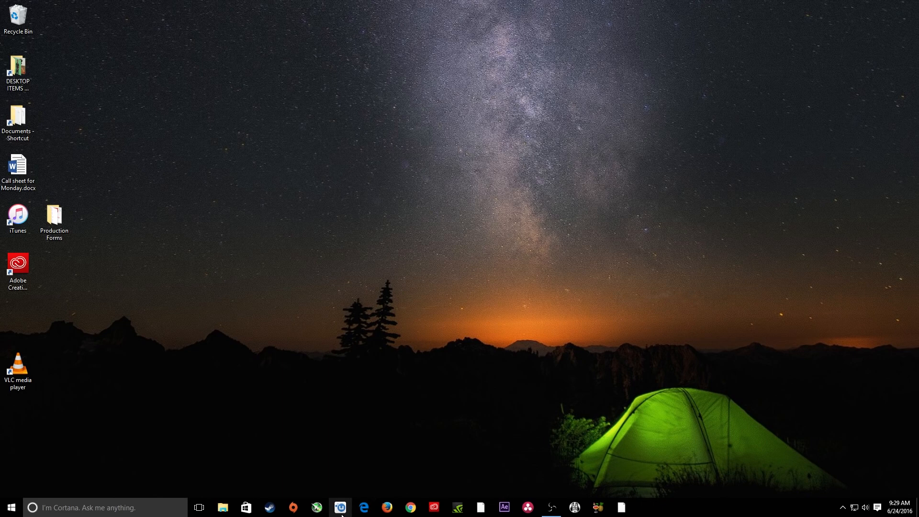
Launch Adobe Premiere Pro CC 2015.3.
{"action": "key", "text": "super"}
{"action": "type", "text": "prem"}
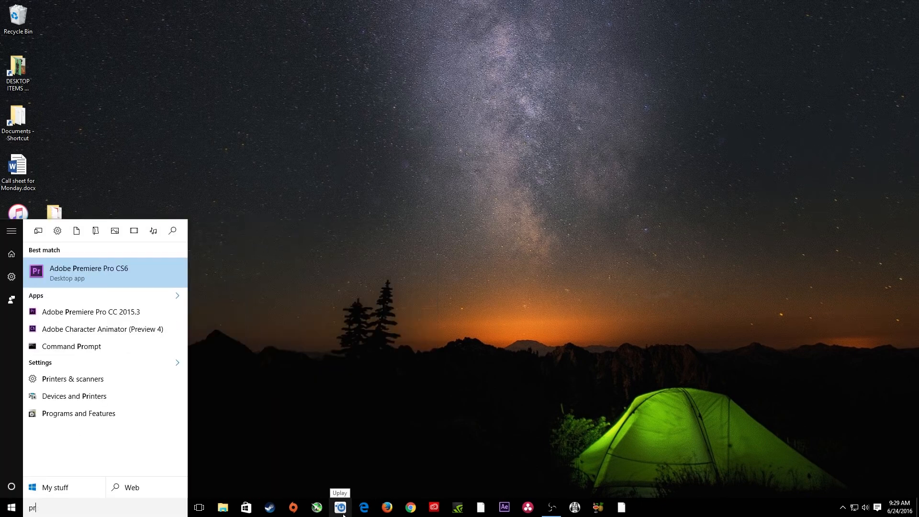
{"action": "key", "text": "Return"}
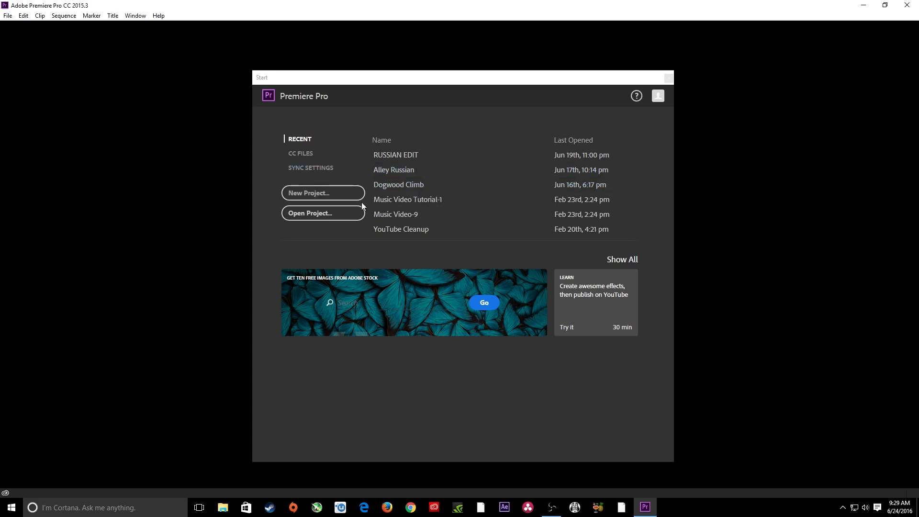
Start a new project and enable ingest in its ingest settings.
{"action": "left_click", "coordinate": [390, 156]}
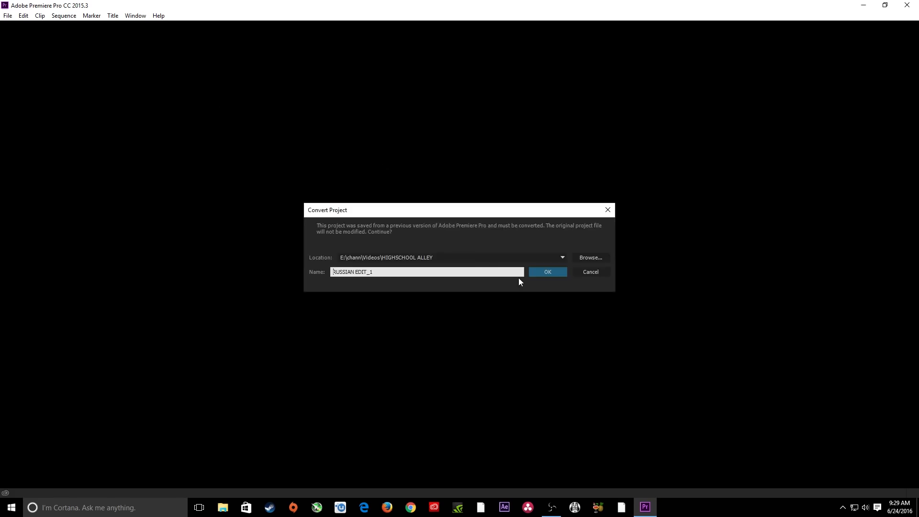
{"action": "left_click", "coordinate": [596, 271]}
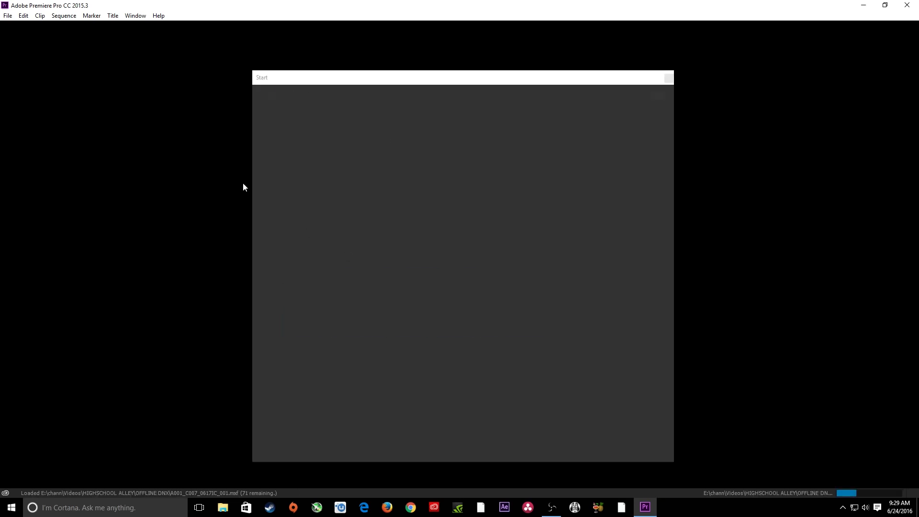
{"action": "left_click", "coordinate": [329, 194]}
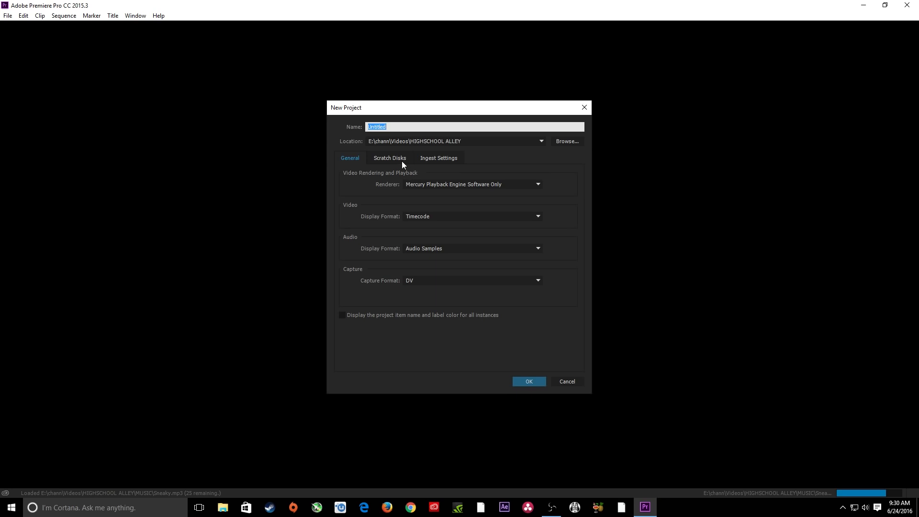
{"action": "left_click", "coordinate": [430, 158]}
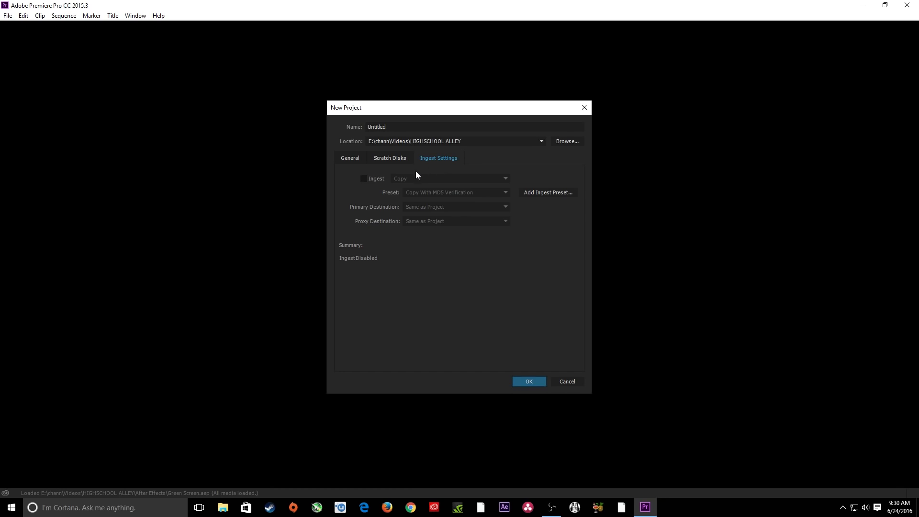
{"action": "key", "text": "XF86AudioLowerVolume"}
{"action": "left_click", "coordinate": [365, 179]}
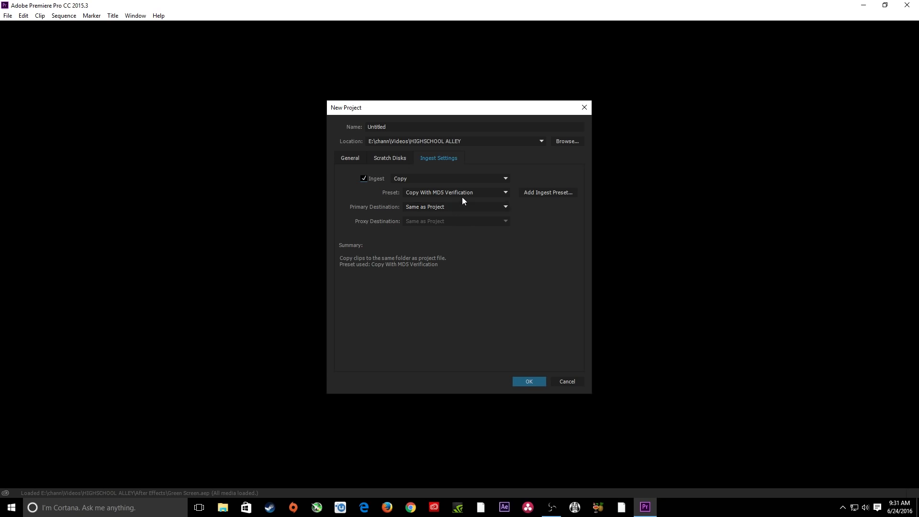
Set the ingest action to Create Proxies and review the available proxy presets, keeping 1024x540 GoPro CineForm.
{"action": "left_click", "coordinate": [425, 181]}
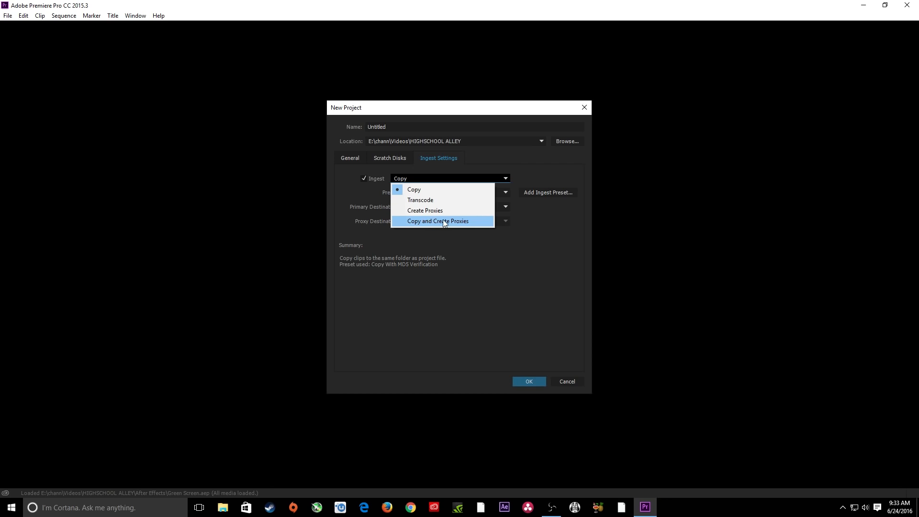
{"action": "left_click", "coordinate": [433, 214]}
{"action": "left_click", "coordinate": [450, 195]}
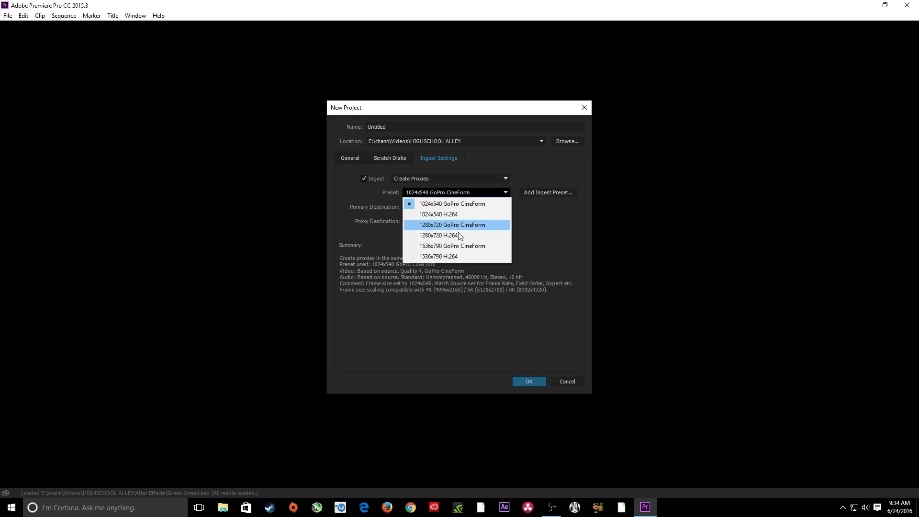
{"action": "left_click", "coordinate": [535, 217]}
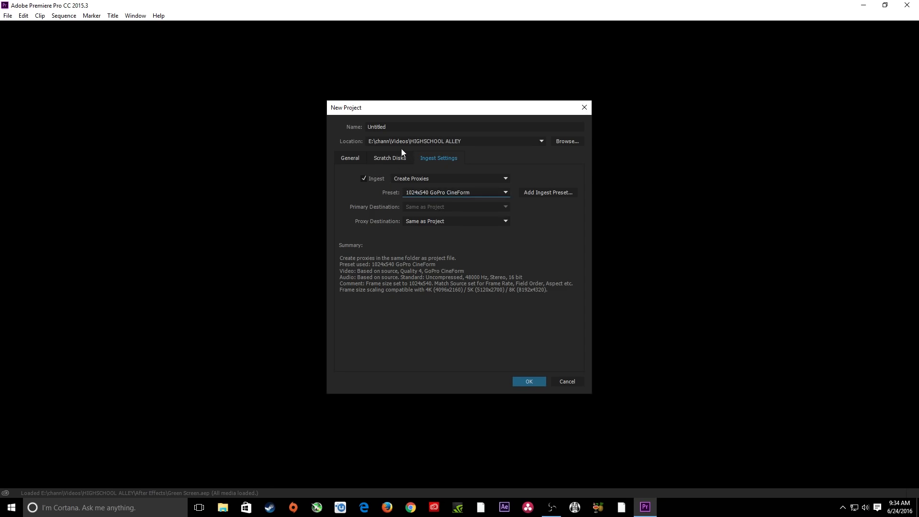
Browse for the project location and create a folder named PROXY PRACTICE on the Go Forth (G:) drive.
{"action": "left_click", "coordinate": [566, 142]}
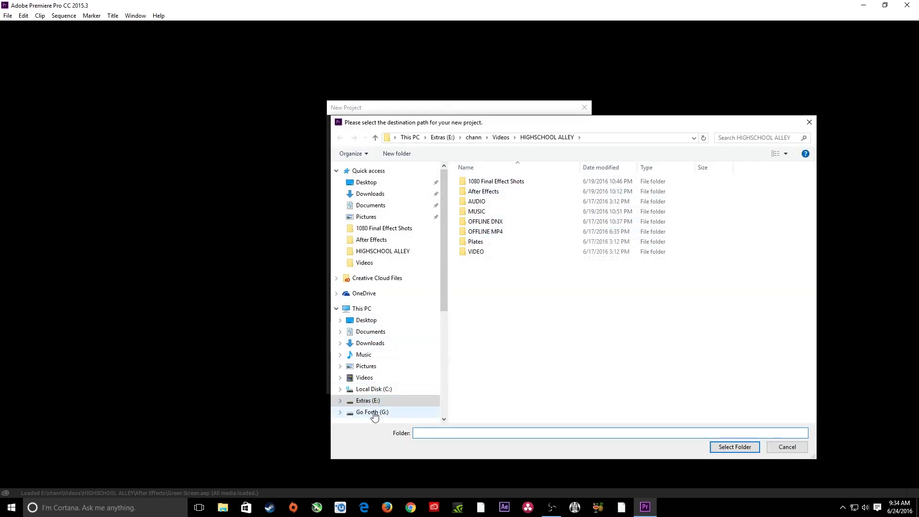
{"action": "left_click", "coordinate": [369, 412]}
{"action": "right_click", "coordinate": [476, 335]}
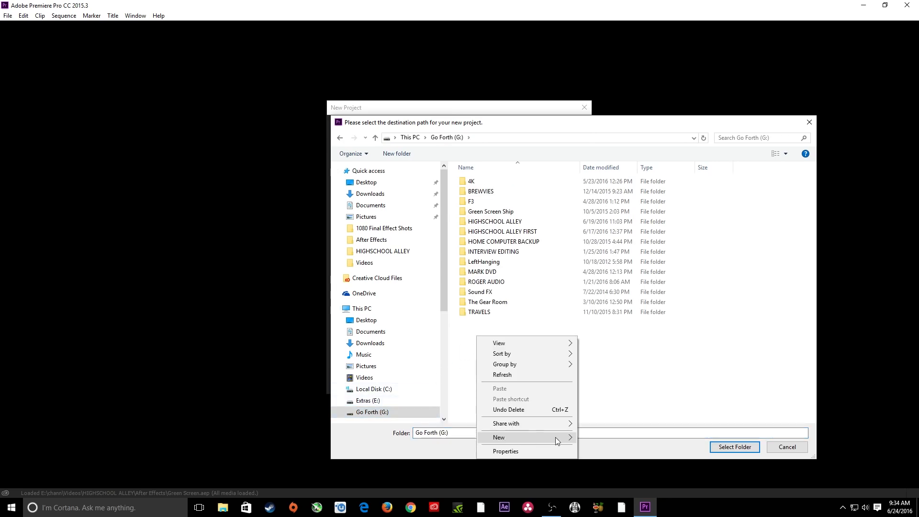
{"action": "mouse_move", "coordinate": [558, 441]}
{"action": "left_click", "coordinate": [601, 316]}
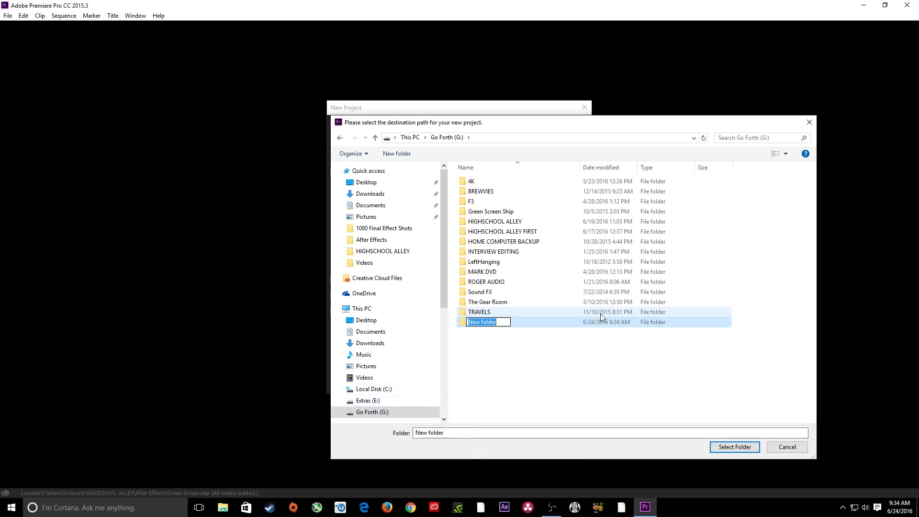
{"action": "type", "text": "PROXY"}
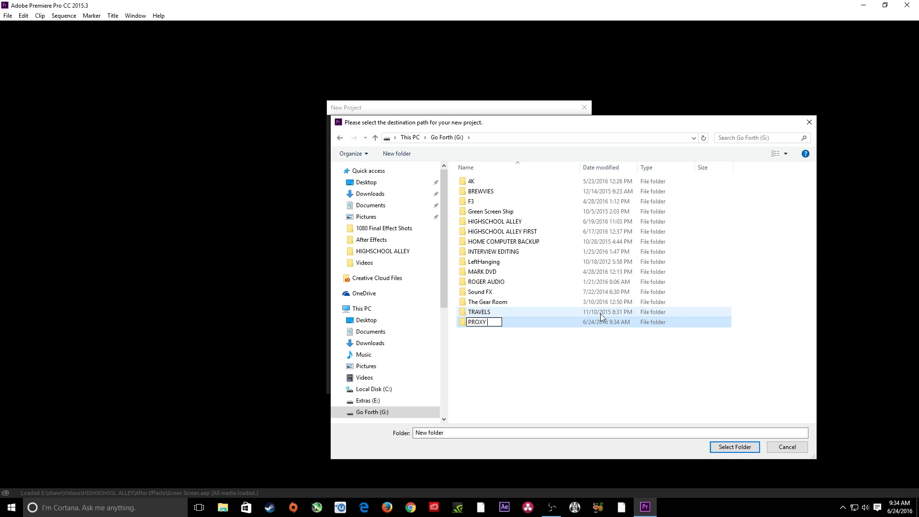
{"action": "type", "text": " PRACTICE"}
{"action": "key", "text": "Return"}
Create a PROXY folder inside PROXY PRACTICE and choose it as the new project's location.
{"action": "double_click", "coordinate": [498, 325]}
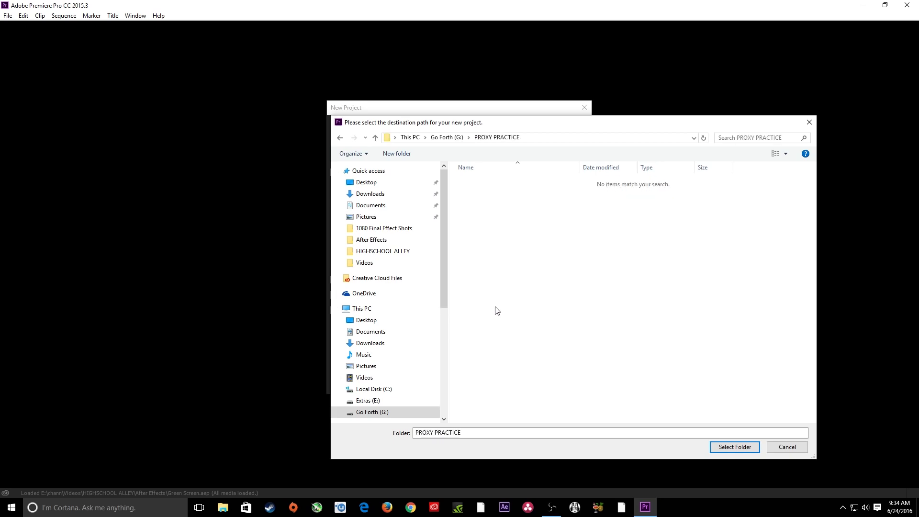
{"action": "right_click", "coordinate": [482, 248]}
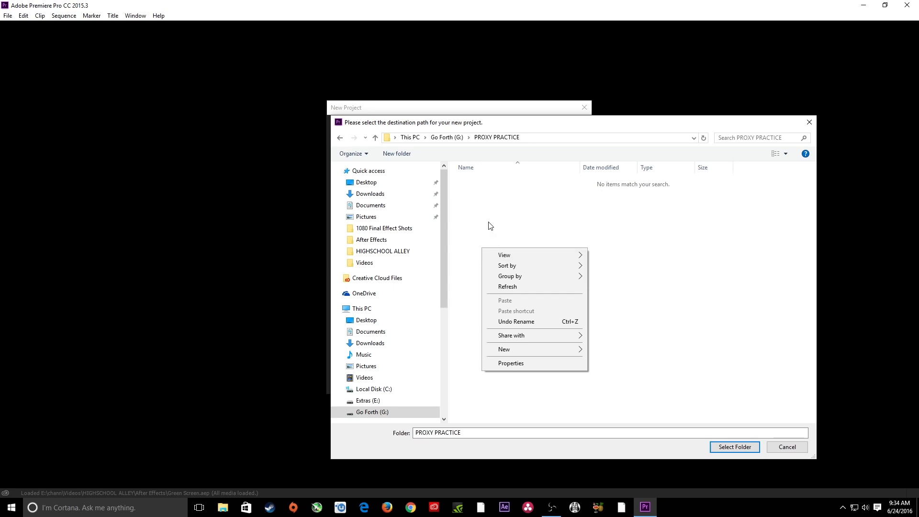
{"action": "mouse_move", "coordinate": [515, 349]}
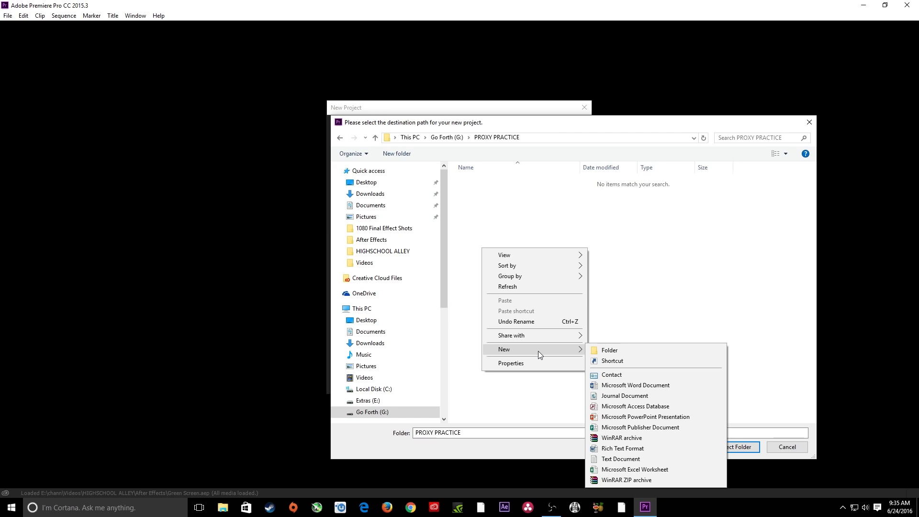
{"action": "left_click", "coordinate": [610, 351]}
{"action": "type", "text": "PROXY"}
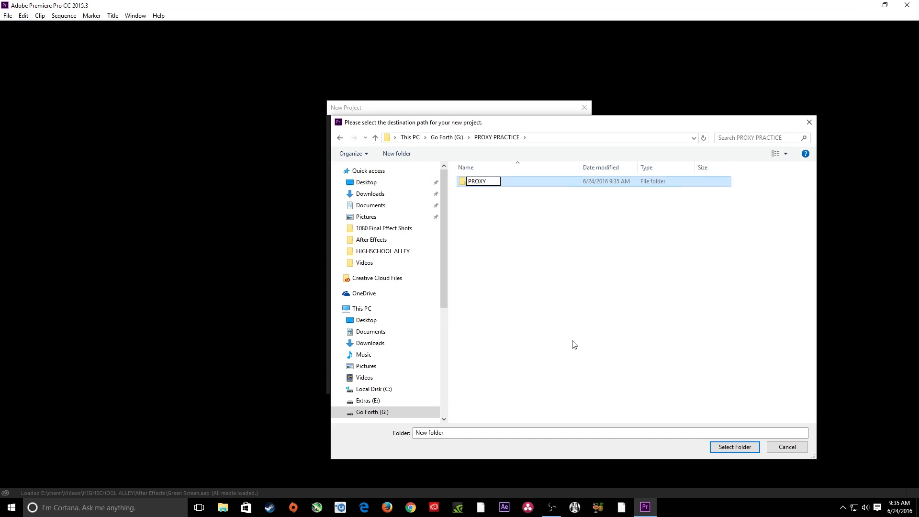
{"action": "left_click", "coordinate": [574, 343]}
{"action": "left_click", "coordinate": [475, 181]}
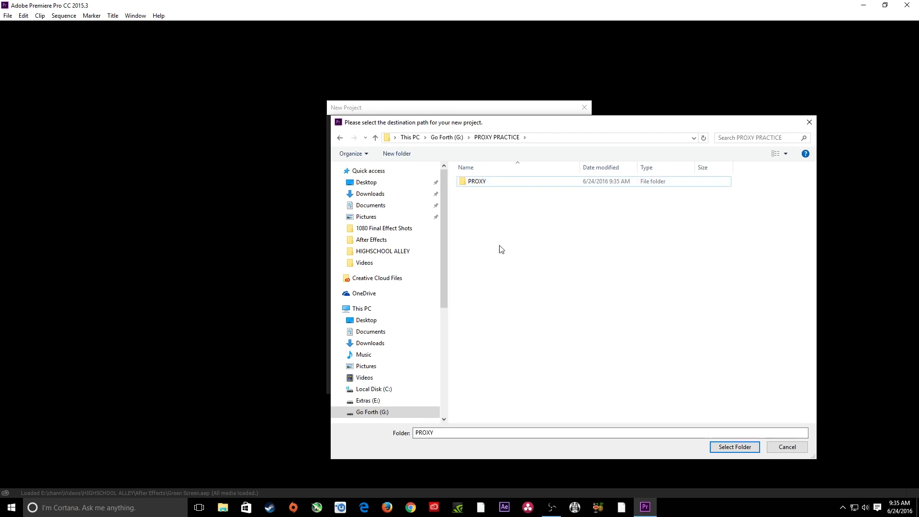
{"action": "left_click", "coordinate": [728, 446]}
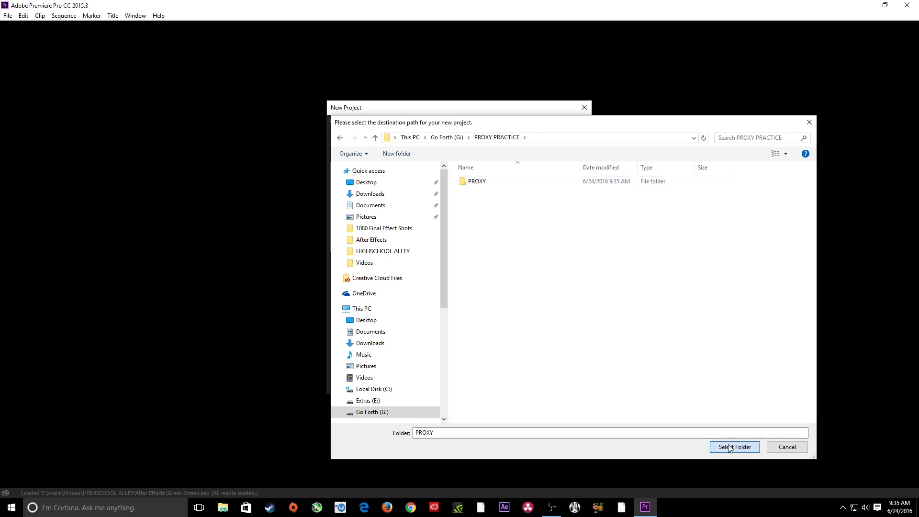
Name the project Proxy Practice and set the proxy destination to the G:\PROXY PRACTICE\PROXY folder.
{"action": "type", "text": "P"}
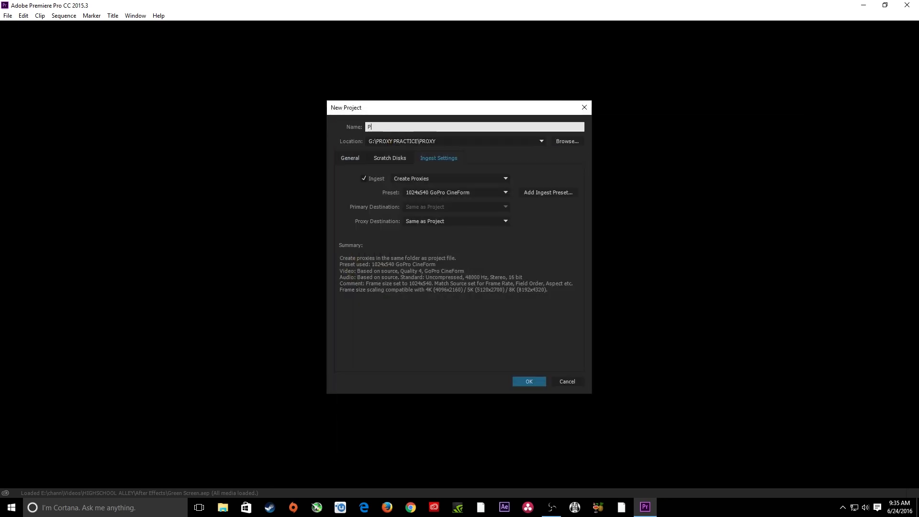
{"action": "type", "text": "roxy Practice"}
{"action": "left_click", "coordinate": [440, 224]}
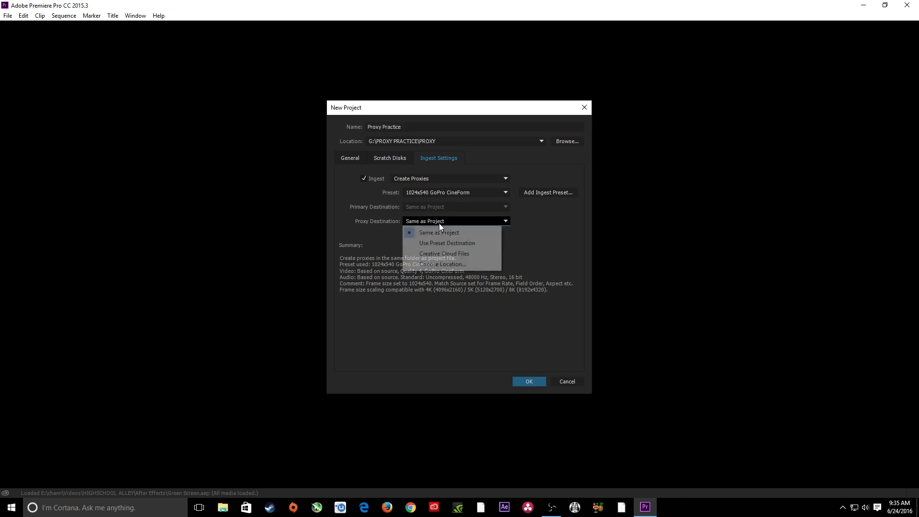
{"action": "left_click", "coordinate": [455, 265]}
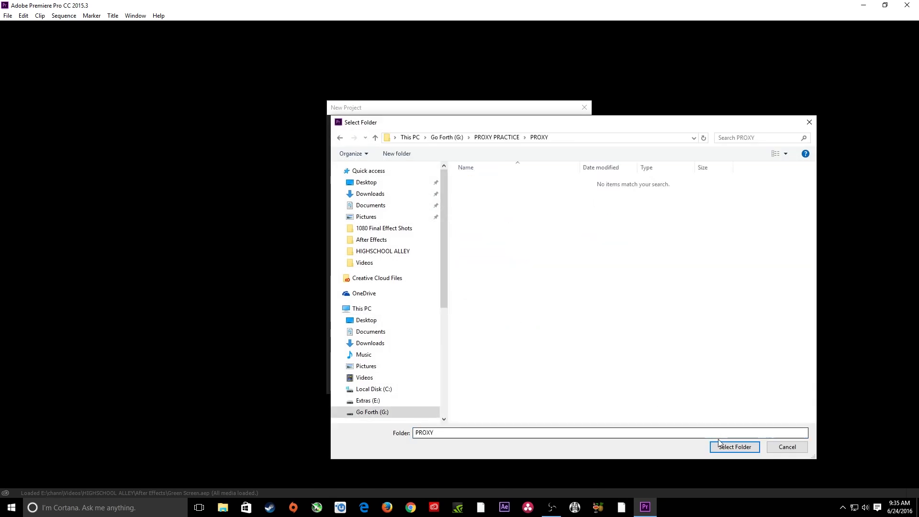
{"action": "left_click", "coordinate": [711, 444]}
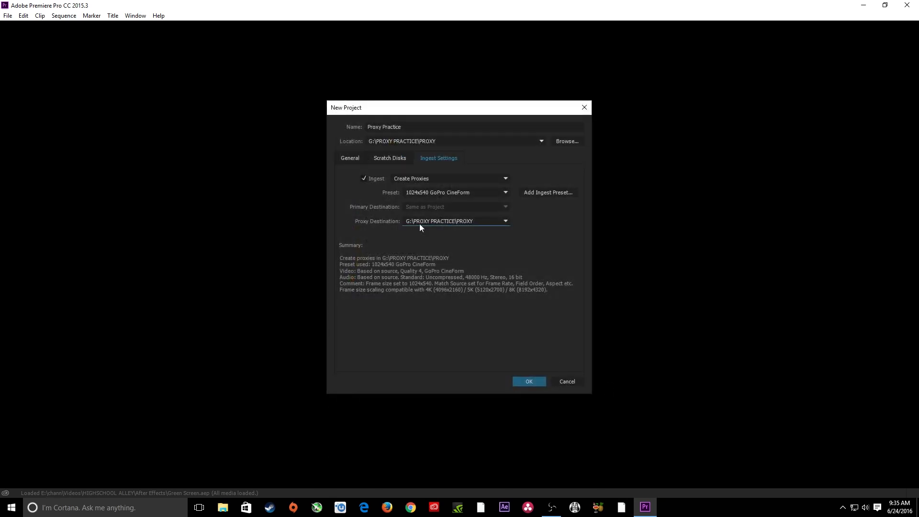
Extend the project name to Proxy Practice Project and create the project.
{"action": "left_click", "coordinate": [418, 128]}
{"action": "type", "text": ":P"}
{"action": "key", "text": "BackSpace"}
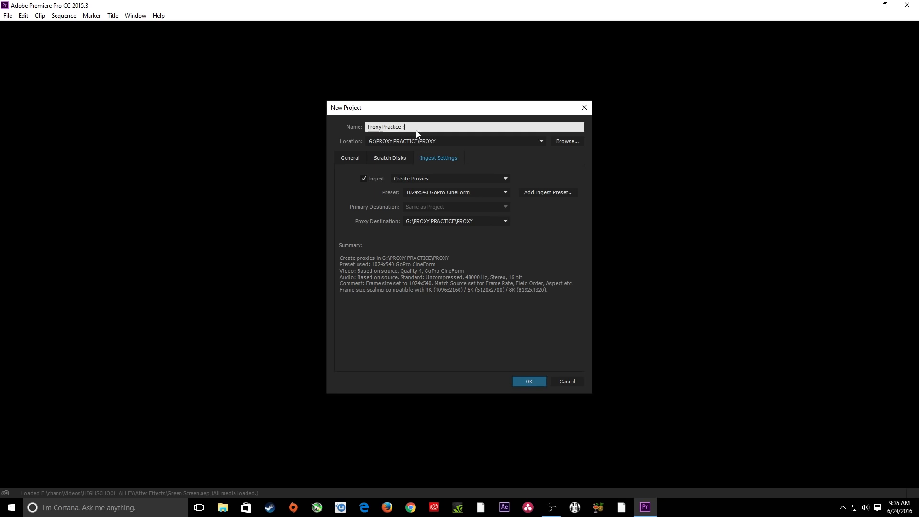
{"action": "type", "text": "Project"}
{"action": "key", "text": "Return"}
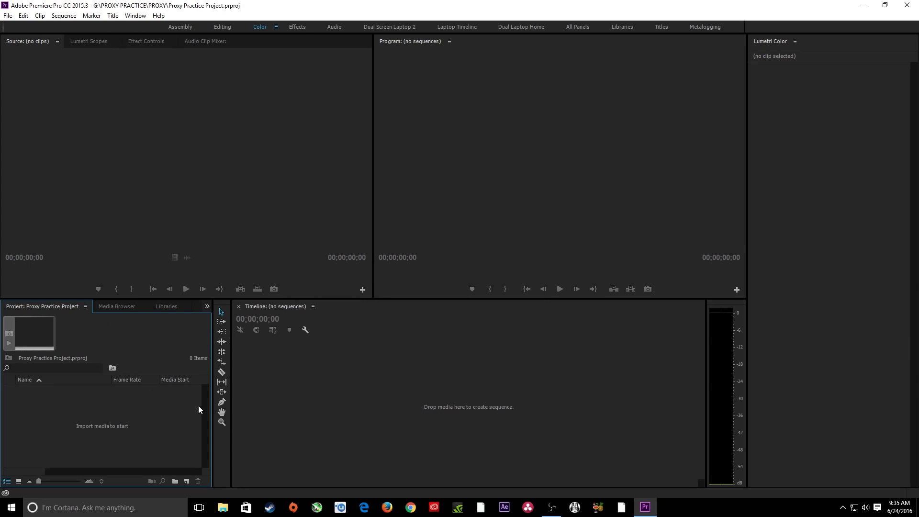
Launch Adobe Media Encoder CC 2015.3 and maximize its window.
{"action": "key", "text": "super"}
{"action": "type", "text": "media"}
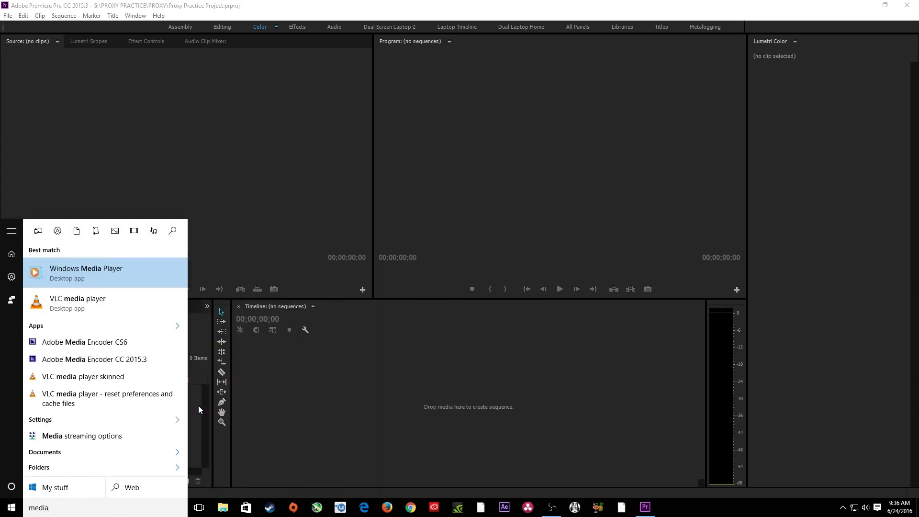
{"action": "key", "text": "Down"}
{"action": "key", "text": "Down"}
{"action": "key", "text": "Down"}
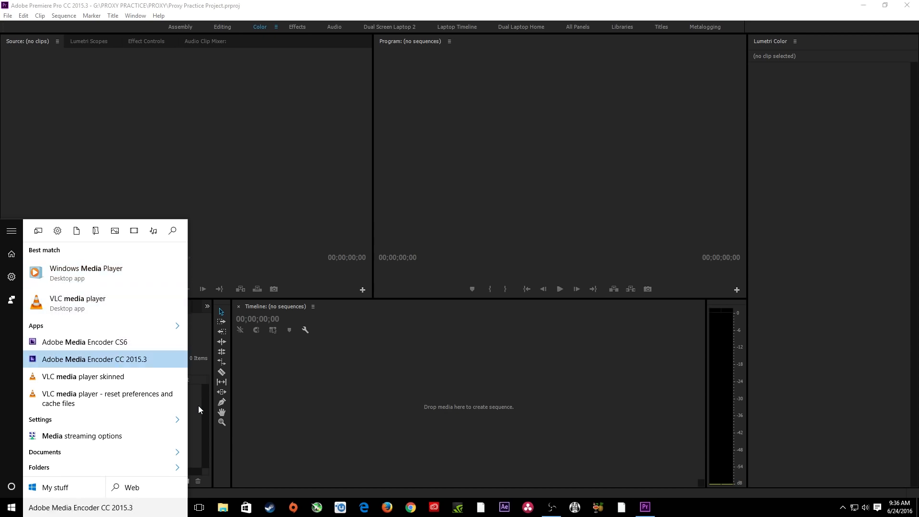
{"action": "key", "text": "Return"}
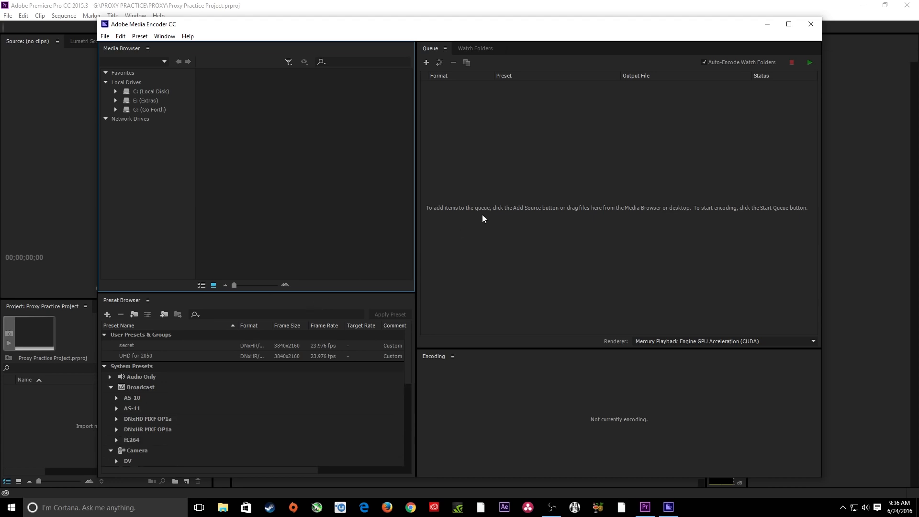
{"action": "left_click", "coordinate": [788, 24]}
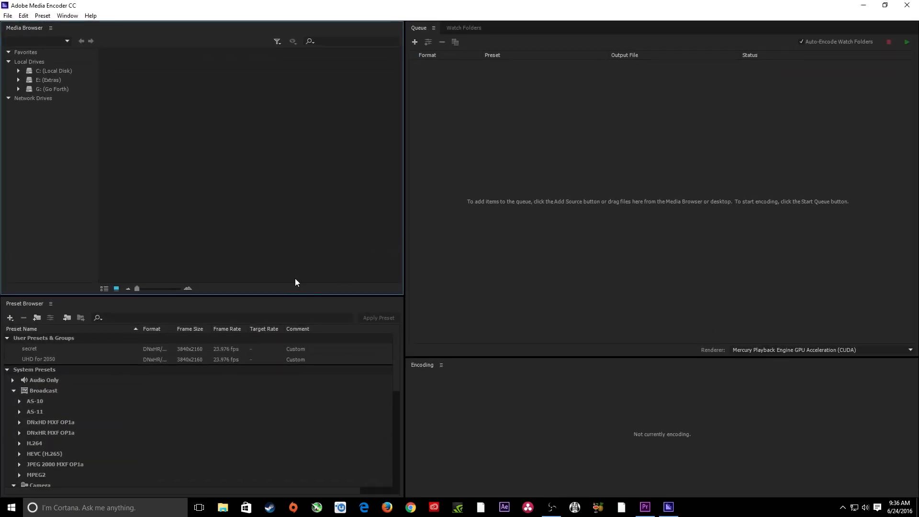
Enlarge the Preset Browser, create a new ingest preset and enable transcoding files to a destination.
{"action": "left_click_drag", "start_coordinate": [234, 297], "coordinate": [240, 266]}
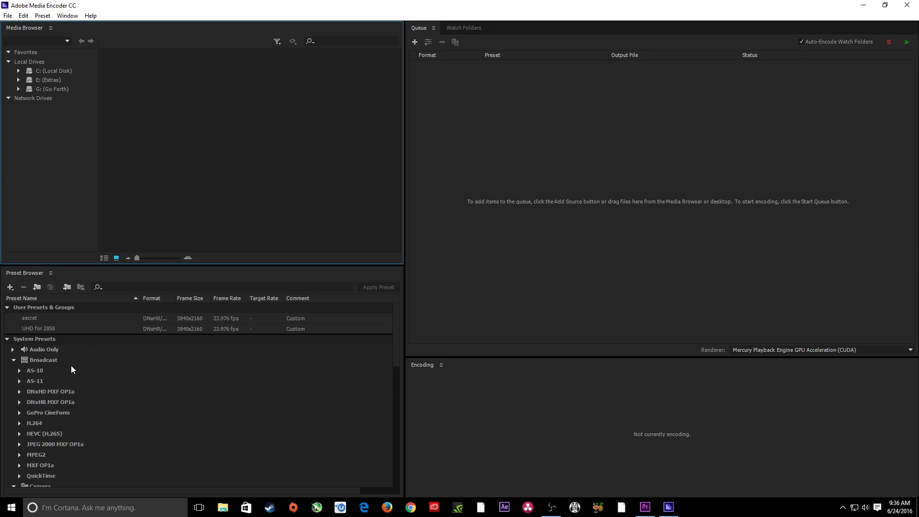
{"action": "scroll", "coordinate": [61, 433], "scroll_direction": "down", "scroll_amount": 1}
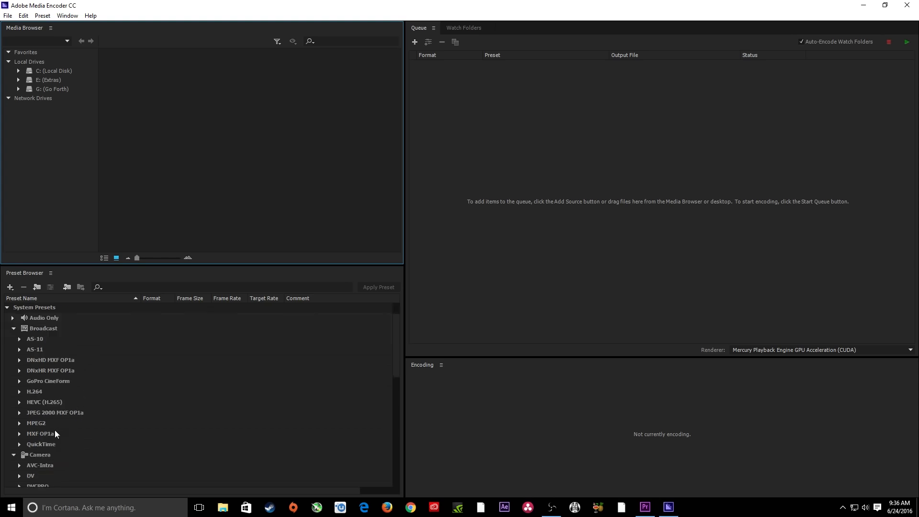
{"action": "scroll", "coordinate": [42, 427], "scroll_direction": "down", "scroll_amount": 1}
{"action": "scroll", "coordinate": [41, 427], "scroll_direction": "up", "scroll_amount": 2}
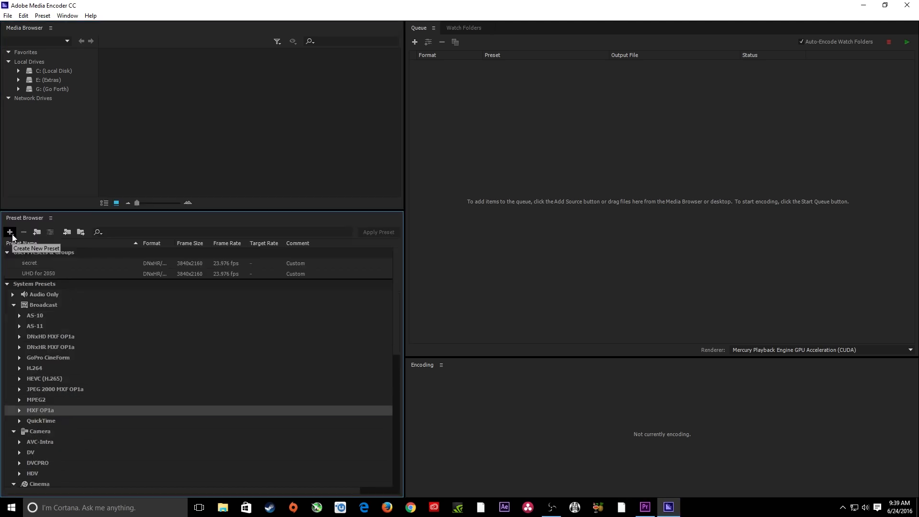
{"action": "left_click", "coordinate": [11, 234]}
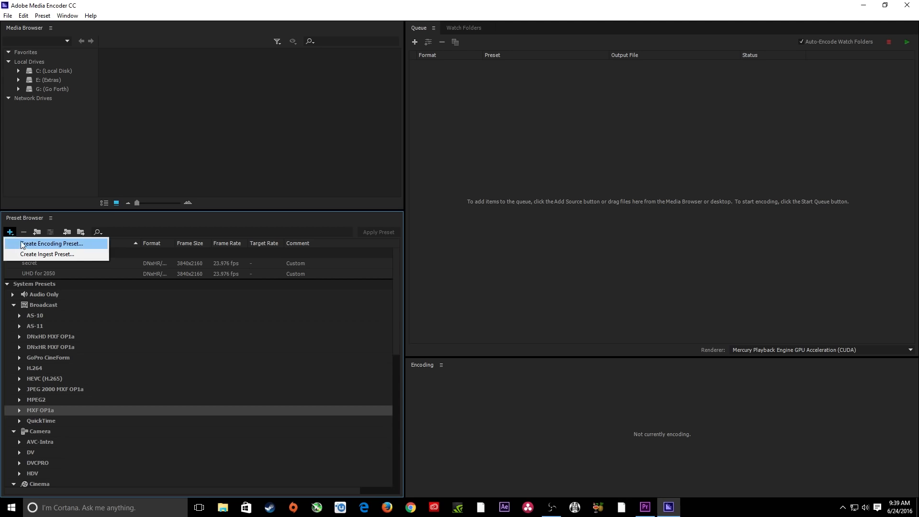
{"action": "left_click", "coordinate": [33, 253]}
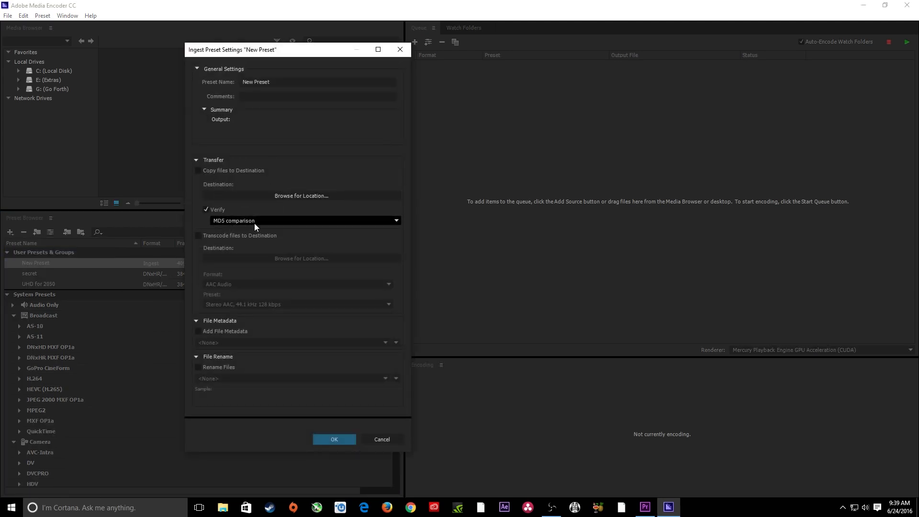
{"action": "left_click", "coordinate": [198, 237]}
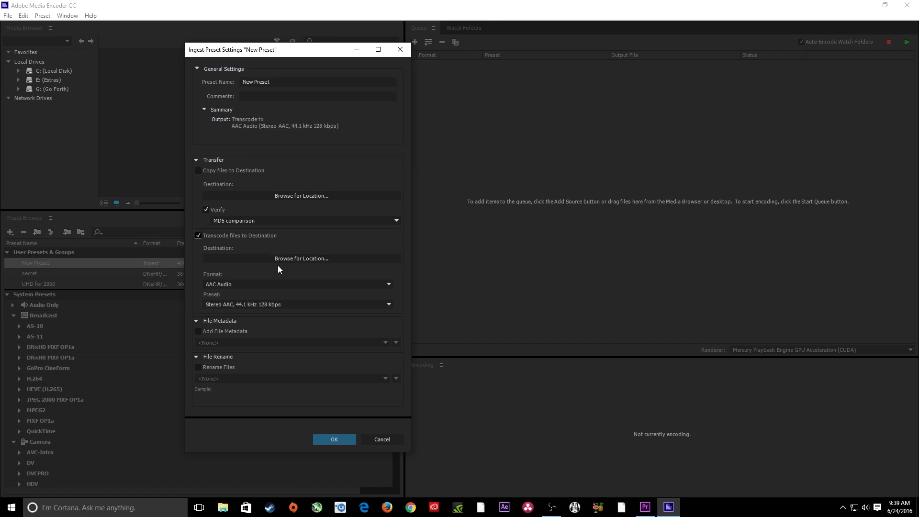
Set the transcode destination to the G:\PROXY PRACTICE\PROXY folder.
{"action": "left_click", "coordinate": [288, 257]}
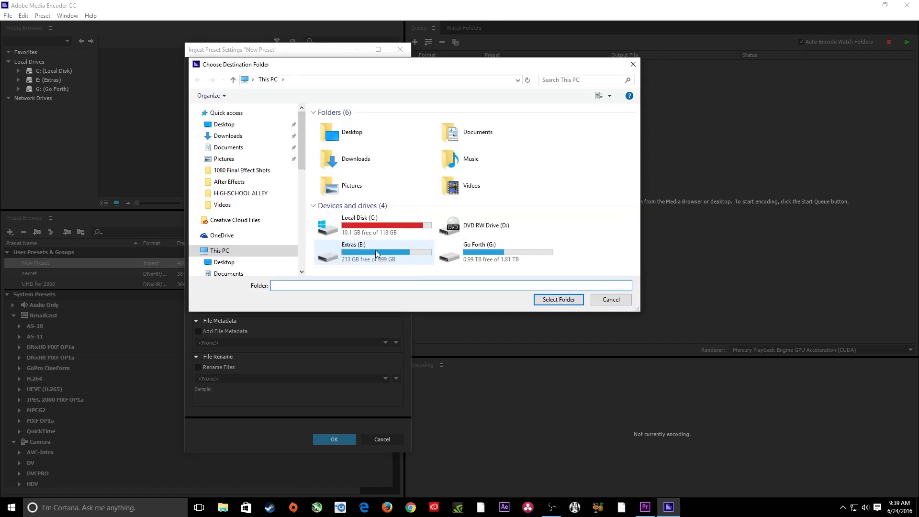
{"action": "double_click", "coordinate": [478, 249]}
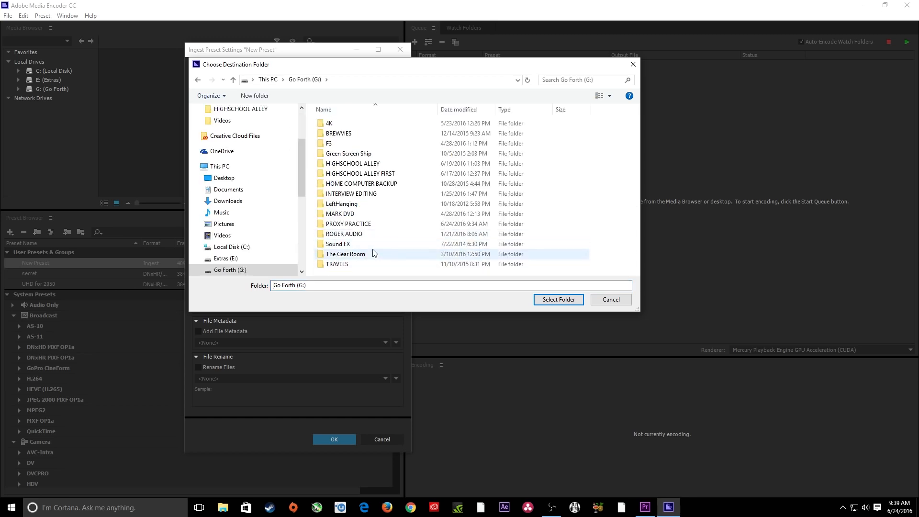
{"action": "double_click", "coordinate": [346, 226]}
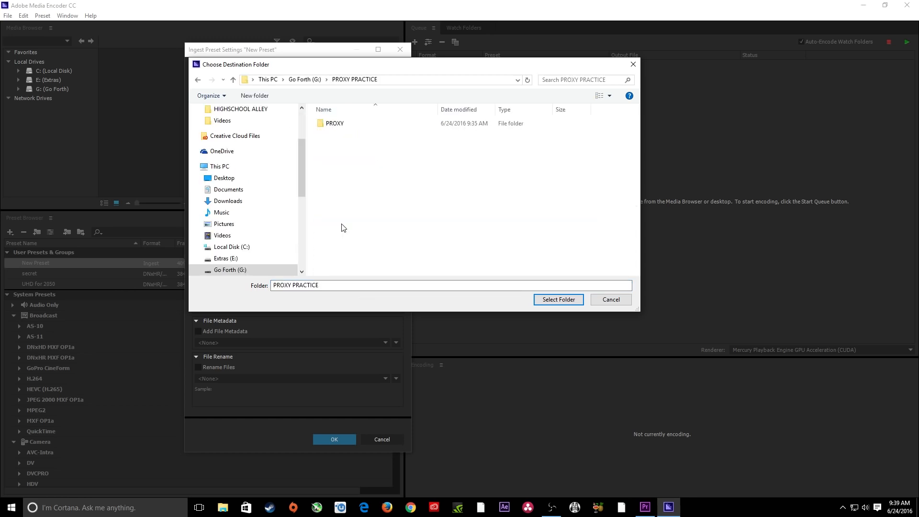
{"action": "left_click", "coordinate": [330, 125]}
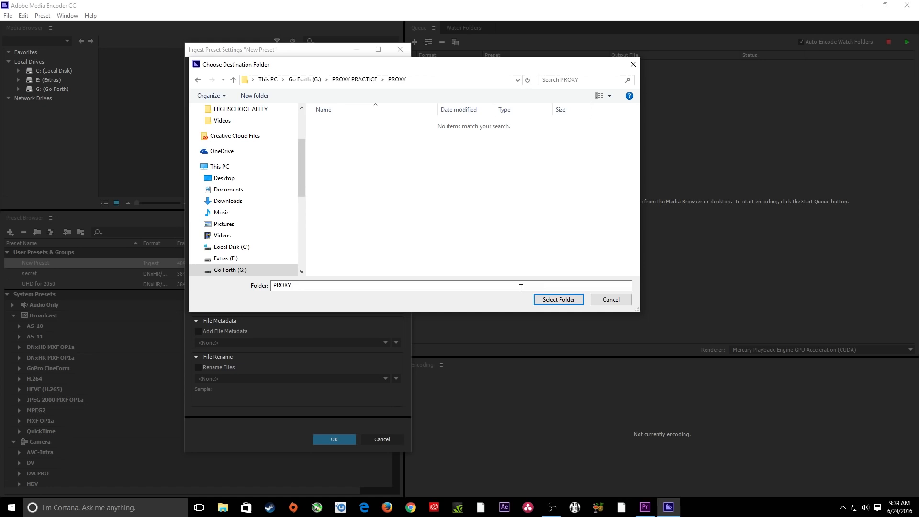
{"action": "left_click", "coordinate": [555, 300]}
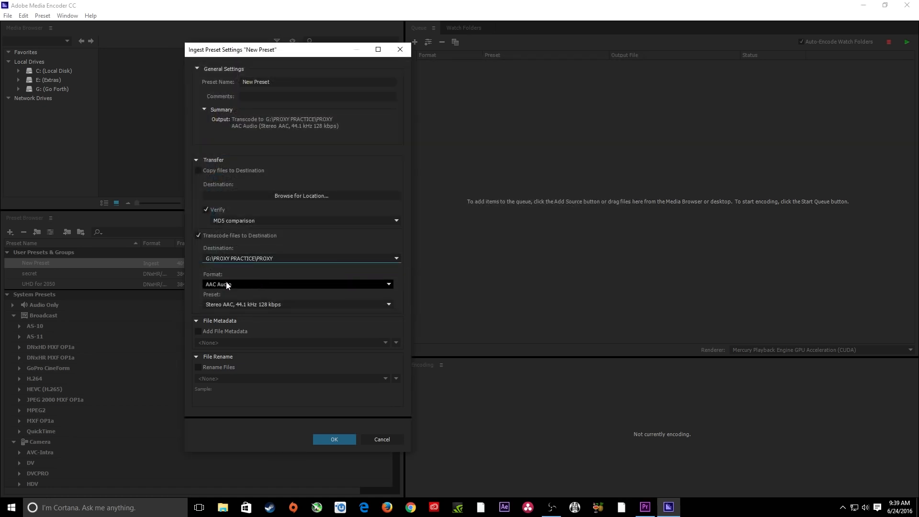
Set the transcode format to DNxHR/DNxHD MXF OP1a with the DNX SQ 1080p 23.976 preset and save the ingest preset.
{"action": "left_click", "coordinate": [254, 283]}
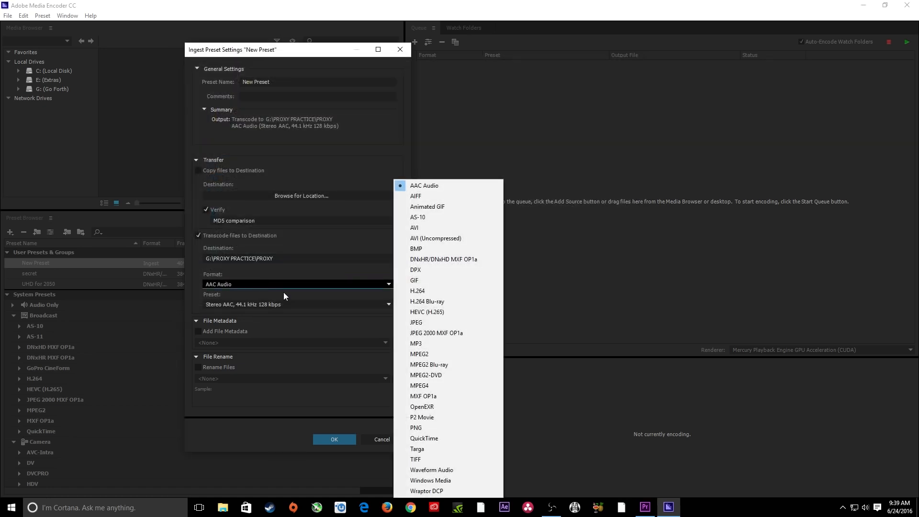
{"action": "left_click", "coordinate": [449, 262]}
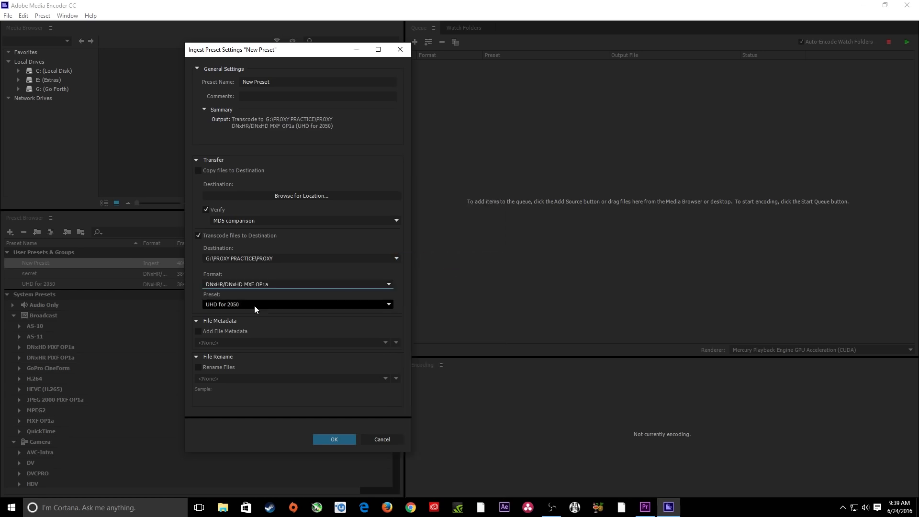
{"action": "left_click", "coordinate": [254, 305]}
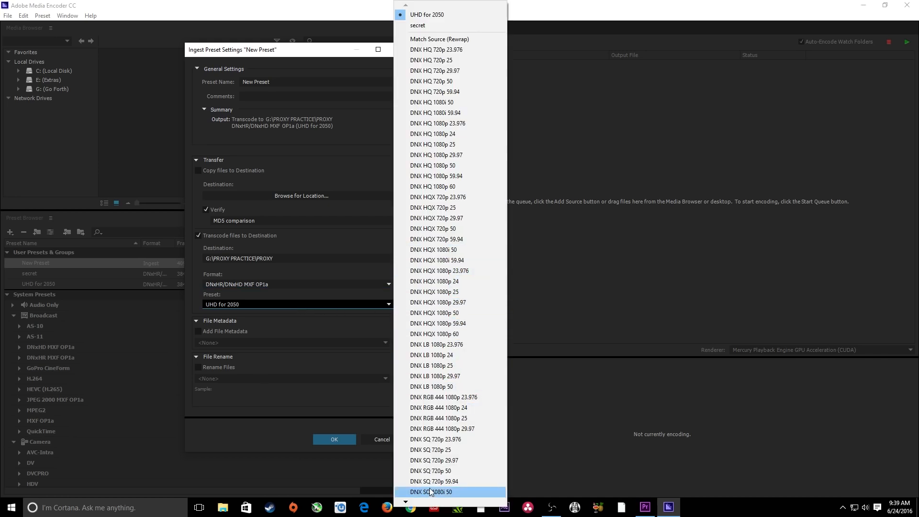
{"action": "mouse_move", "coordinate": [406, 502]}
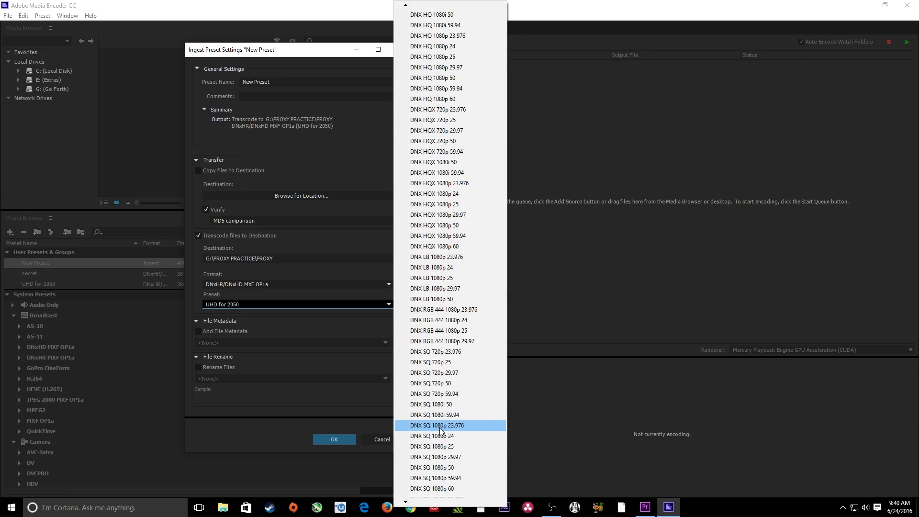
{"action": "left_click", "coordinate": [441, 426]}
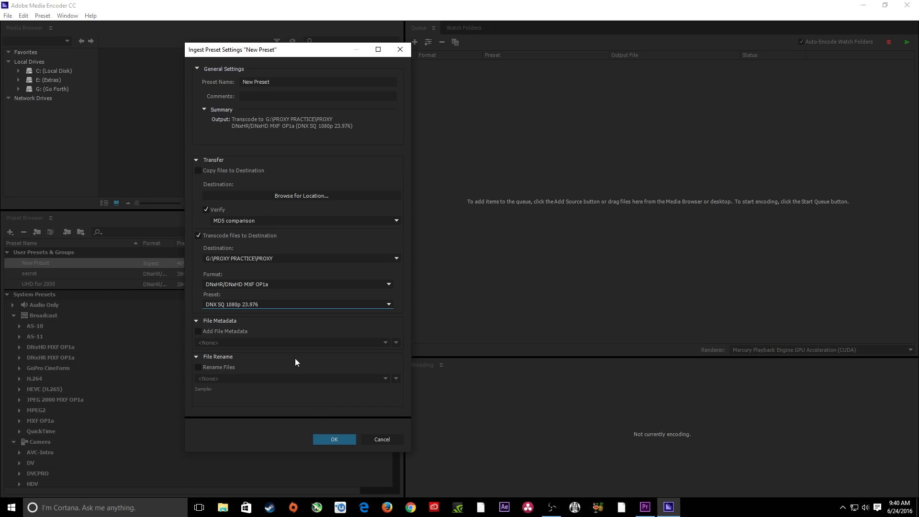
{"action": "left_click", "coordinate": [331, 439]}
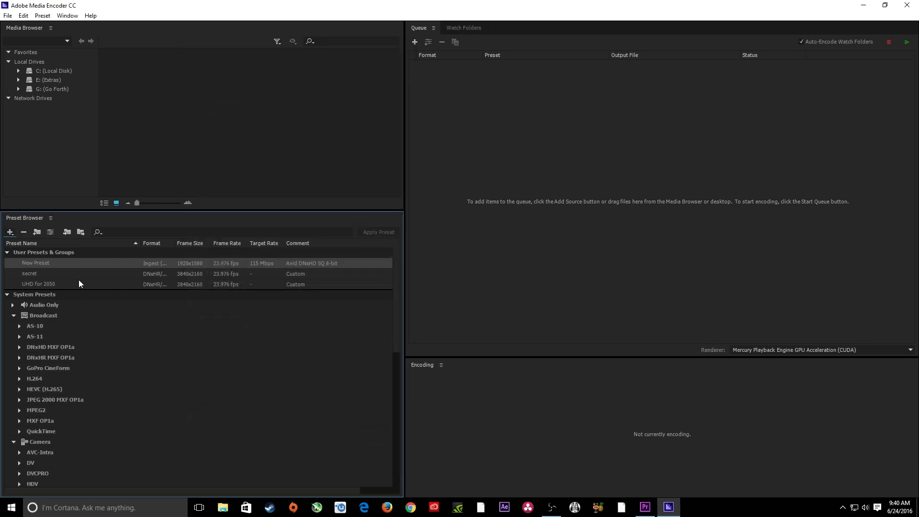
Rename the new ingest preset to RED AND DSLR in its preset settings.
{"action": "right_click", "coordinate": [48, 264]}
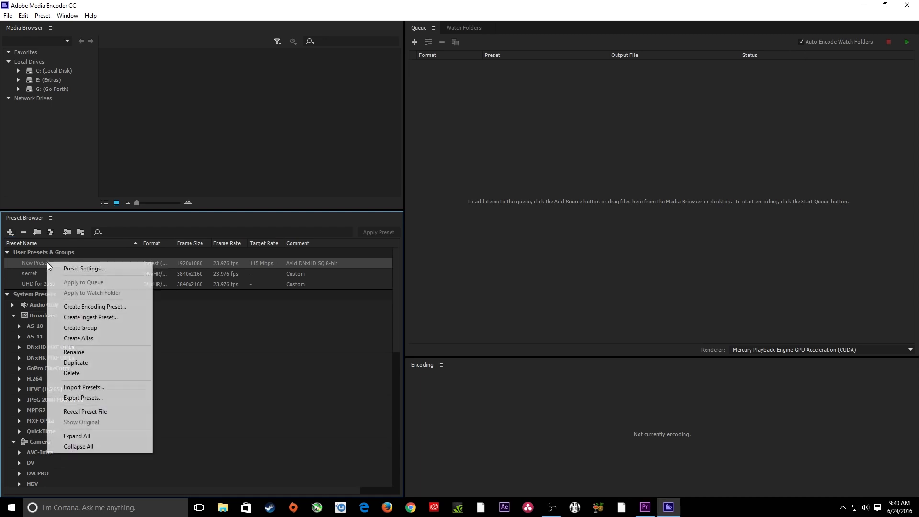
{"action": "left_click", "coordinate": [57, 269]}
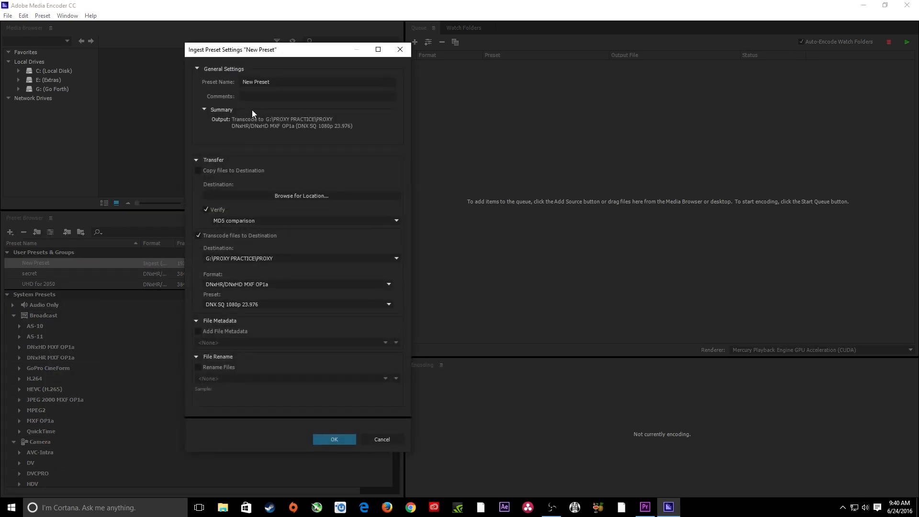
{"action": "left_click", "coordinate": [276, 82]}
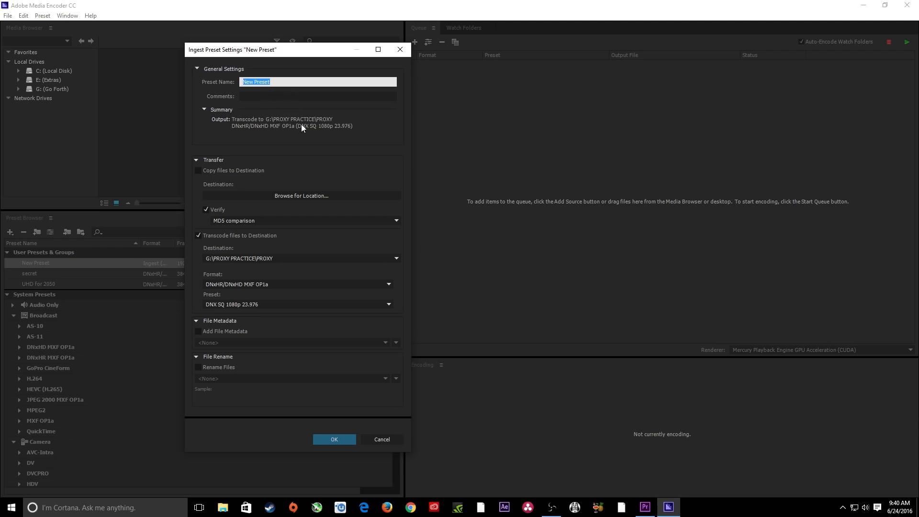
{"action": "type", "text": "RED AND DSLR"}
{"action": "left_click", "coordinate": [269, 333]}
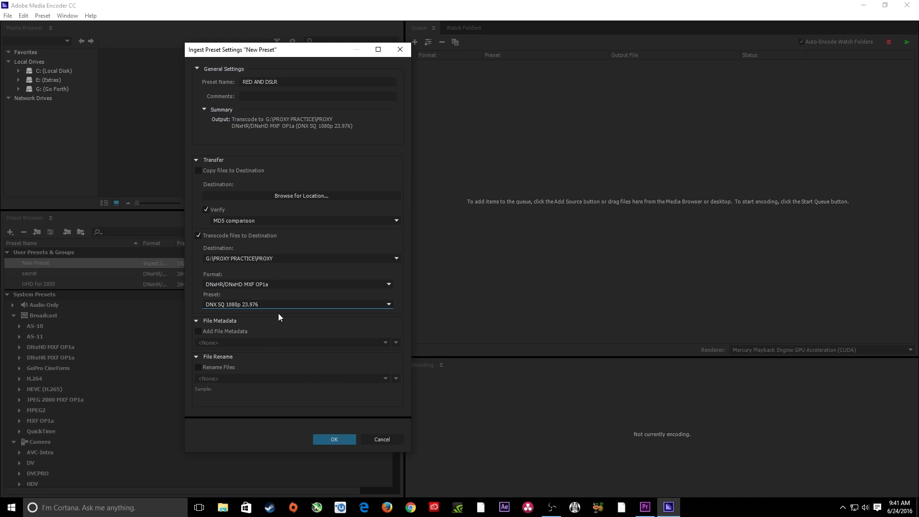
{"action": "left_click", "coordinate": [334, 438]}
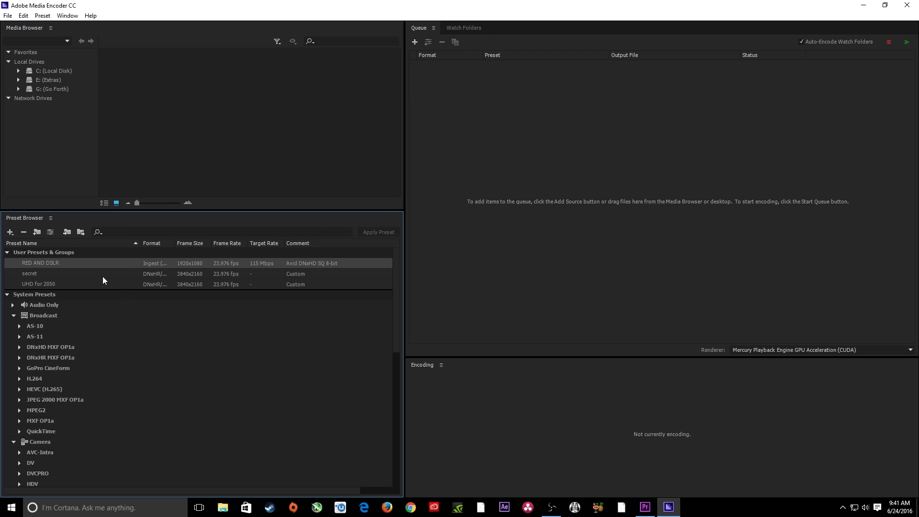
Export the RED AND DSLR preset as an .epr file into the PROXY PRACTICE folder on the G: drive.
{"action": "right_click", "coordinate": [41, 264]}
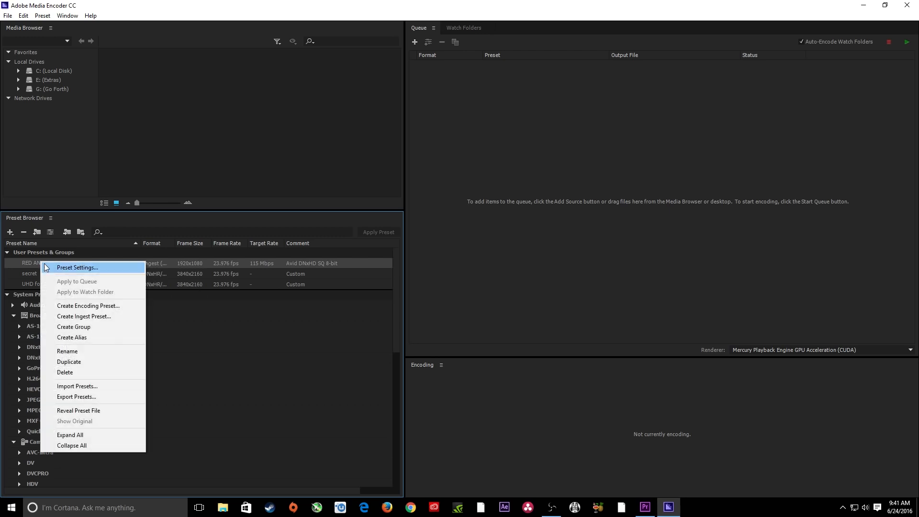
{"action": "left_click", "coordinate": [86, 395]}
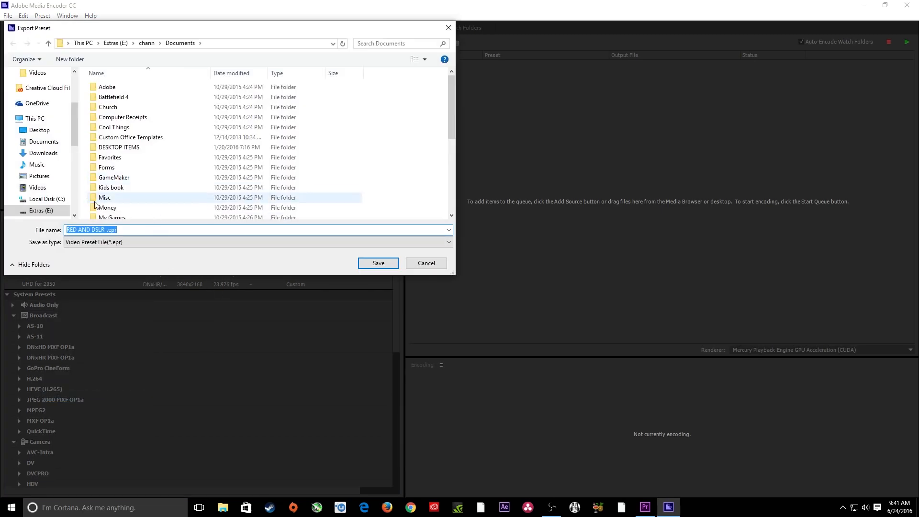
{"action": "scroll", "coordinate": [58, 205], "scroll_direction": "down", "scroll_amount": 2}
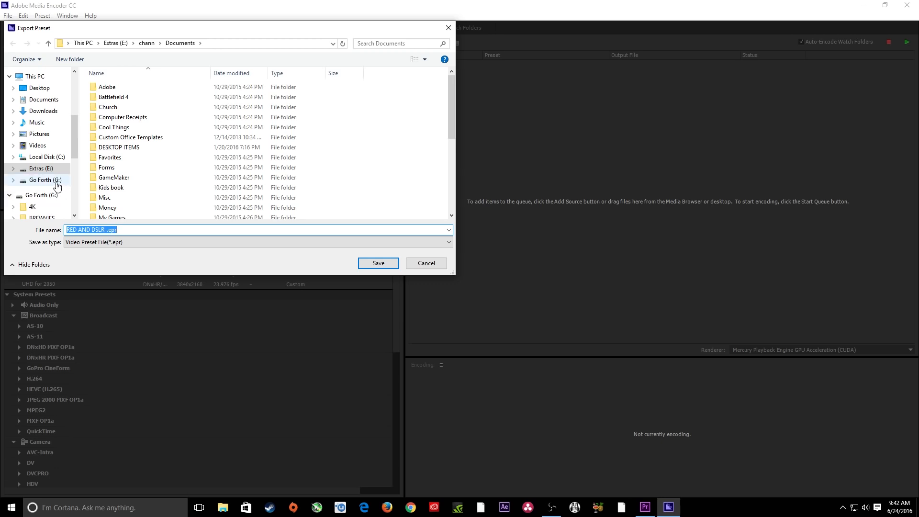
{"action": "left_click", "coordinate": [57, 184]}
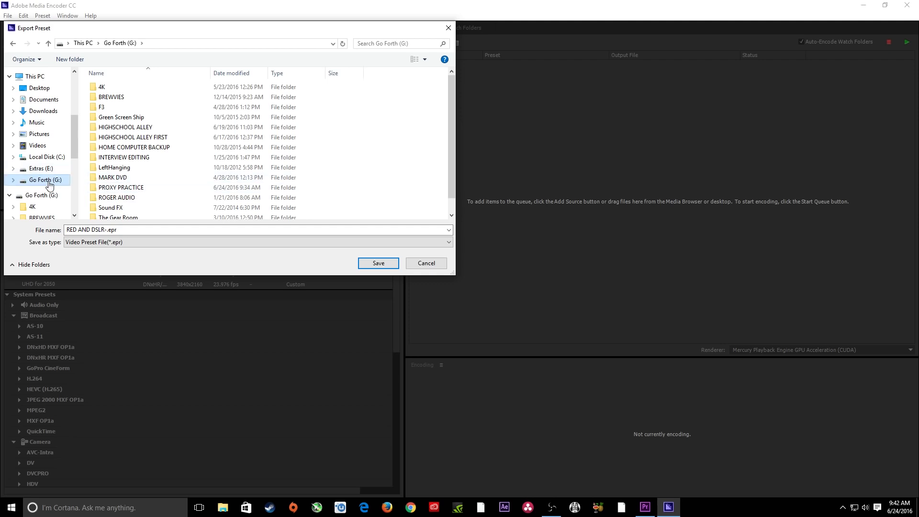
{"action": "scroll", "coordinate": [137, 197], "scroll_direction": "down", "scroll_amount": 1}
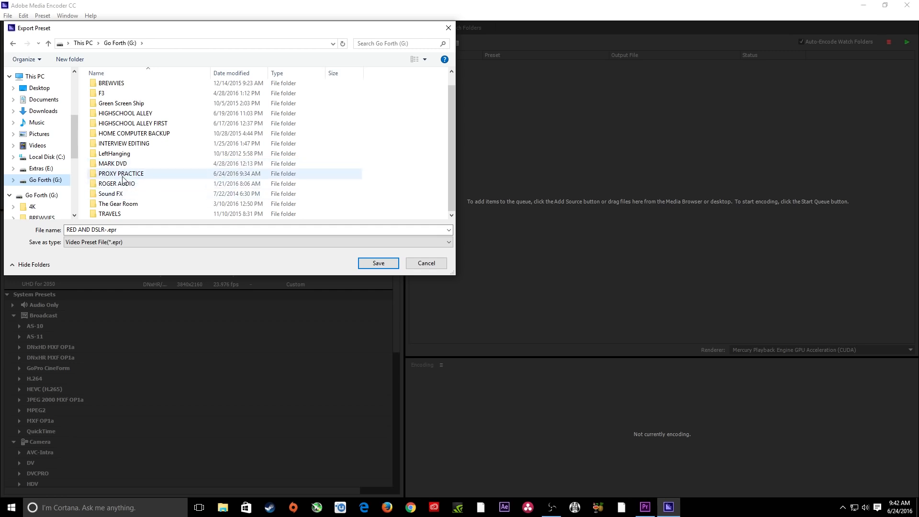
{"action": "double_click", "coordinate": [123, 175]}
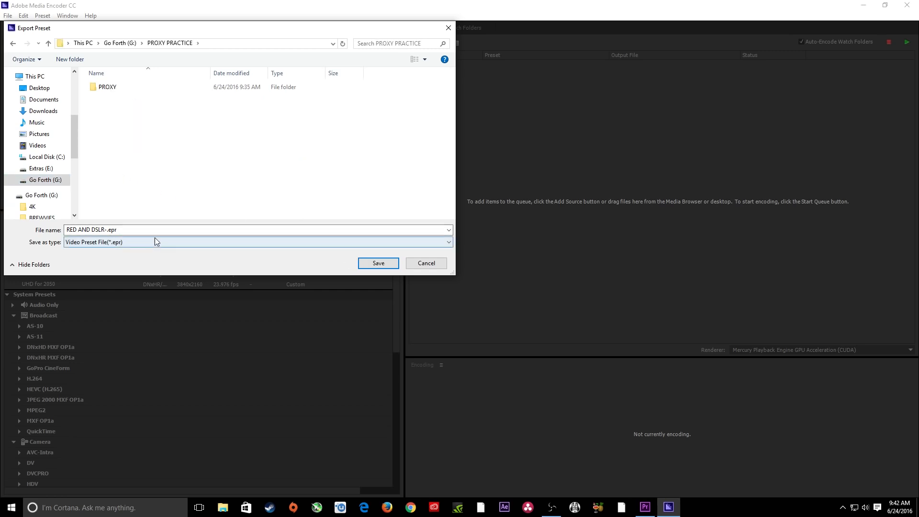
{"action": "left_click", "coordinate": [372, 265]}
Switch to Premiere Pro and open the project's ingest settings.
{"action": "left_click", "coordinate": [645, 507]}
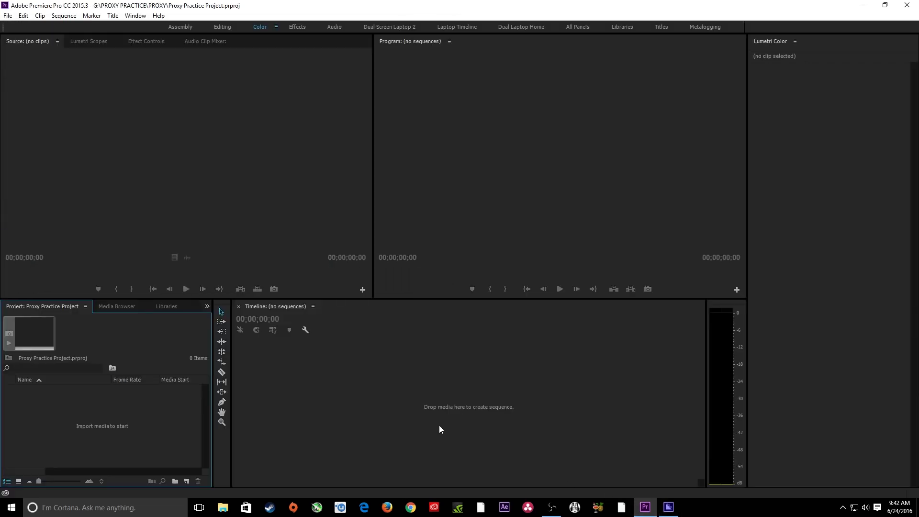
{"action": "left_click", "coordinate": [8, 15]}
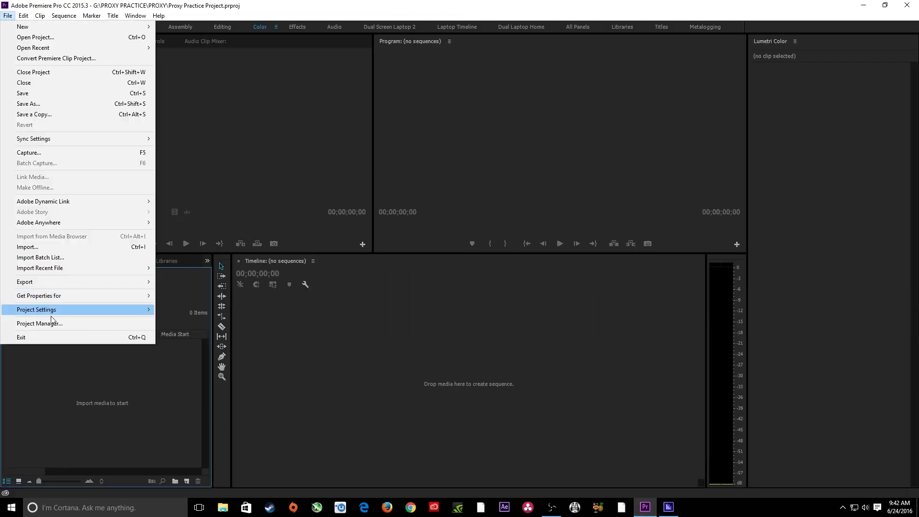
{"action": "mouse_move", "coordinate": [123, 309]}
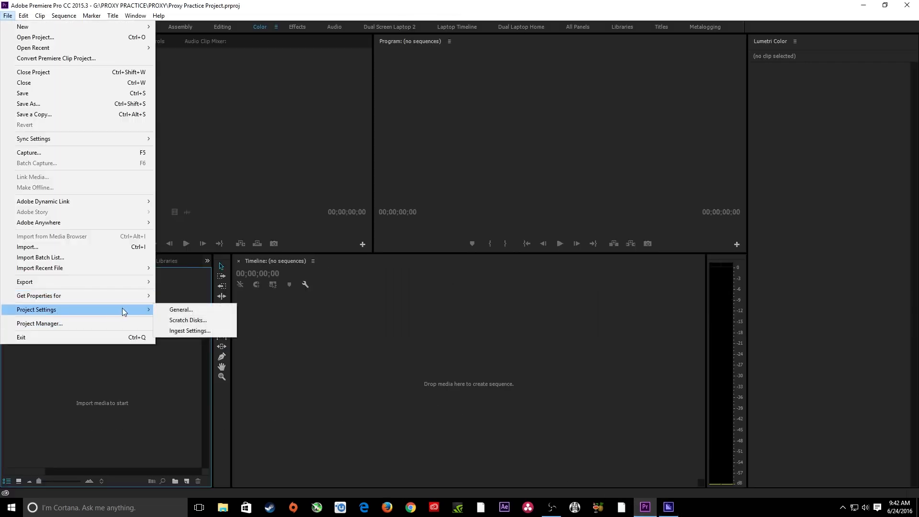
{"action": "left_click", "coordinate": [211, 332]}
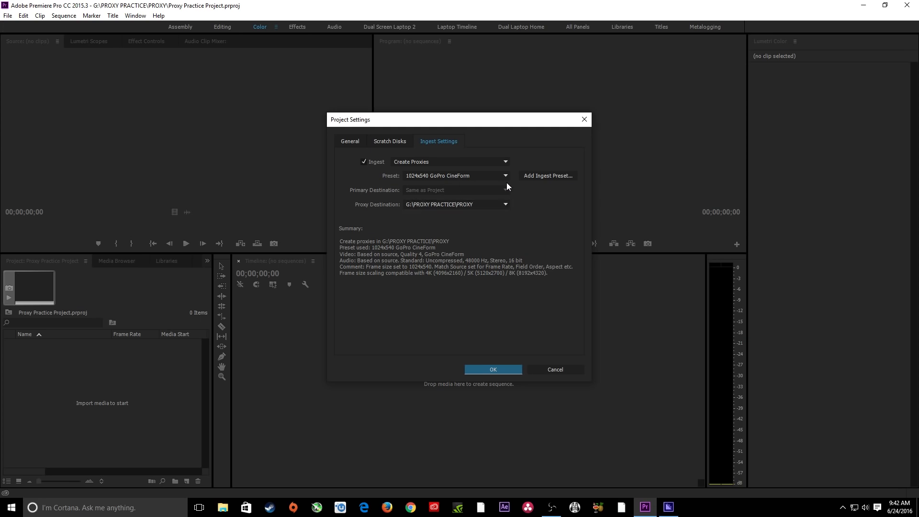
Add the exported RED AND DSLR ingest preset from the PROXY PRACTICE folder and apply the project settings.
{"action": "left_click", "coordinate": [555, 175]}
{"action": "left_click", "coordinate": [170, 43]}
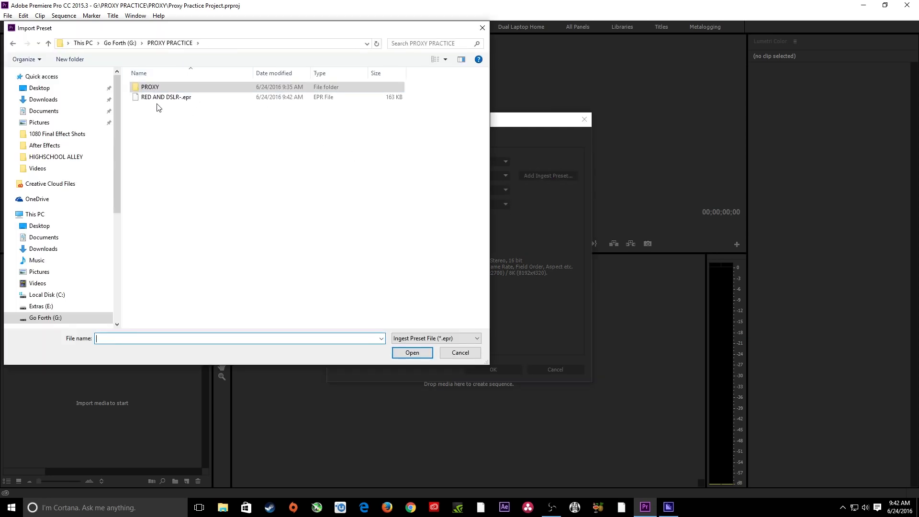
{"action": "left_click", "coordinate": [168, 97]}
{"action": "left_click", "coordinate": [412, 353]}
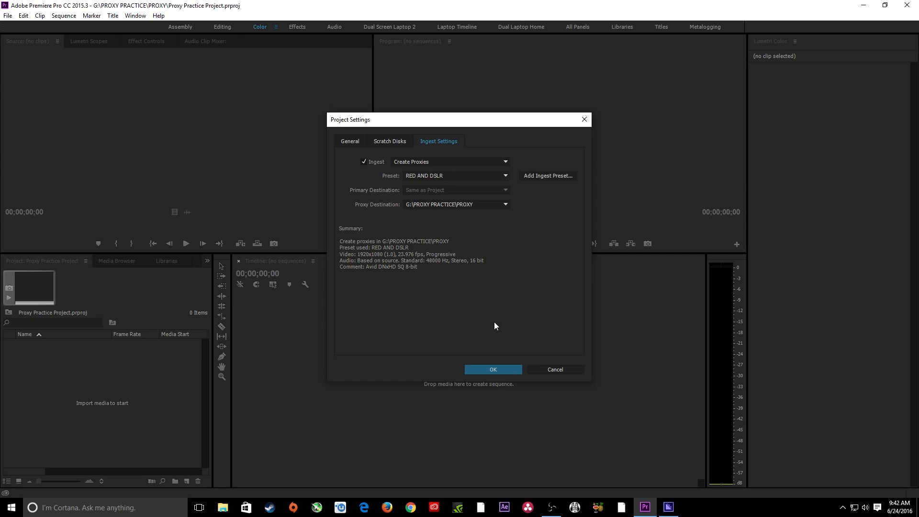
{"action": "left_click", "coordinate": [498, 369]}
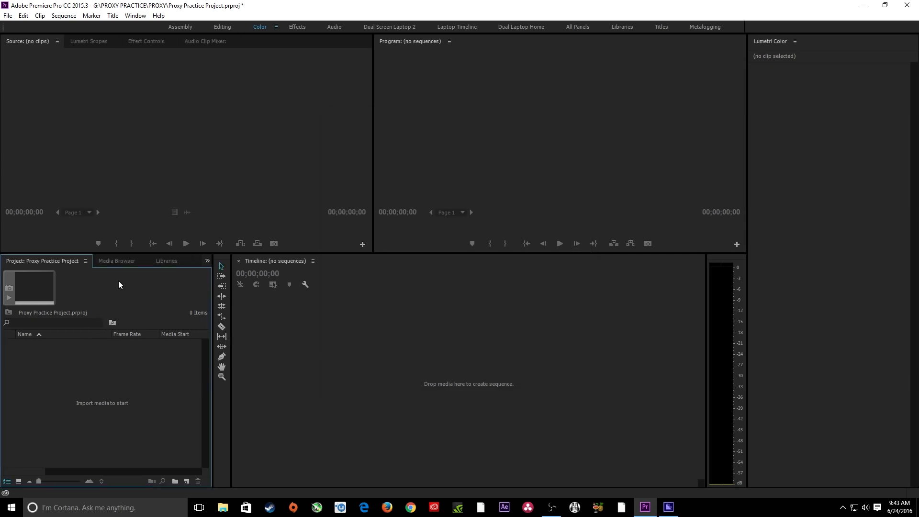
Show the Media Browser maximized with a wider folder tree, collapse the AUDIO folder and open the G: drive.
{"action": "left_click", "coordinate": [118, 261]}
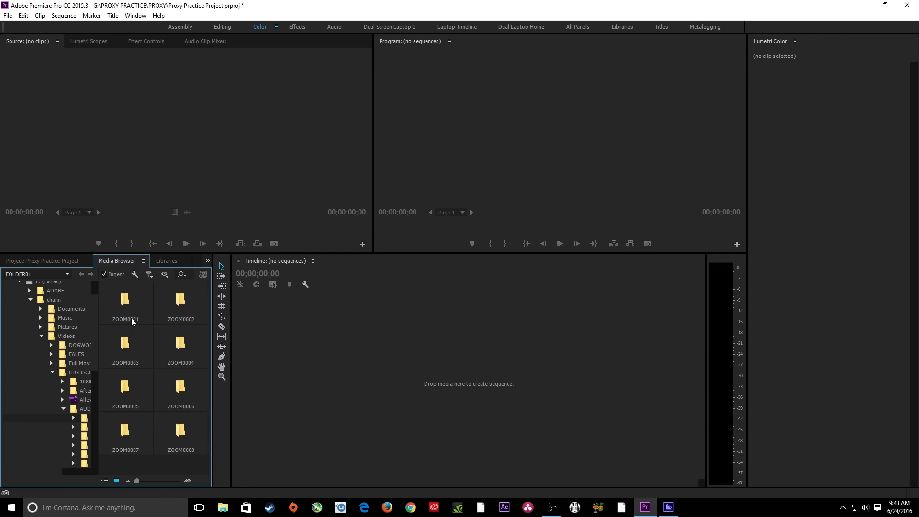
{"action": "key", "text": "grave"}
{"action": "left_click_drag", "start_coordinate": [100, 272], "coordinate": [202, 271]}
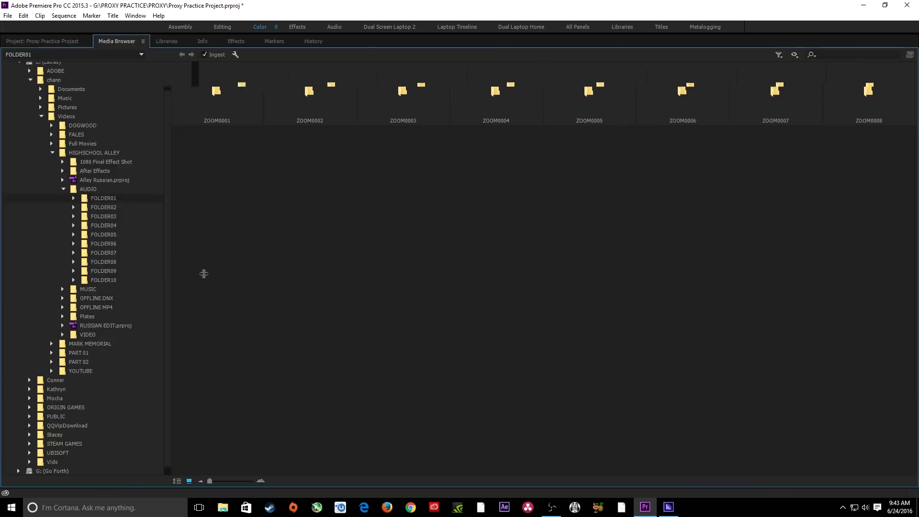
{"action": "left_click", "coordinate": [64, 189]}
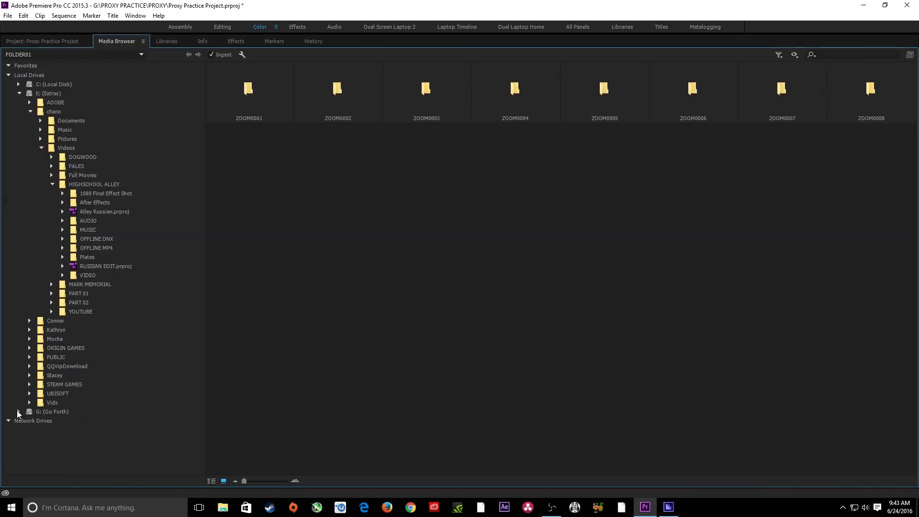
{"action": "left_click", "coordinate": [18, 412]}
{"action": "scroll", "coordinate": [46, 412], "scroll_direction": "down", "scroll_amount": 3}
{"action": "left_click", "coordinate": [53, 330]}
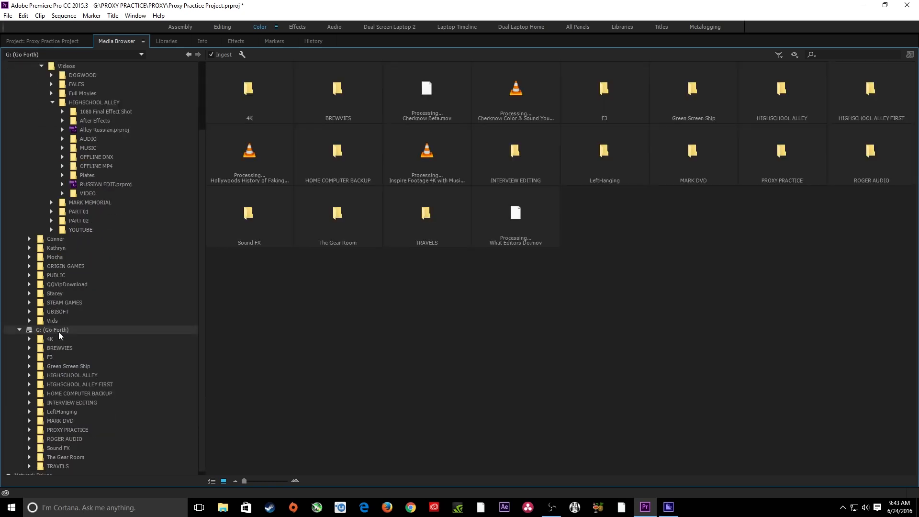
Go to the LeftHanging folder on the G: drive and expand it.
{"action": "key", "text": "Down"}
{"action": "key", "text": "Down"}
{"action": "key", "text": "Down"}
{"action": "key", "text": "Down"}
{"action": "key", "text": "Down"}
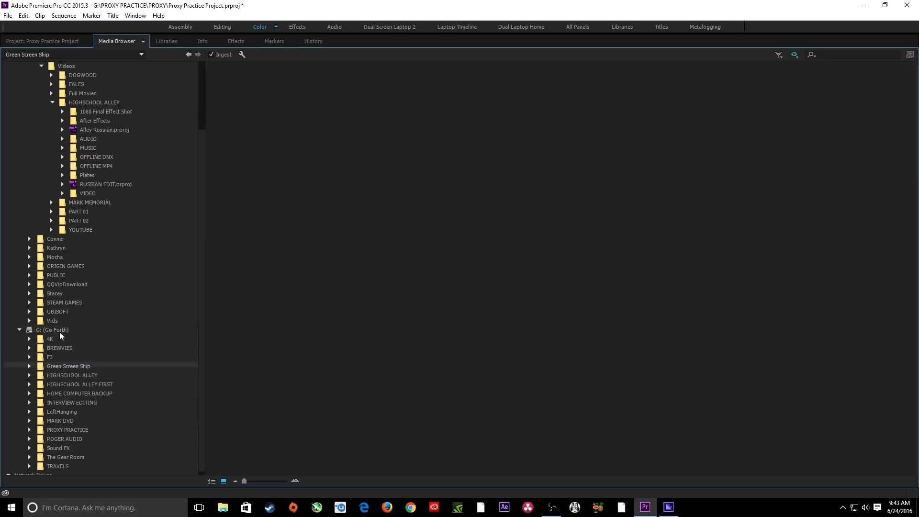
{"action": "key", "text": "Down"}
{"action": "key", "text": "Down"}
{"action": "key", "text": "Down"}
{"action": "key", "text": "Down"}
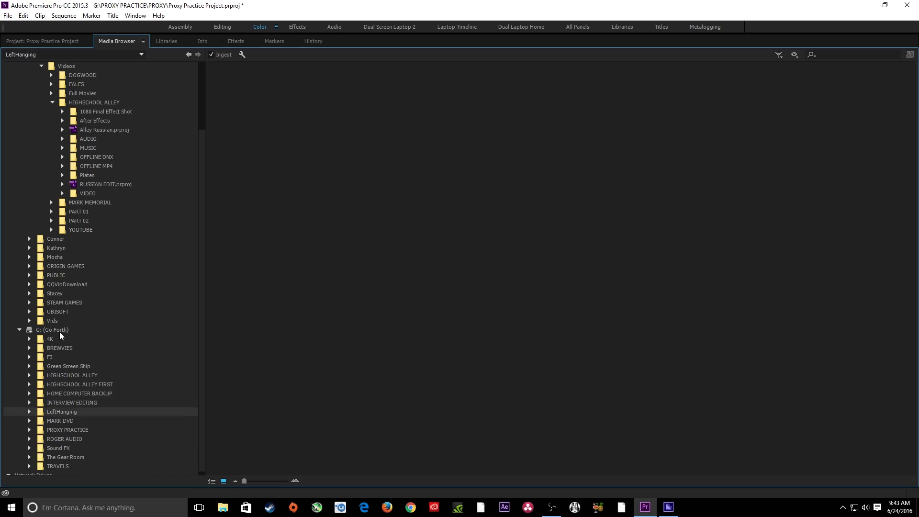
{"action": "key", "text": "Right"}
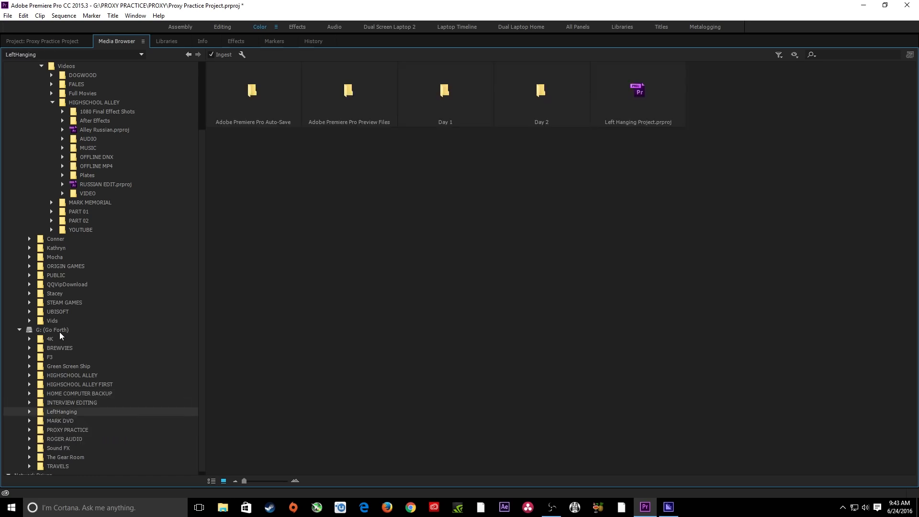
Browse the Day 1 RED footage in the A010_1018PV.RDM folder.
{"action": "key", "text": "Down"}
{"action": "key", "text": "Down"}
{"action": "key", "text": "Down"}
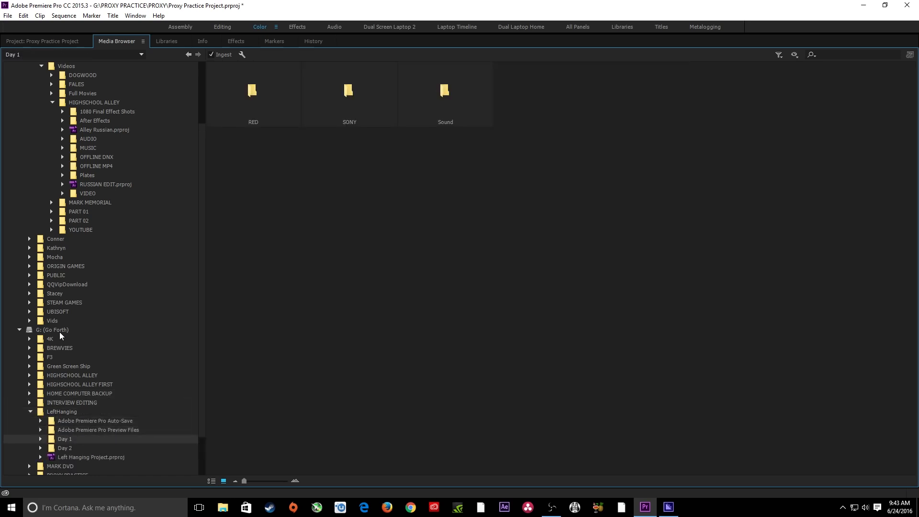
{"action": "key", "text": "Right"}
{"action": "key", "text": "Down"}
{"action": "key", "text": "Right"}
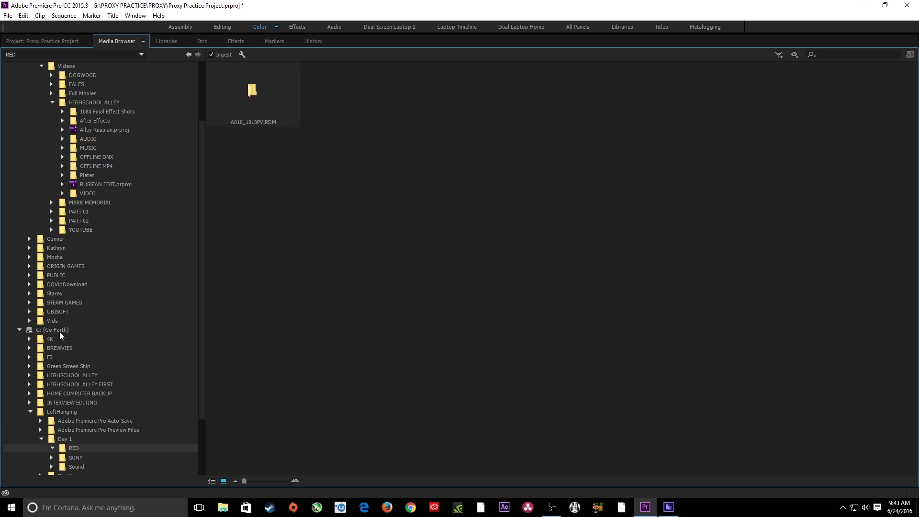
{"action": "key", "text": "Down"}
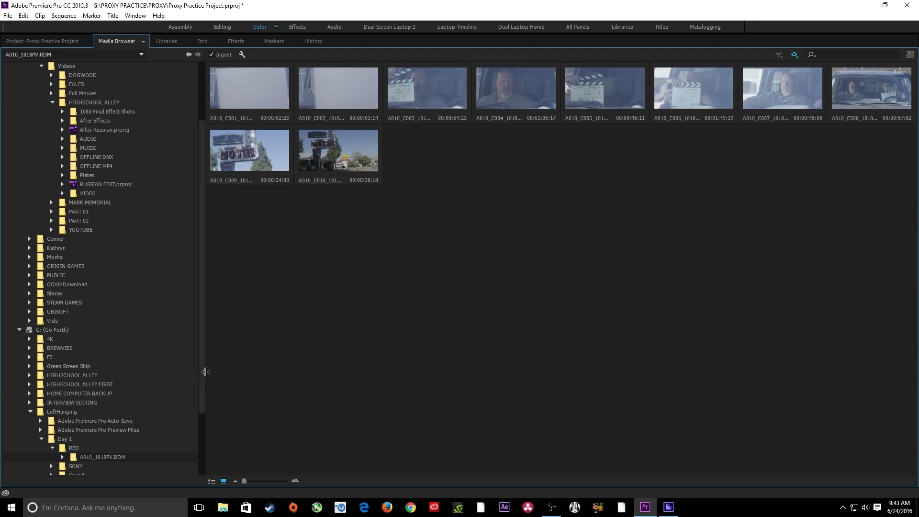
Import all the clips from the Day 2 RED folder A012_1023UN.RDM into the project.
{"action": "scroll", "coordinate": [76, 438], "scroll_direction": "down", "scroll_amount": 3}
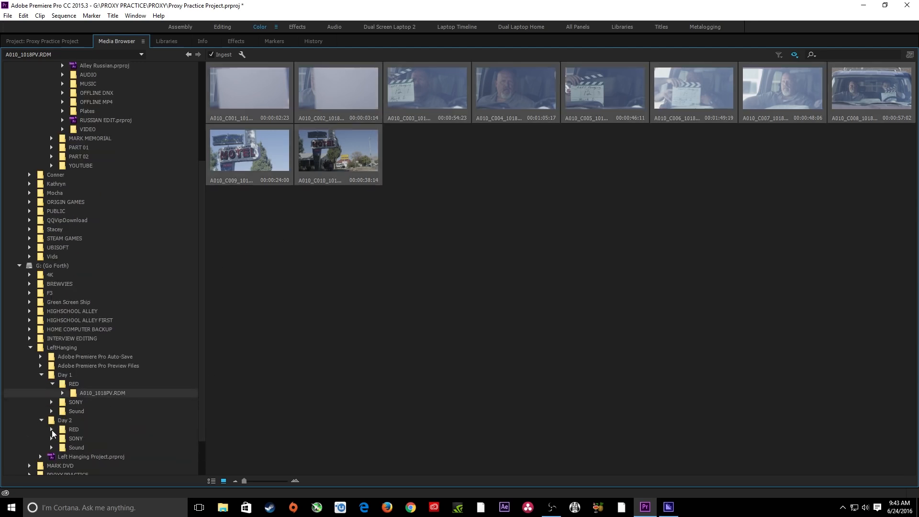
{"action": "left_click", "coordinate": [51, 429]}
{"action": "left_click", "coordinate": [69, 439]}
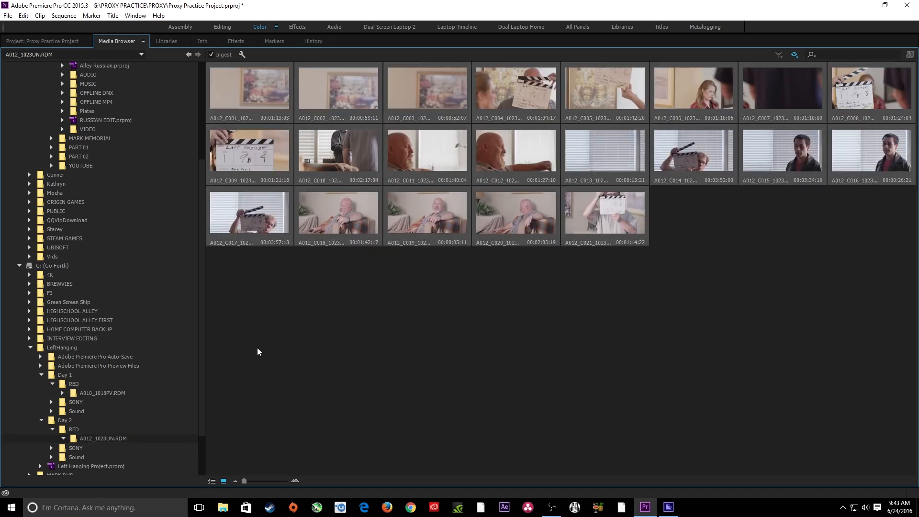
{"action": "right_click", "coordinate": [259, 101]}
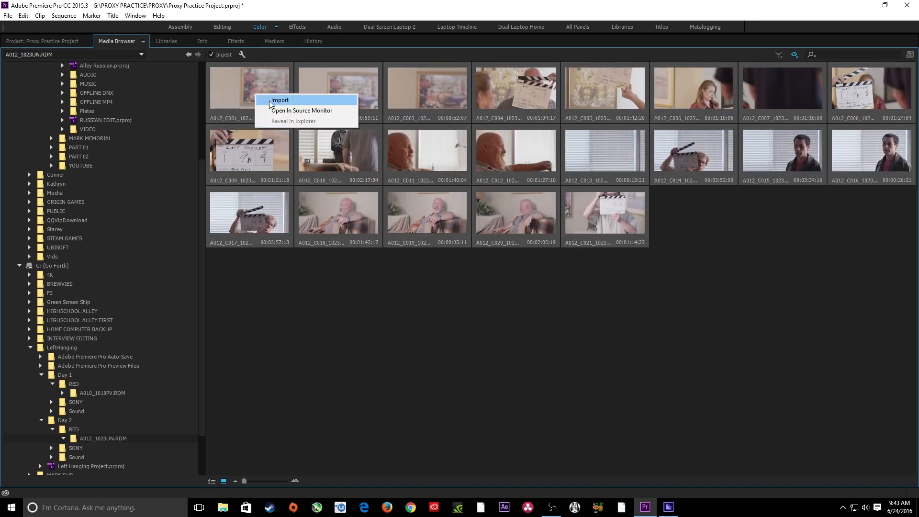
{"action": "left_click", "coordinate": [269, 100]}
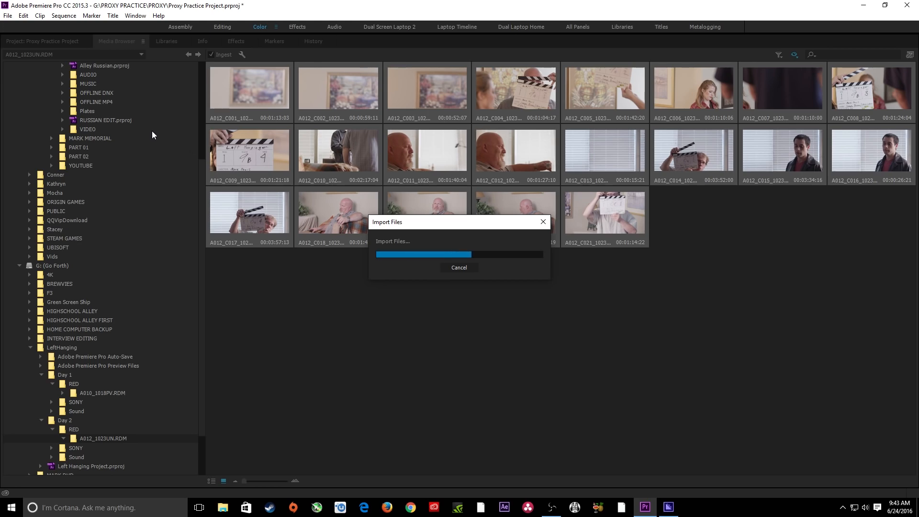
Enable the Proxy property of the Premiere Pro Project Metadata in the project's metadata display.
{"action": "left_click", "coordinate": [61, 42]}
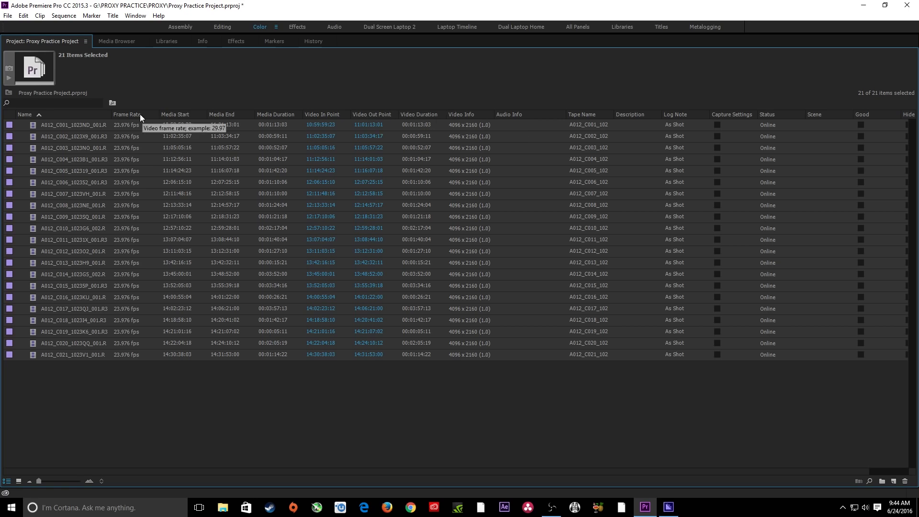
{"action": "left_click", "coordinate": [88, 44]}
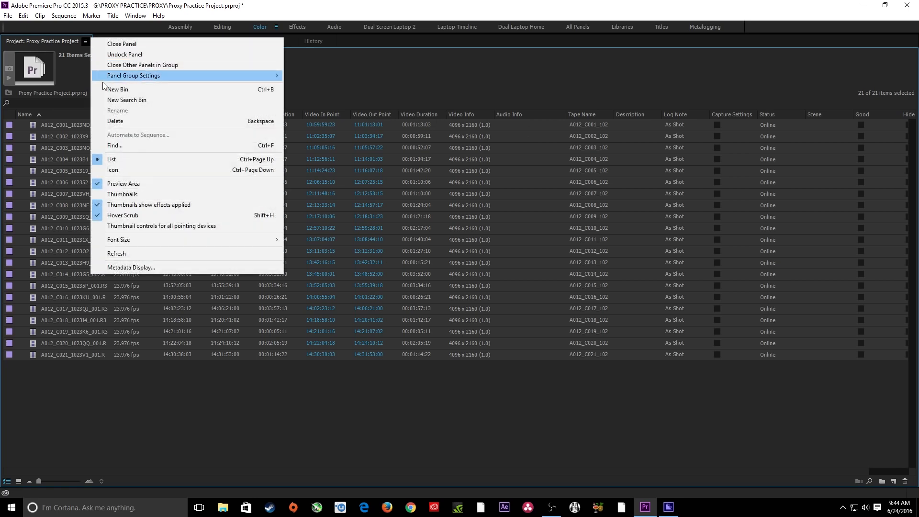
{"action": "left_click", "coordinate": [140, 267]}
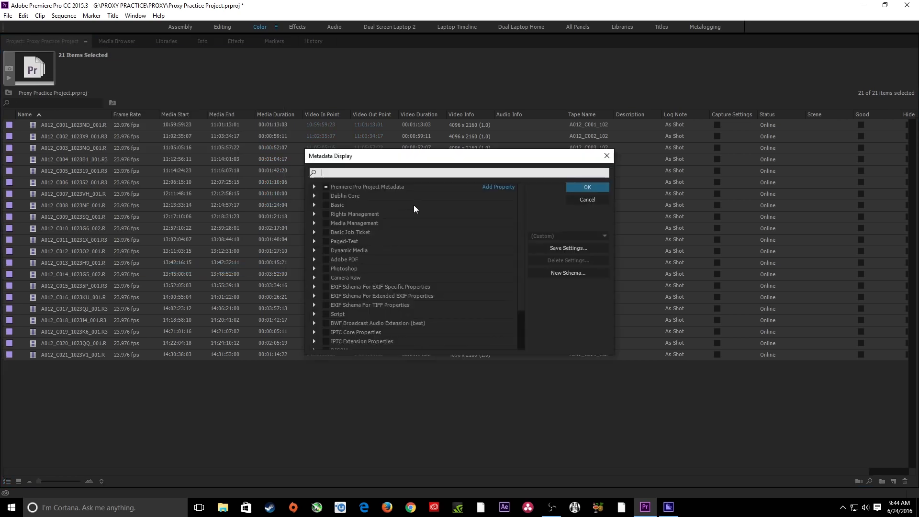
{"action": "scroll", "coordinate": [409, 288], "scroll_direction": "down", "scroll_amount": 2}
{"action": "scroll", "coordinate": [345, 273], "scroll_direction": "up", "scroll_amount": 2}
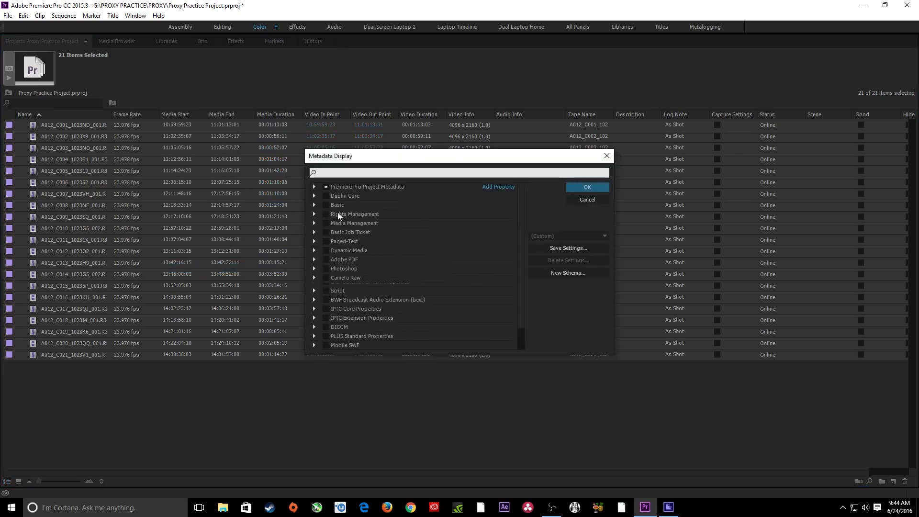
{"action": "left_click", "coordinate": [315, 186]}
{"action": "scroll", "coordinate": [373, 268], "scroll_direction": "down", "scroll_amount": 5}
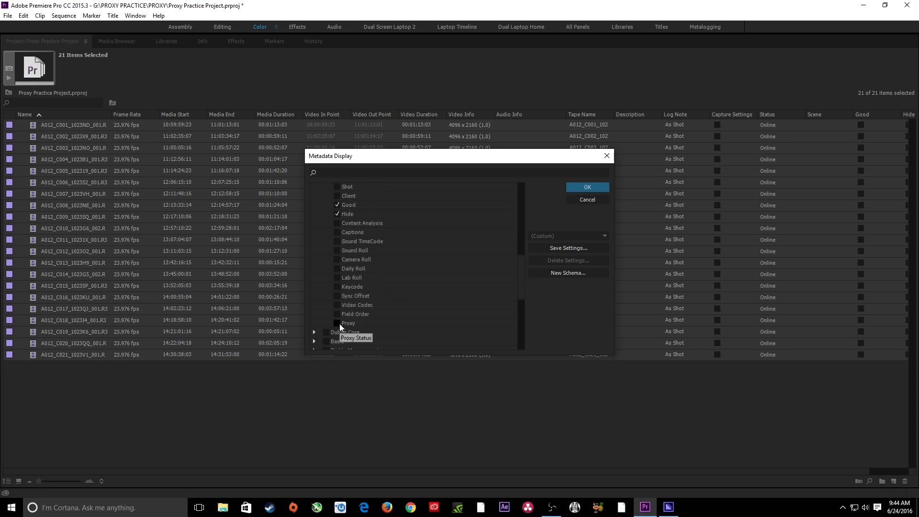
{"action": "scroll", "coordinate": [349, 301], "scroll_direction": "up", "scroll_amount": 5}
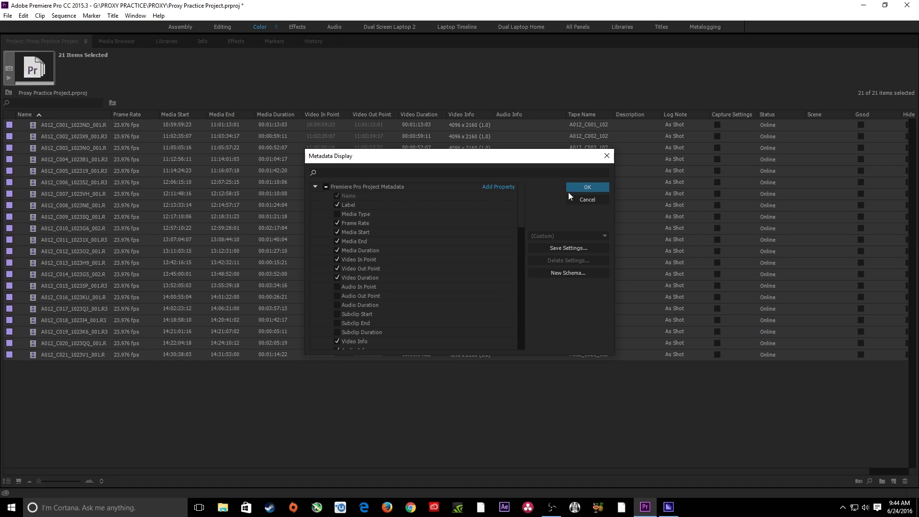
{"action": "left_click", "coordinate": [582, 185]}
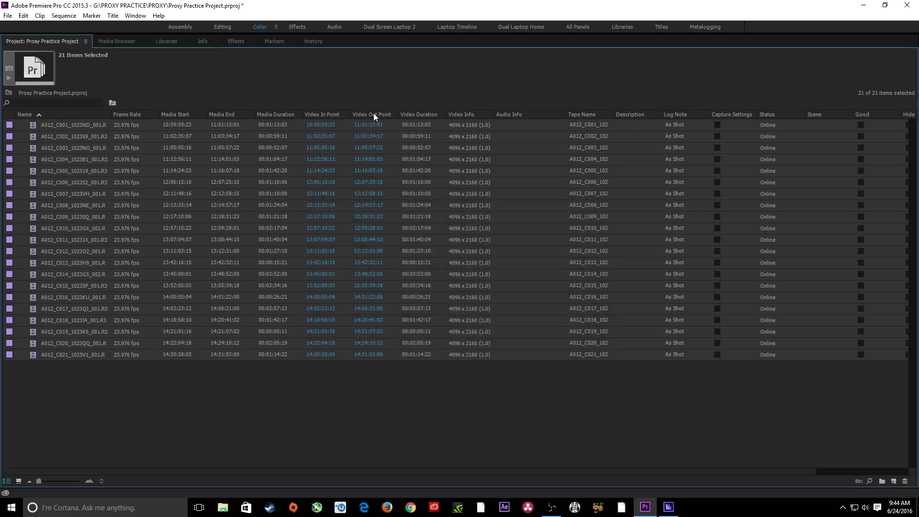
Sort the project items by Proxy and move the Proxy column directly after the Name column.
{"action": "scroll", "coordinate": [377, 469], "scroll_direction": "right", "scroll_amount": 3}
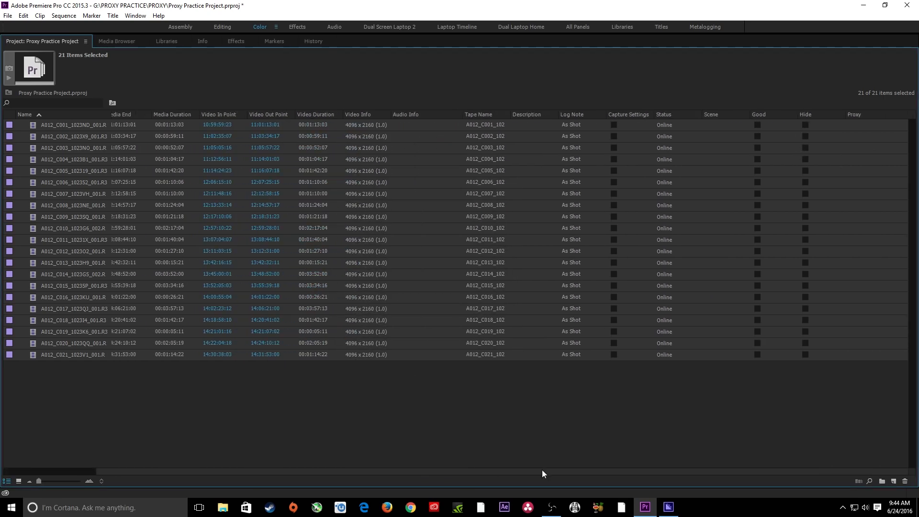
{"action": "left_click", "coordinate": [857, 115]}
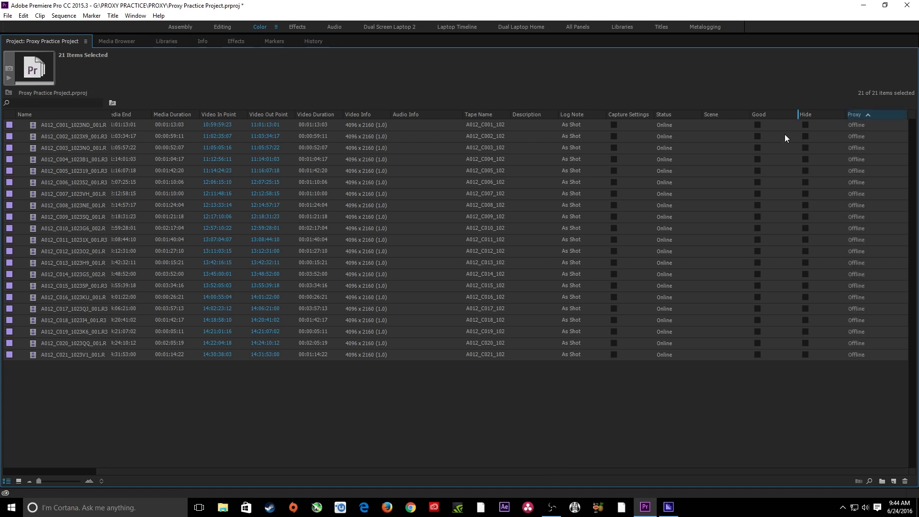
{"action": "left_click_drag", "start_coordinate": [269, 142], "coordinate": [145, 120]}
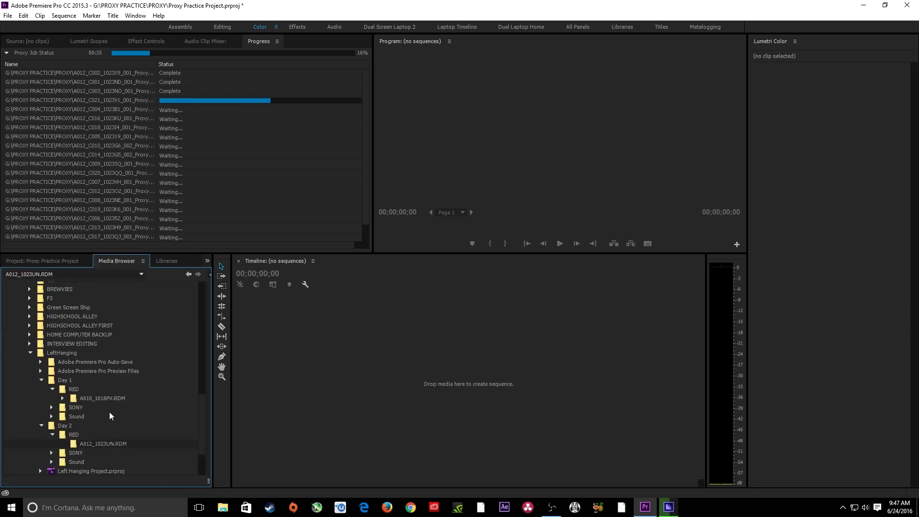
Import all the clips from the LeftHanging Day 2 SONY folder into the project.
{"action": "scroll", "coordinate": [106, 412], "scroll_direction": "down", "scroll_amount": 1}
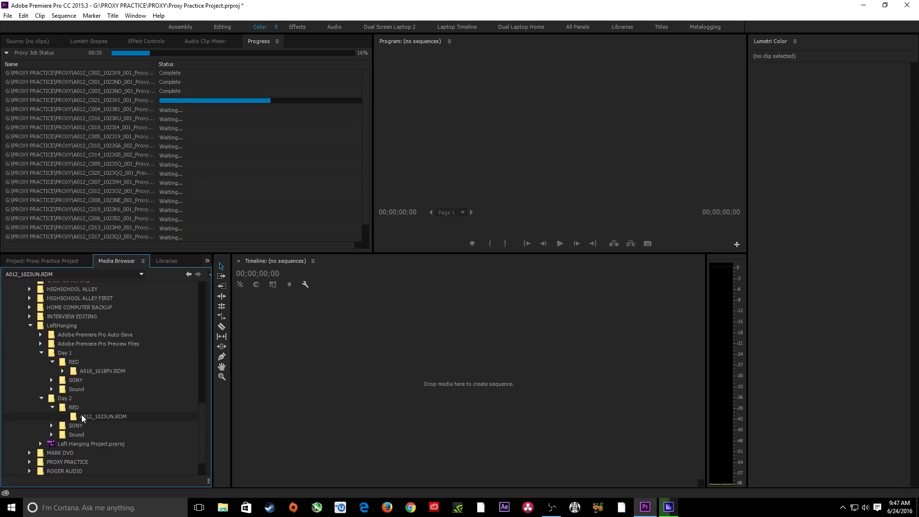
{"action": "left_click", "coordinate": [53, 380]}
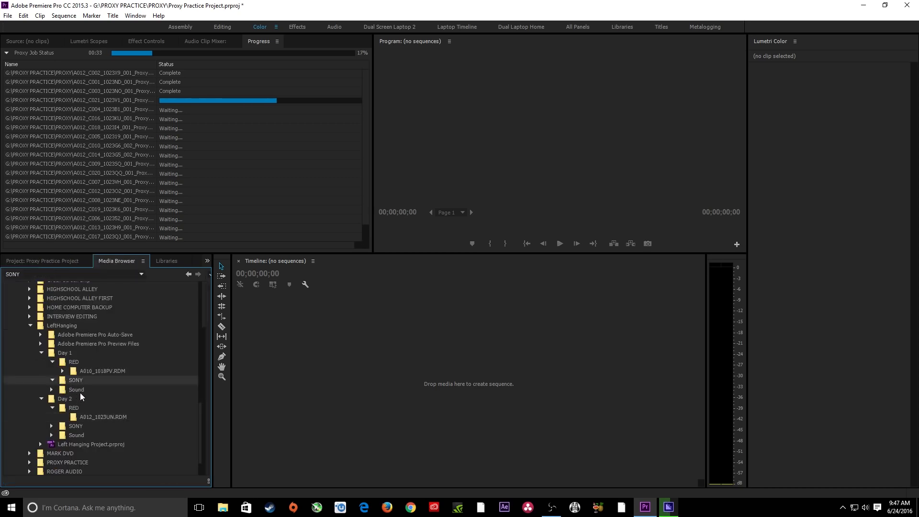
{"action": "left_click", "coordinate": [53, 380]}
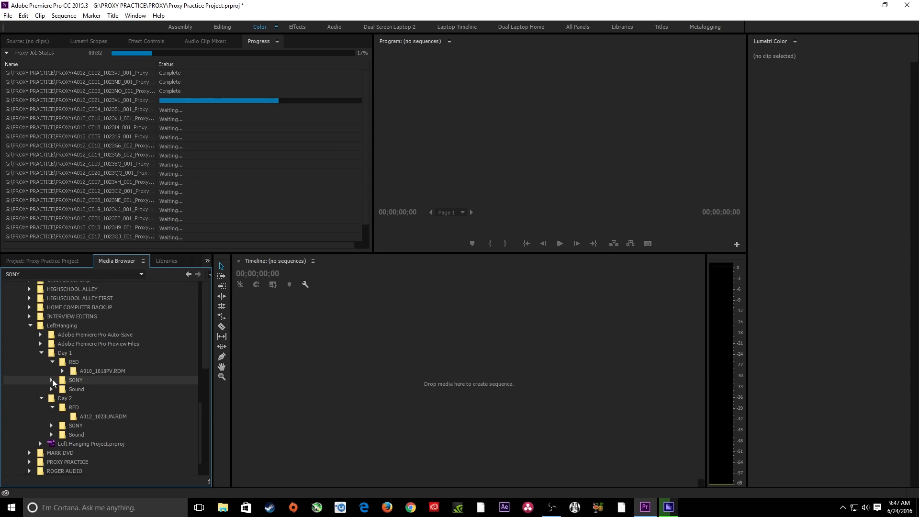
{"action": "left_click", "coordinate": [53, 380]}
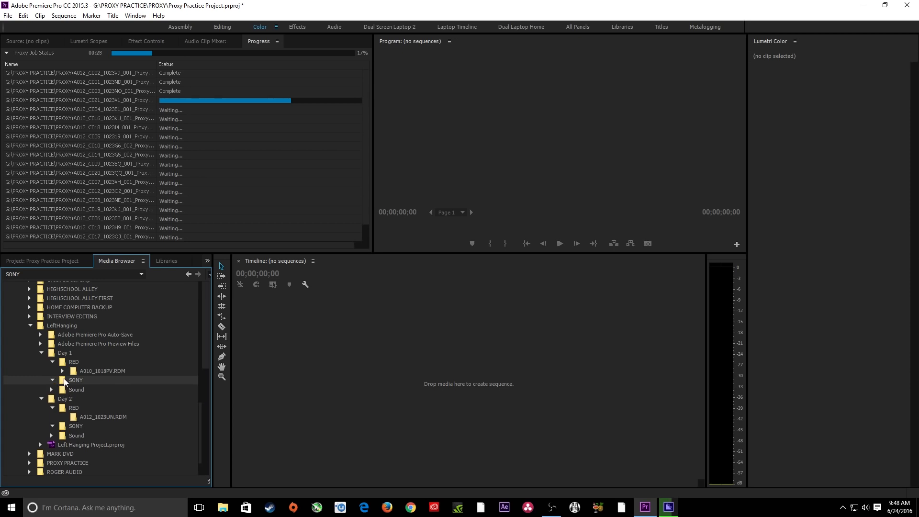
{"action": "key", "text": "grave"}
{"action": "left_click", "coordinate": [74, 390]}
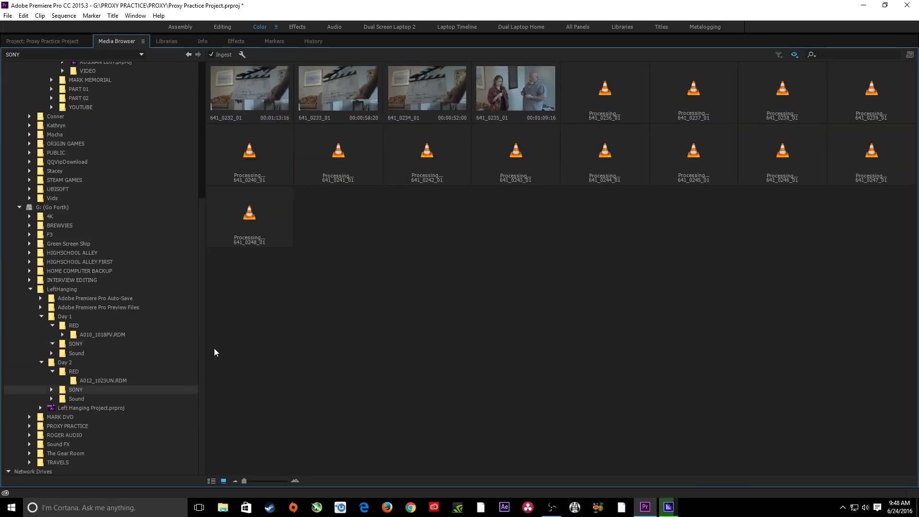
{"action": "left_click_drag", "start_coordinate": [240, 301], "coordinate": [559, 105]}
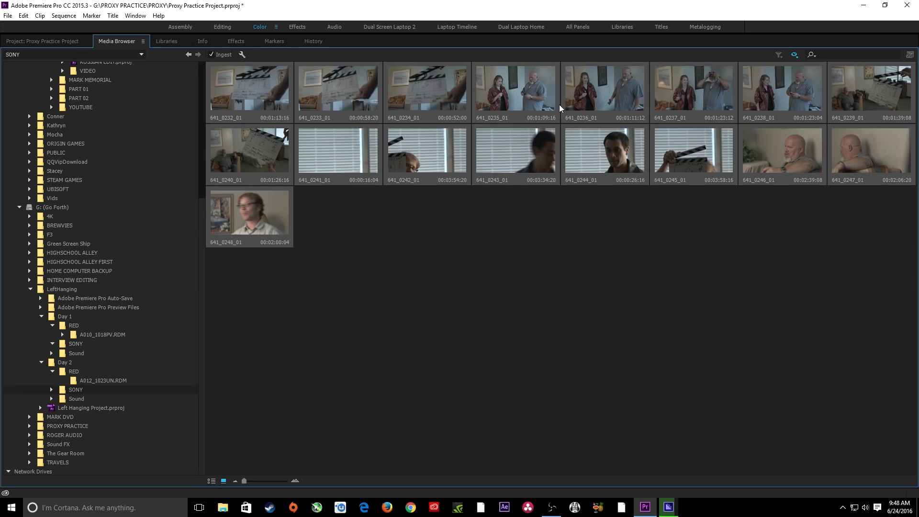
{"action": "key", "text": "ctrl+alt+i"}
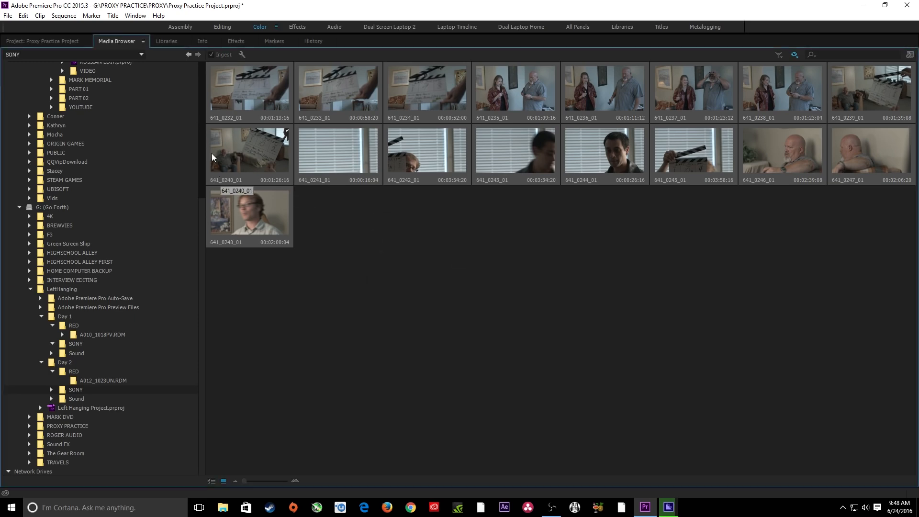
Put the imported SONY clips in a new bin named SONY and expand the RED bin.
{"action": "left_click", "coordinate": [43, 42]}
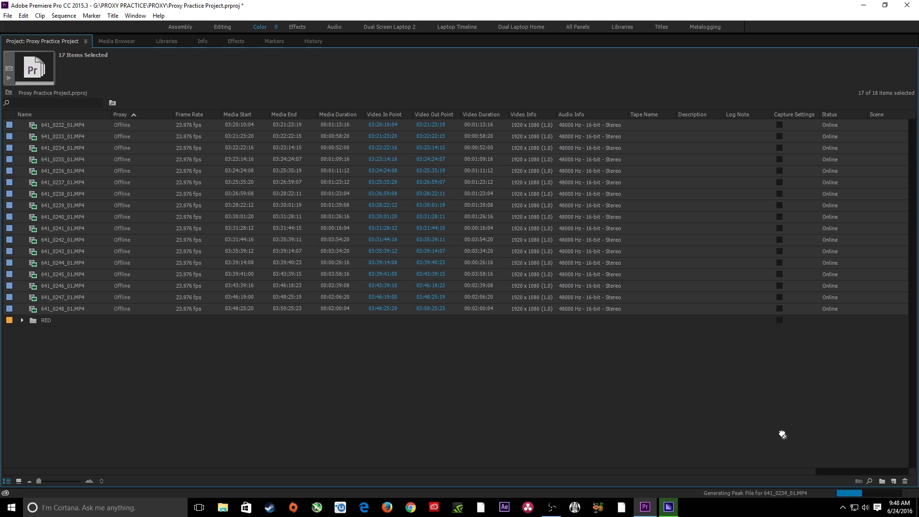
{"action": "left_click_drag", "start_coordinate": [782, 434], "coordinate": [882, 482]}
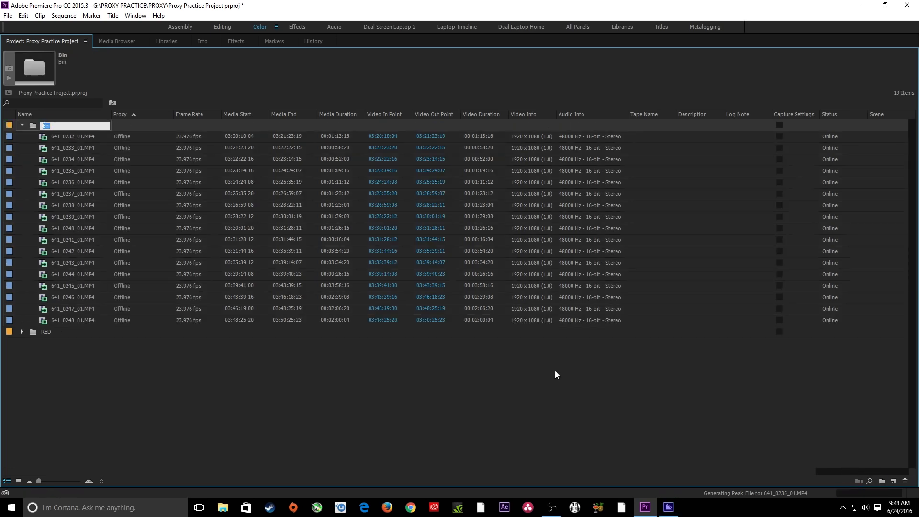
{"action": "type", "text": "SONY"}
{"action": "key", "text": "Tab"}
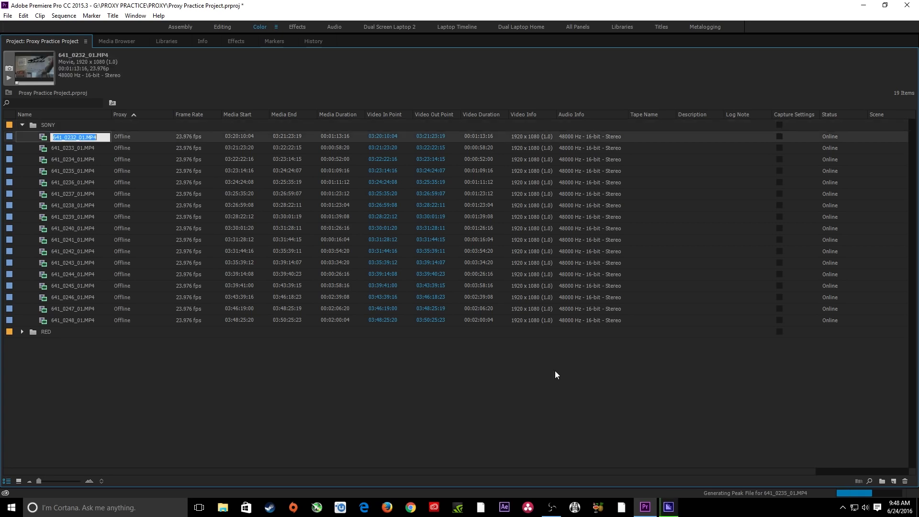
{"action": "left_click", "coordinate": [21, 332]}
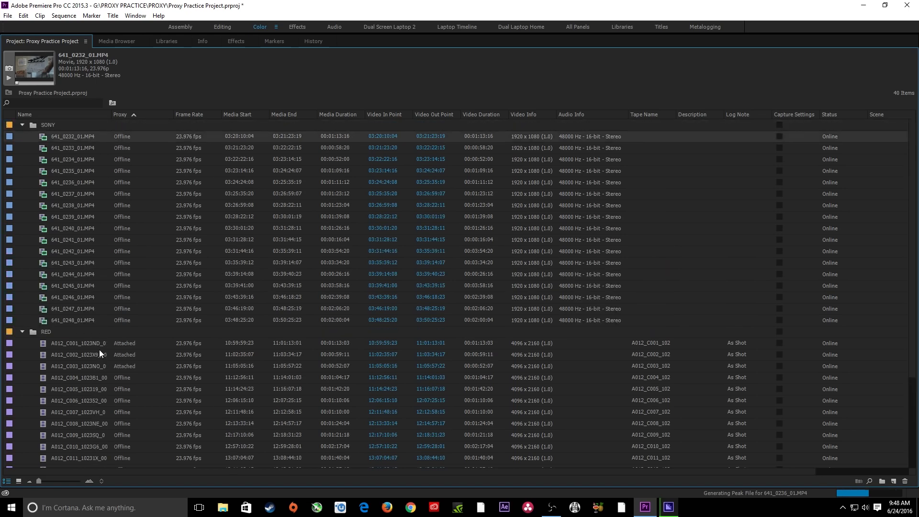
Create a new sequence from the RED clip A012_C001_1023ND_001, one of the clips with an attached proxy.
{"action": "left_click", "coordinate": [45, 343]}
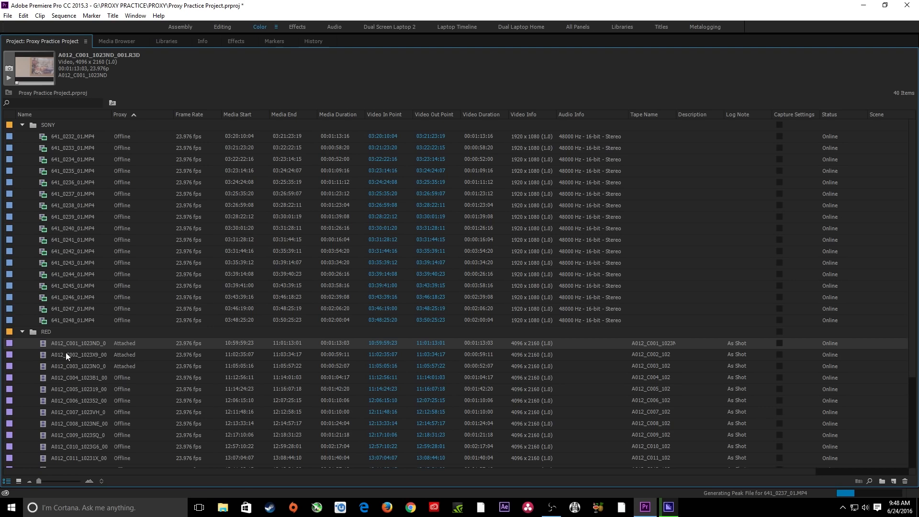
{"action": "left_click", "coordinate": [69, 148]}
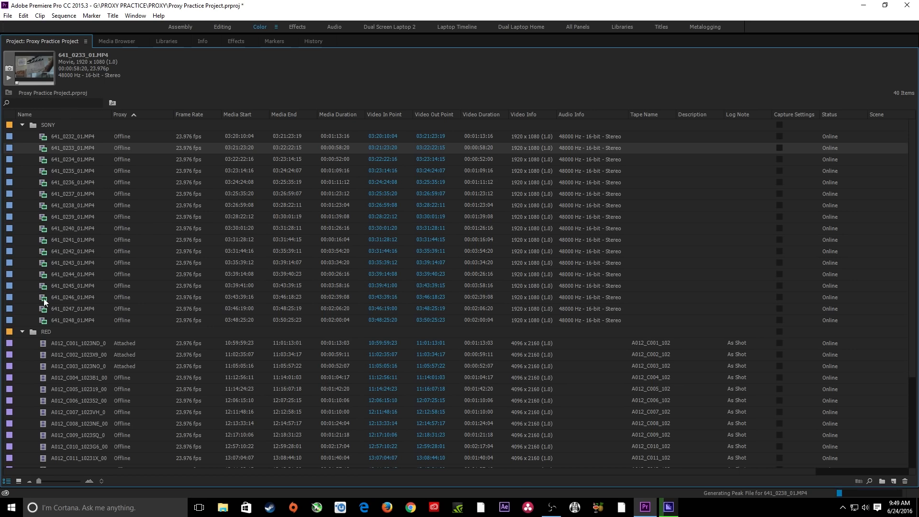
{"action": "left_click", "coordinate": [49, 344]}
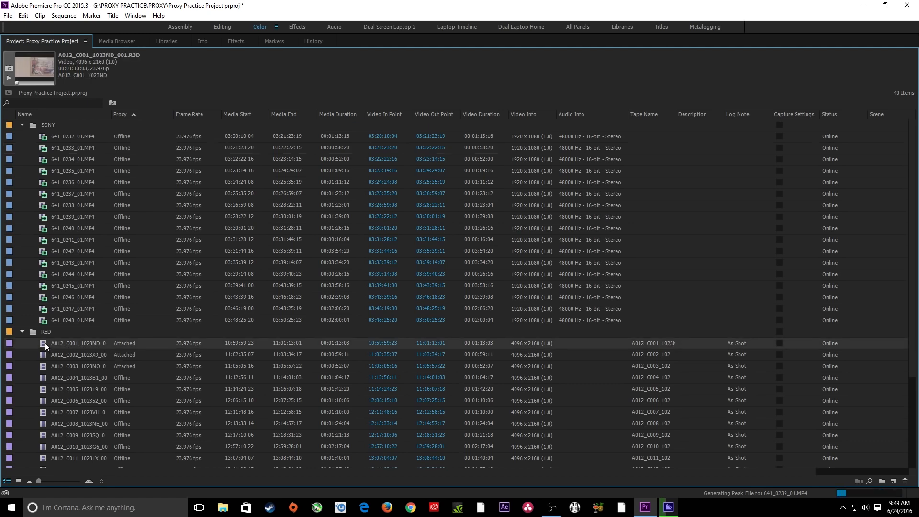
{"action": "left_click_drag", "start_coordinate": [45, 343], "coordinate": [891, 481]}
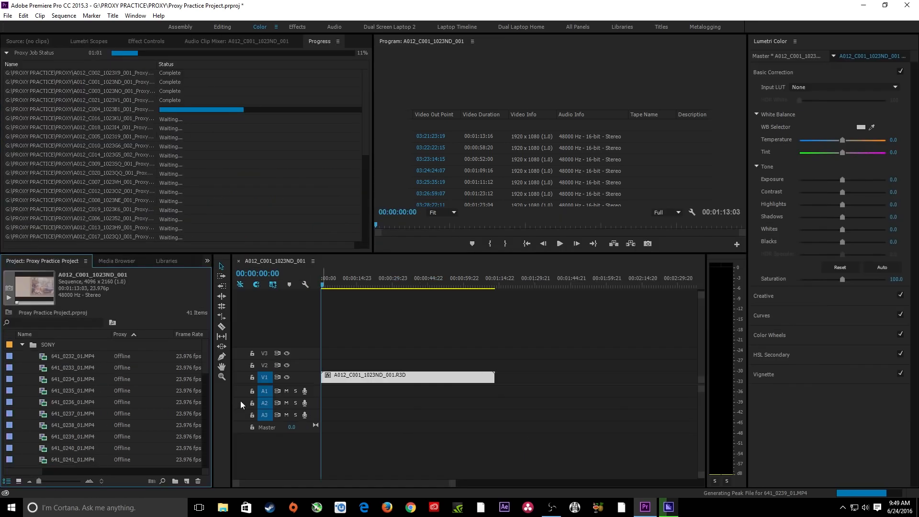
Move the new sequence out of the RED bin to the project's top level and collapse the SONY and RED bins.
{"action": "key", "text": "grave"}
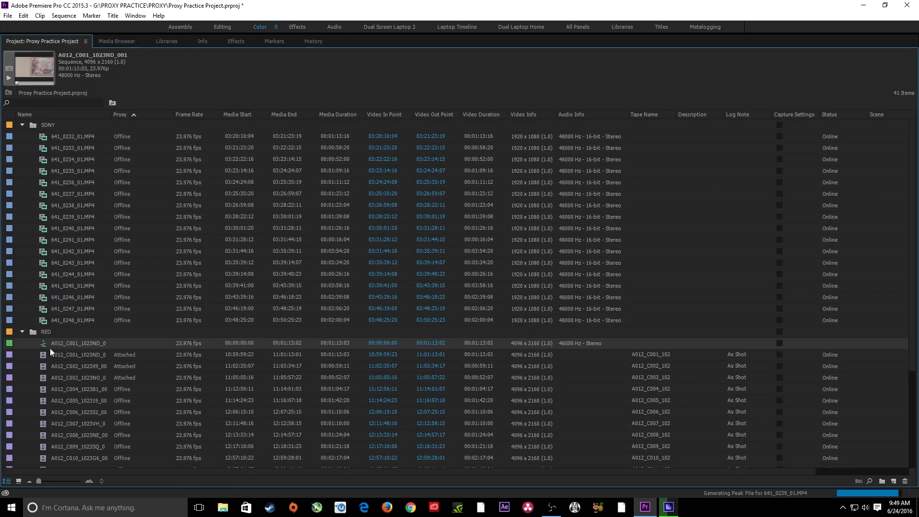
{"action": "left_click_drag", "start_coordinate": [19, 344], "coordinate": [19, 342]}
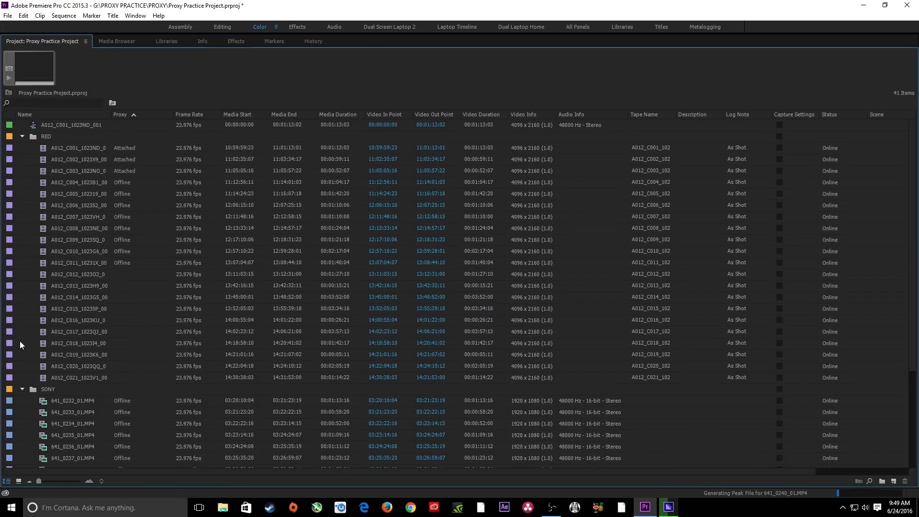
{"action": "left_click", "coordinate": [23, 389]}
{"action": "left_click", "coordinate": [22, 136]}
Rename the new sequence EDIT.
{"action": "left_click", "coordinate": [74, 126]}
{"action": "left_click", "coordinate": [75, 126]}
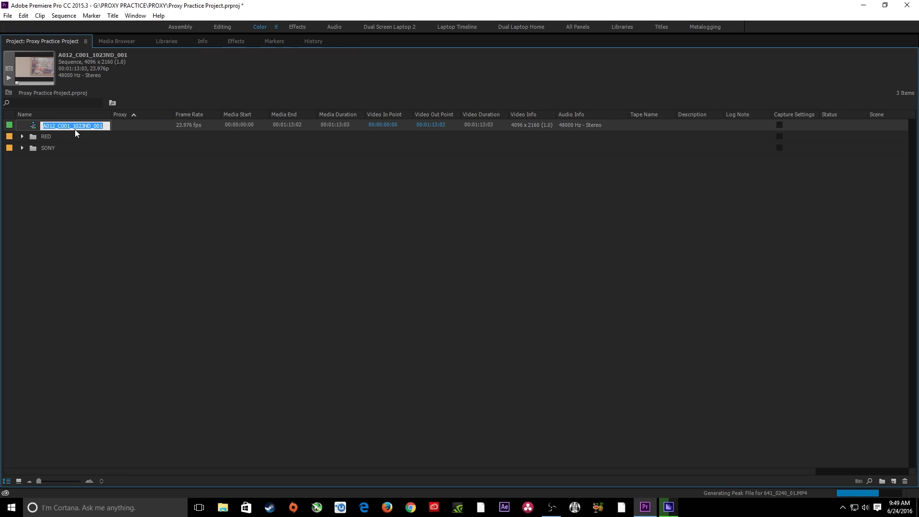
{"action": "type", "text": "EDIT"}
{"action": "key", "text": "Return"}
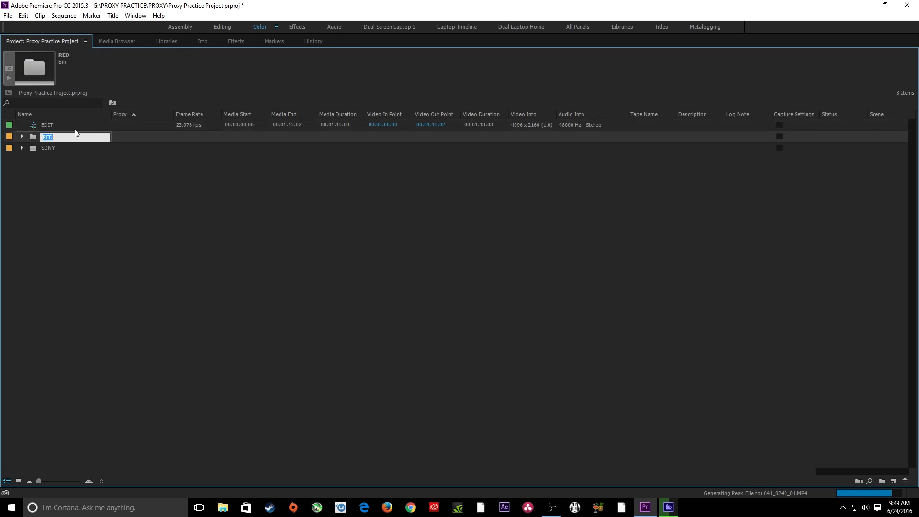
{"action": "left_click", "coordinate": [50, 159]}
Scrub through the EDIT sequence and play it from 00:00:42:09 to examine the full-resolution RED footage.
{"action": "key", "text": "grave"}
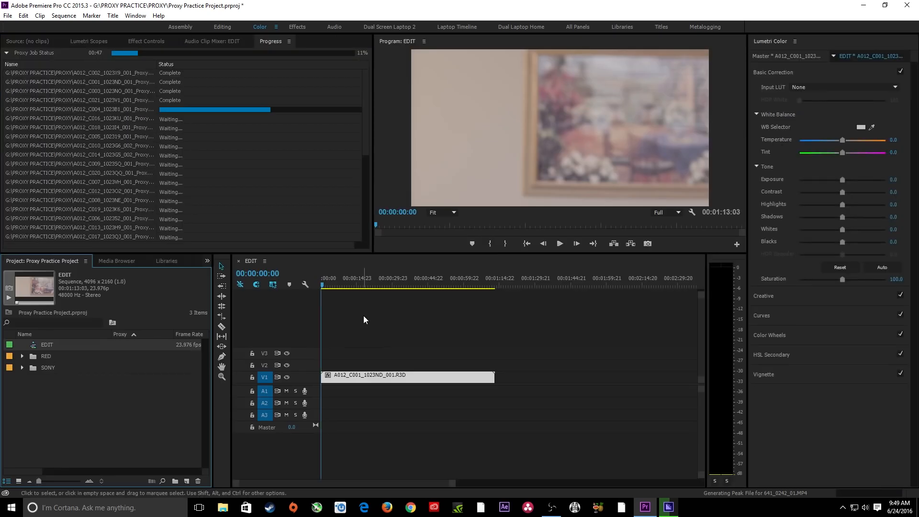
{"action": "left_click", "coordinate": [360, 280]}
{"action": "left_click_drag", "start_coordinate": [360, 280], "coordinate": [379, 281]}
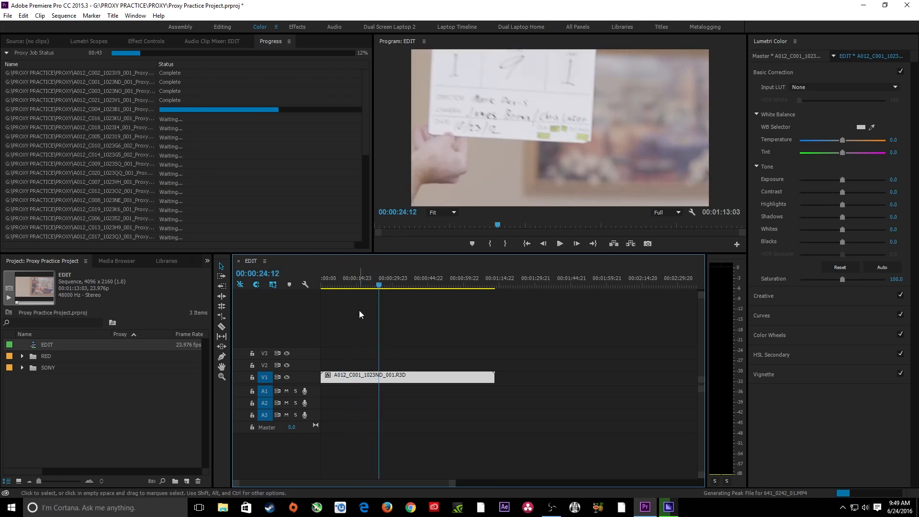
{"action": "mouse_move", "coordinate": [421, 287]}
{"action": "left_mouse_down"}
{"action": "mouse_move", "coordinate": [482, 285]}
{"action": "mouse_move", "coordinate": [421, 283]}
{"action": "left_mouse_up"}
{"action": "key", "text": "space"}
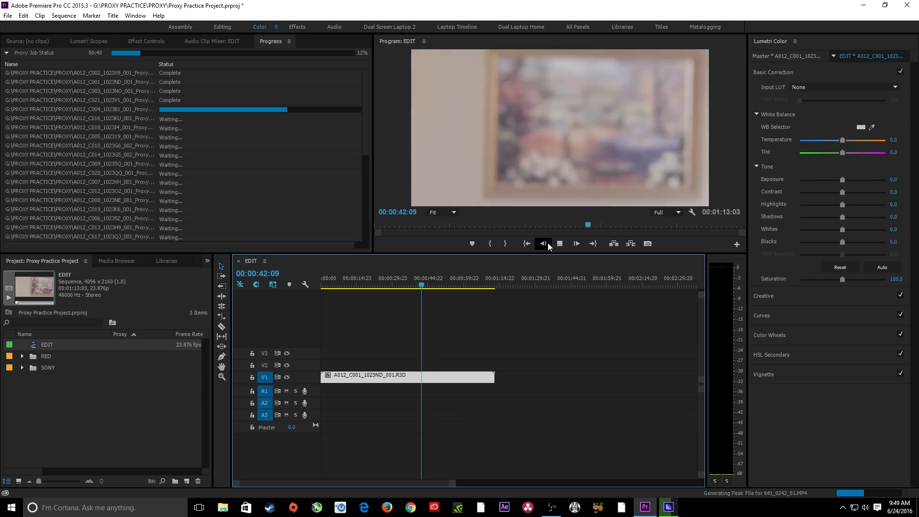
{"action": "key", "text": "space"}
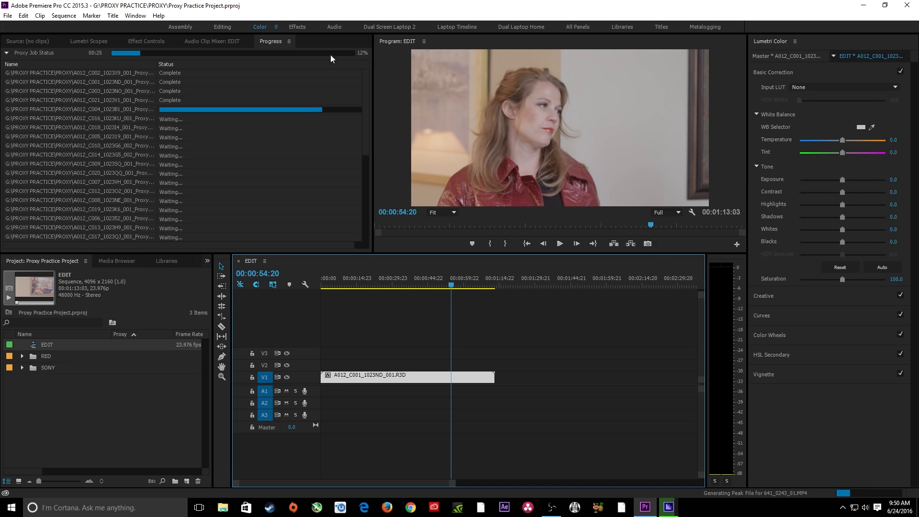
Switch to the Editing workspace and add the Toggle Proxies button to the program monitor's controls.
{"action": "left_click", "coordinate": [222, 27]}
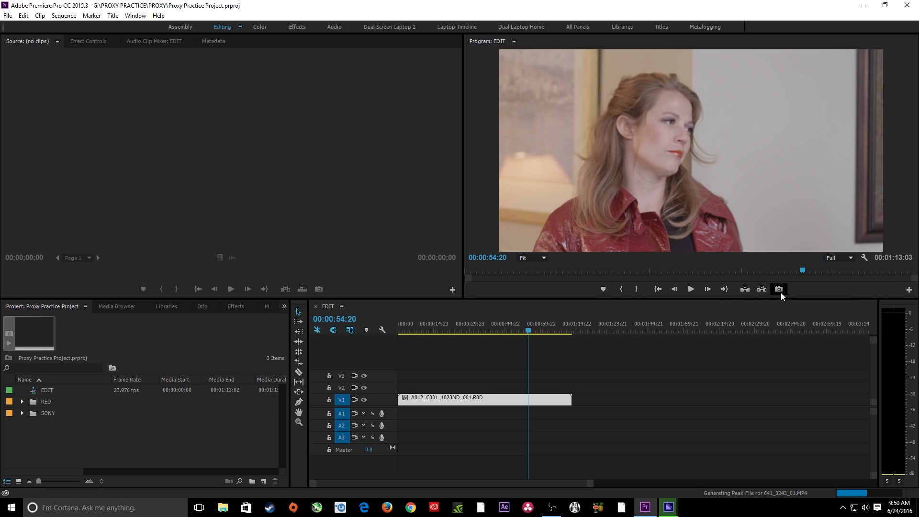
{"action": "left_click", "coordinate": [909, 290]}
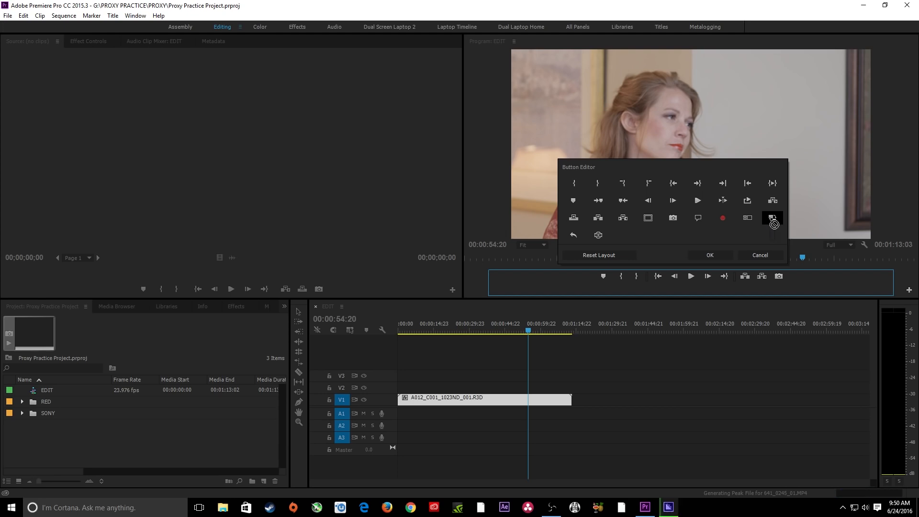
{"action": "left_click_drag", "start_coordinate": [773, 222], "coordinate": [802, 280]}
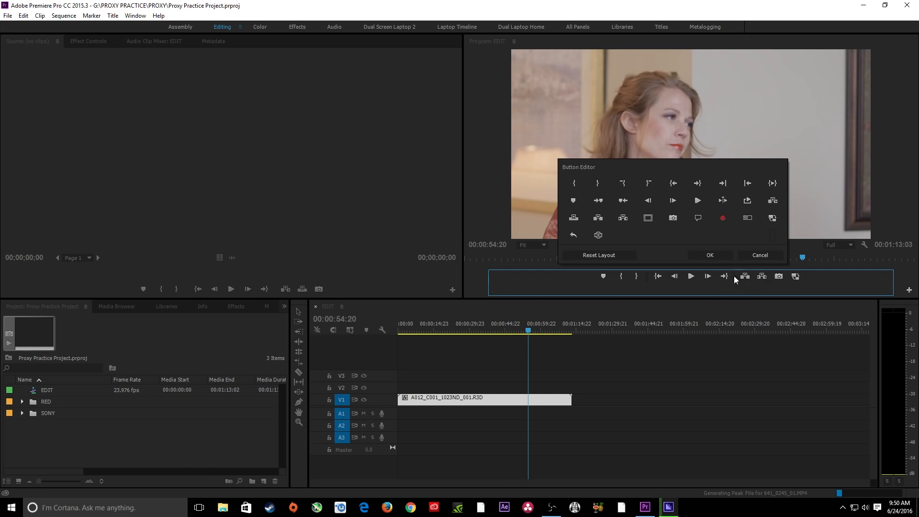
{"action": "left_click", "coordinate": [719, 257]}
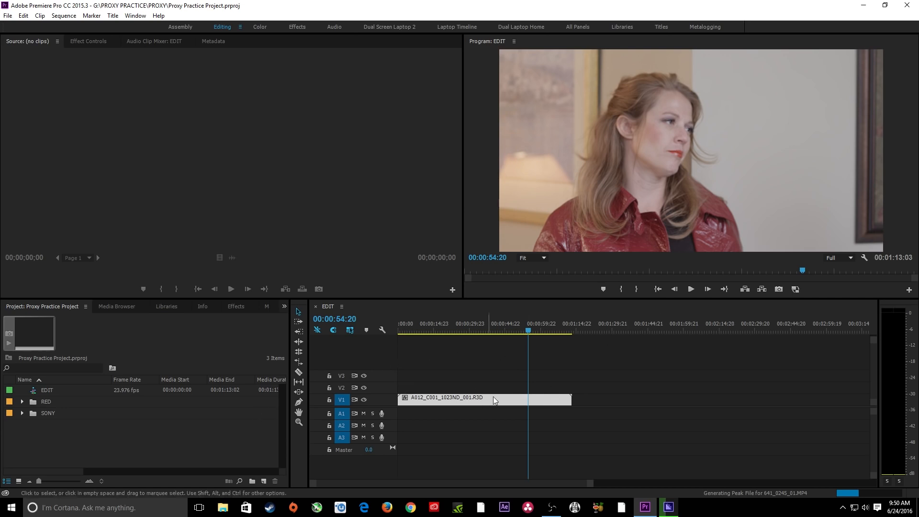
Turn on proxy viewing in the program monitor and scrub back to about 00:00:53 in the EDIT sequence.
{"action": "left_click", "coordinate": [799, 291]}
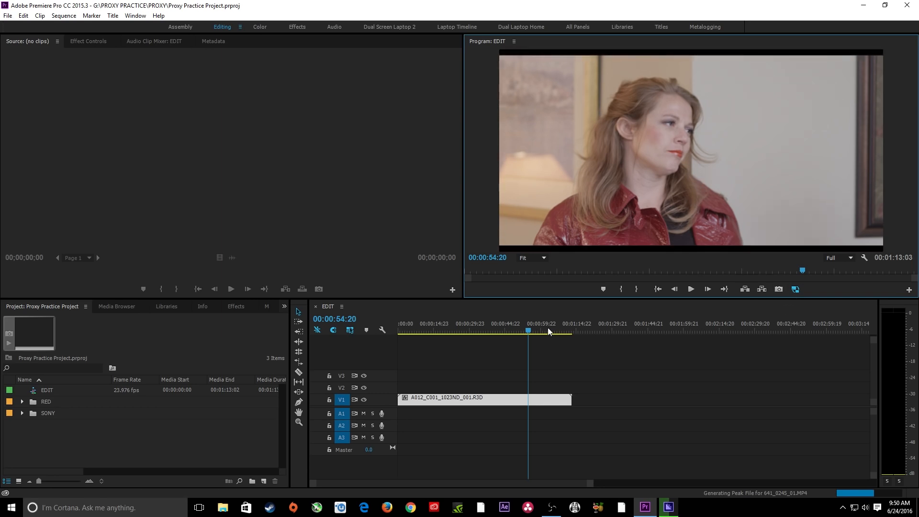
{"action": "left_click_drag", "start_coordinate": [549, 331], "coordinate": [525, 331]}
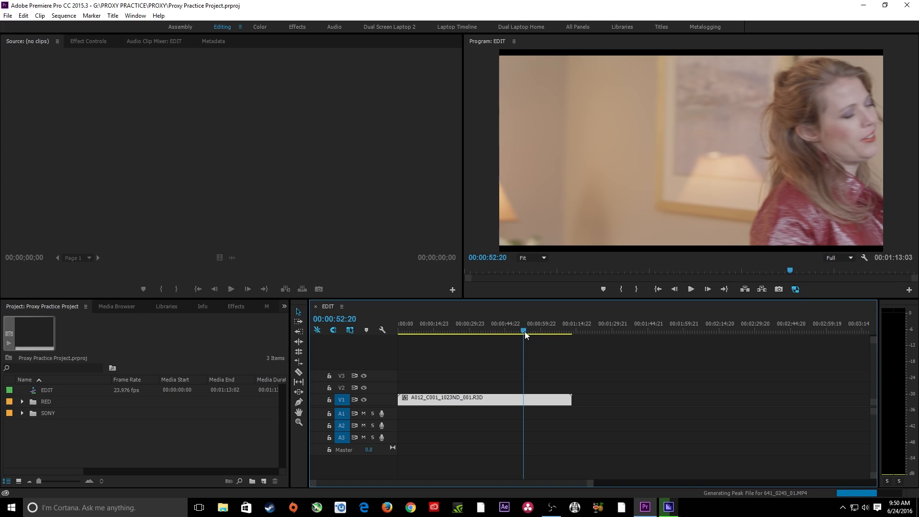
{"action": "left_click", "coordinate": [795, 290]}
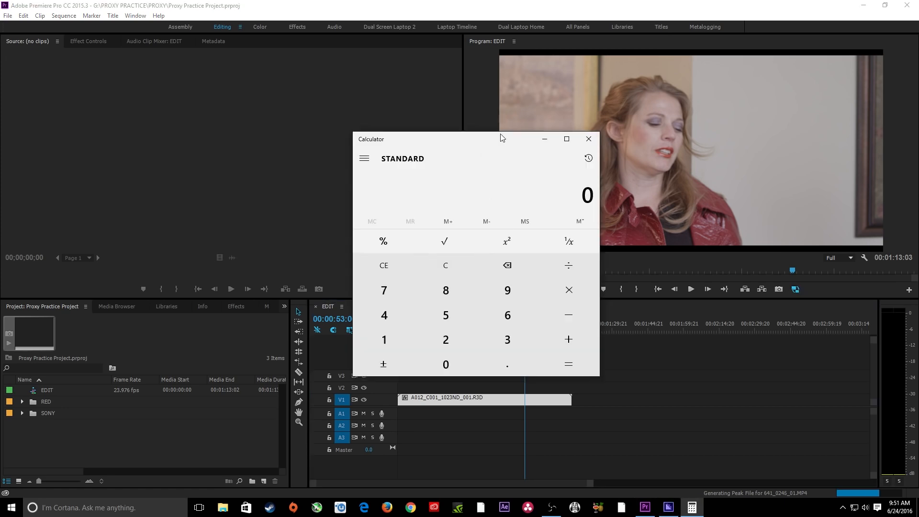
Switch to Calculator and halve the RED footage's 4096 pixel frame width.
{"action": "left_click_drag", "start_coordinate": [500, 138], "coordinate": [459, 138]}
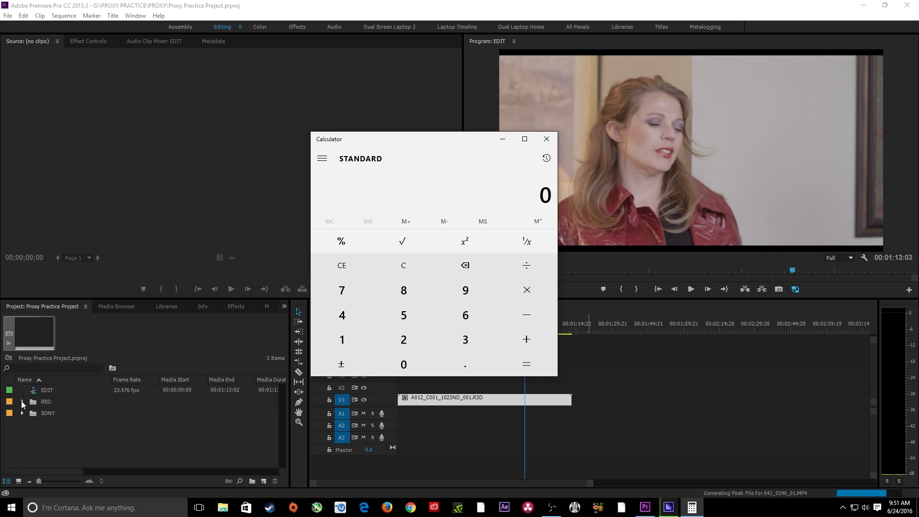
{"action": "left_click", "coordinate": [342, 315]}
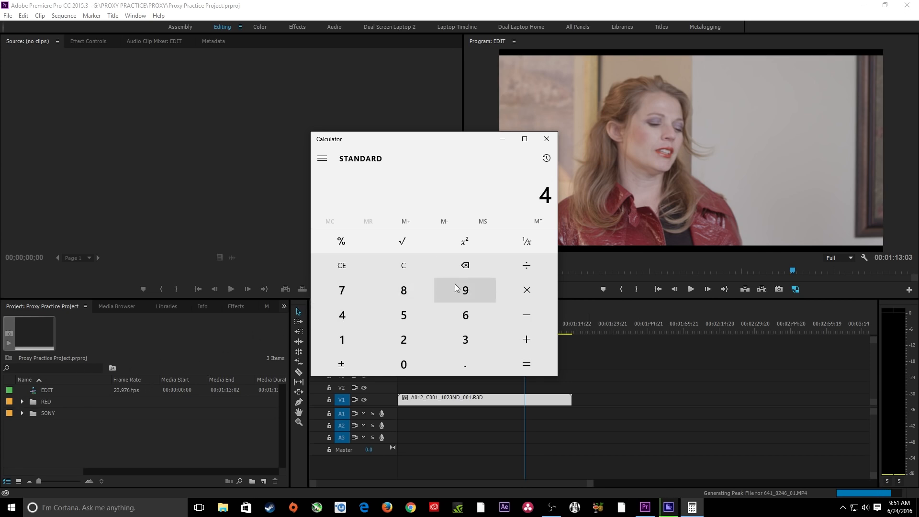
{"action": "left_click", "coordinate": [465, 290]}
{"action": "left_click", "coordinate": [425, 364]}
{"action": "key", "text": "Escape"}
{"action": "type", "text": "40"}
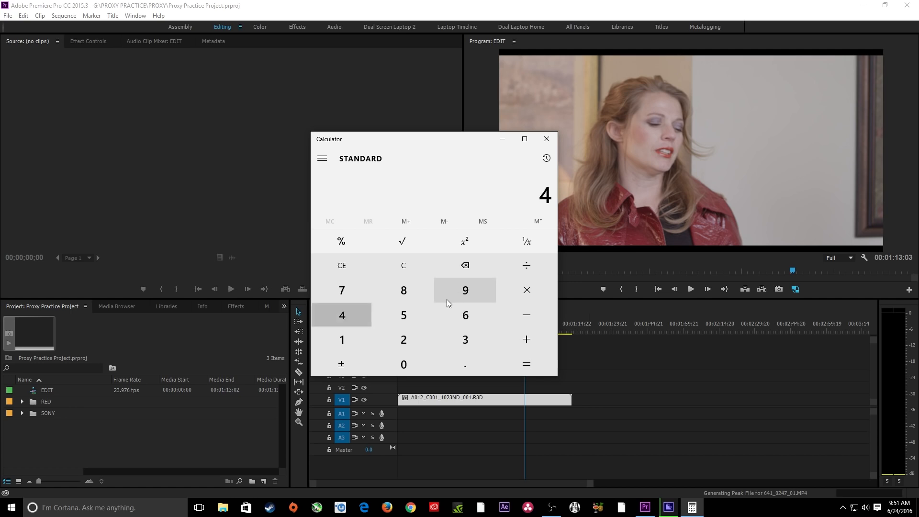
{"action": "type", "text": "96/2"}
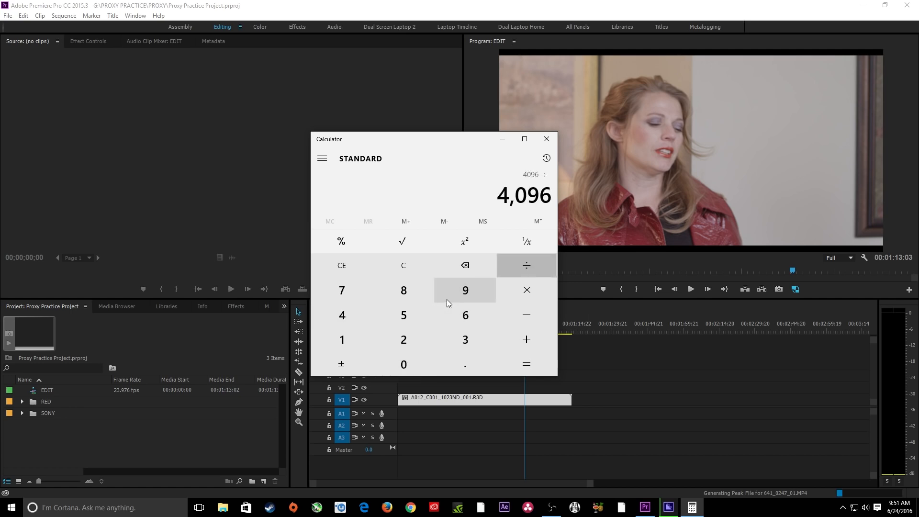
{"action": "key", "text": "Return"}
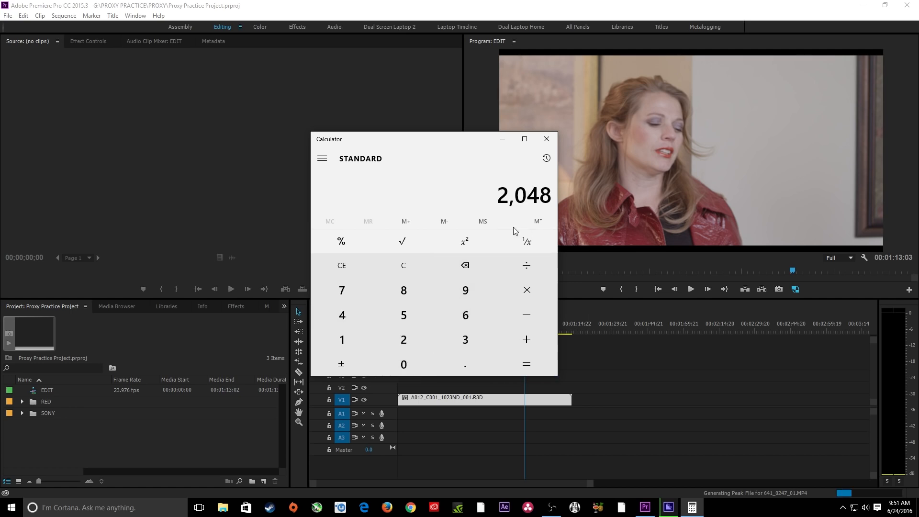
Halve the RED footage's 2160 pixel frame height and close the calculator.
{"action": "type", "text": "2160"}
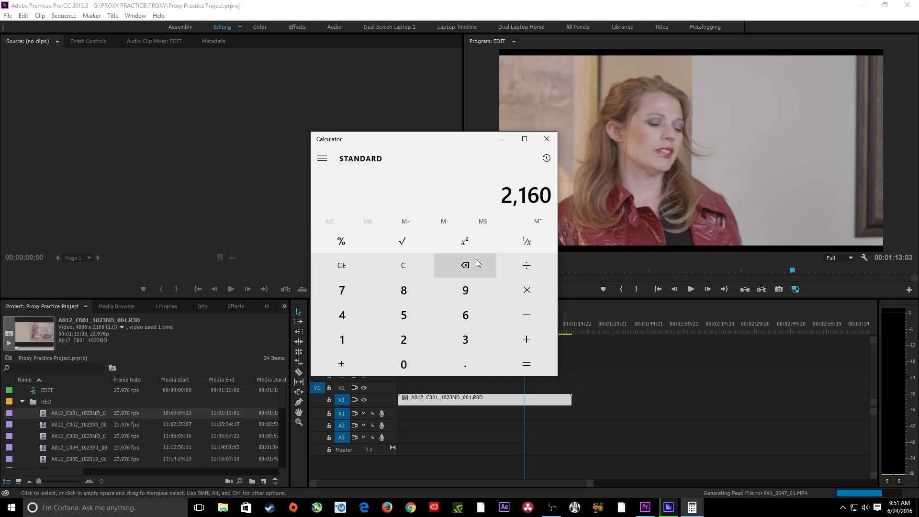
{"action": "type", "text": "/2"}
{"action": "key", "text": "Return"}
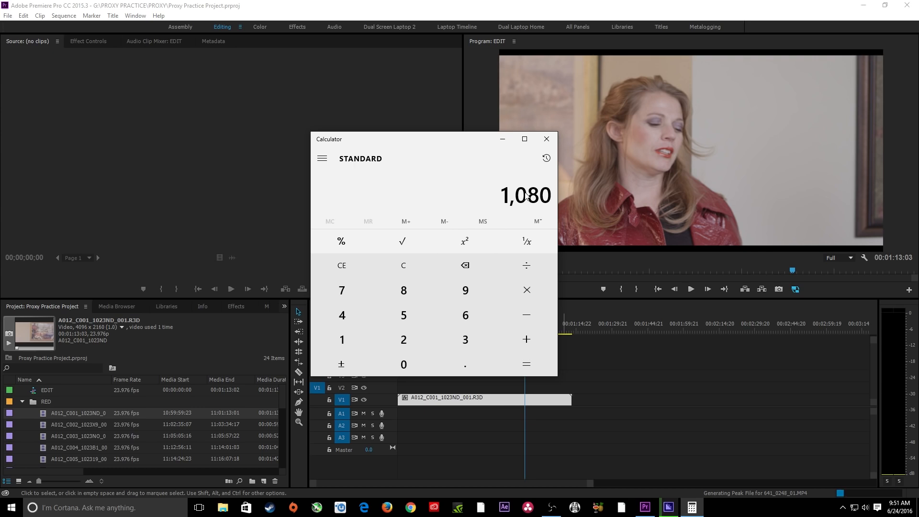
{"action": "left_click", "coordinate": [547, 139]}
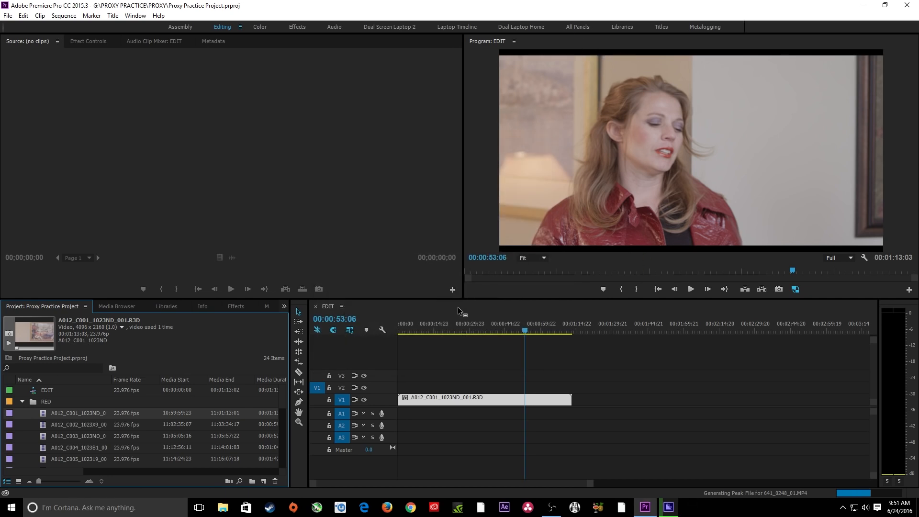
Play the EDIT sequence from about 00:00:53 with proxies on and toggle proxy viewing to compare the picture.
{"action": "left_click_drag", "start_coordinate": [507, 334], "coordinate": [524, 336]}
{"action": "key", "text": "space"}
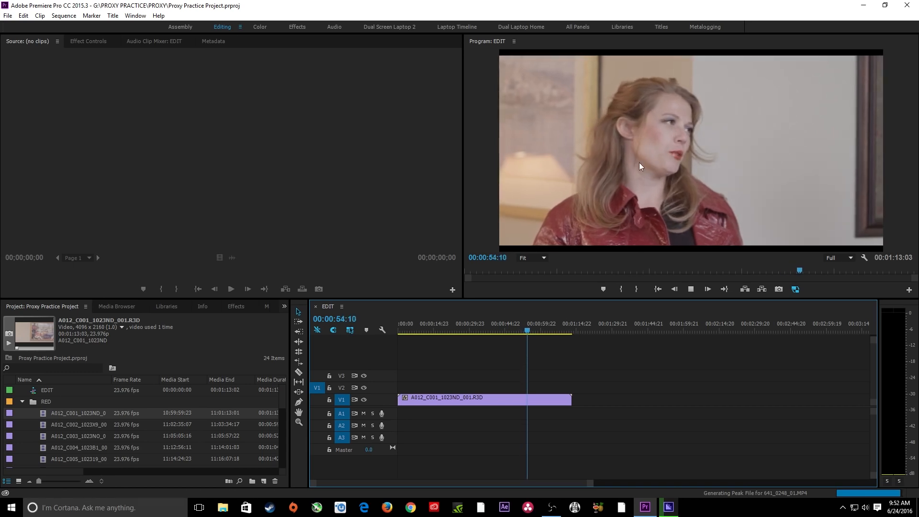
{"action": "left_click", "coordinate": [796, 290]}
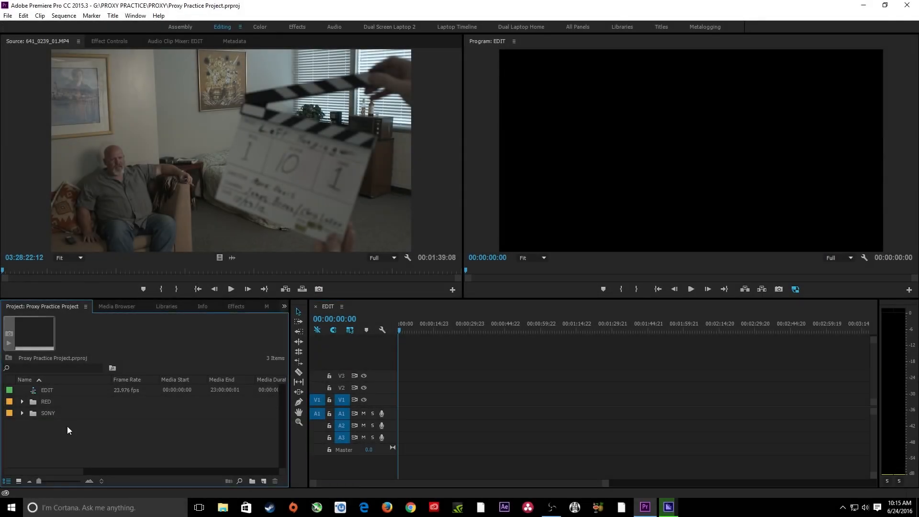
Enlarge the project view and expand the RED and SONY bins to check every clip's Proxy status.
{"action": "key", "text": "grave"}
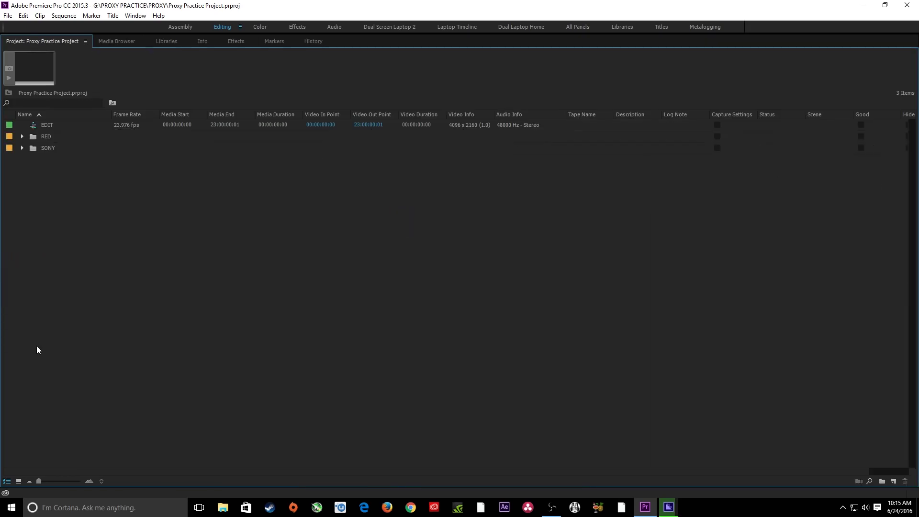
{"action": "left_click", "coordinate": [22, 137]}
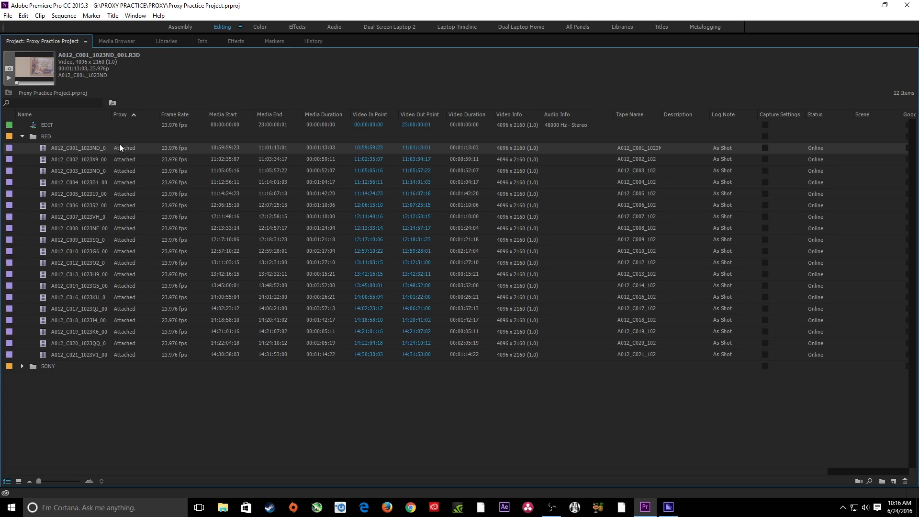
{"action": "left_click", "coordinate": [21, 367]}
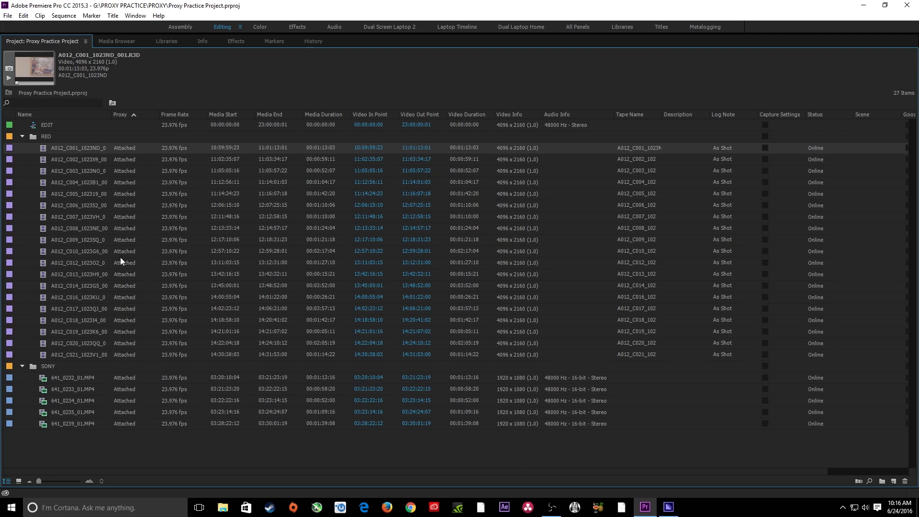
Close Adobe Media Encoder after checking its proxy queue, and save the Premiere Pro project.
{"action": "left_click", "coordinate": [669, 506]}
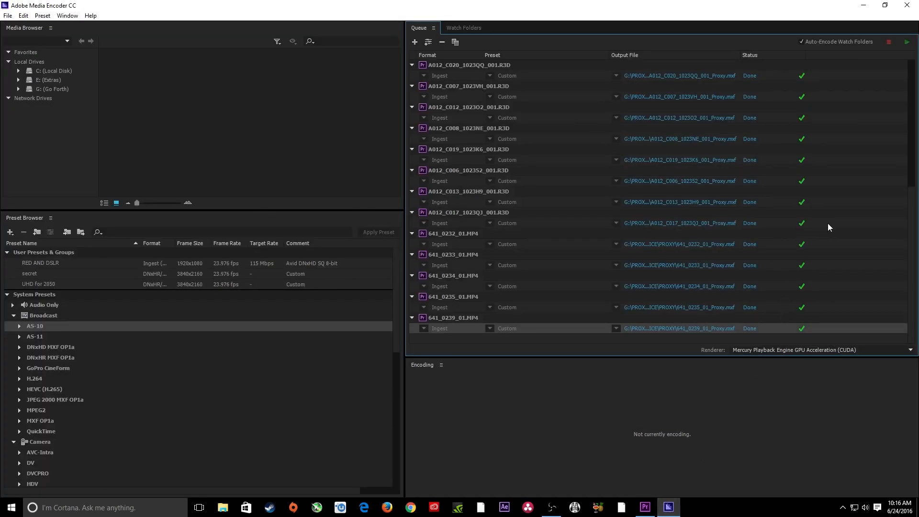
{"action": "left_click", "coordinate": [906, 5]}
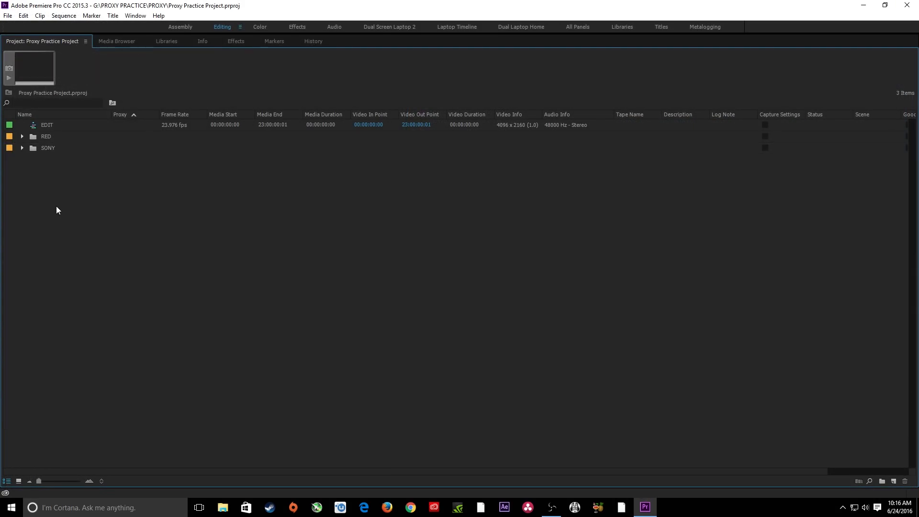
{"action": "key", "text": "ctrl+s"}
{"action": "key", "text": "grave"}
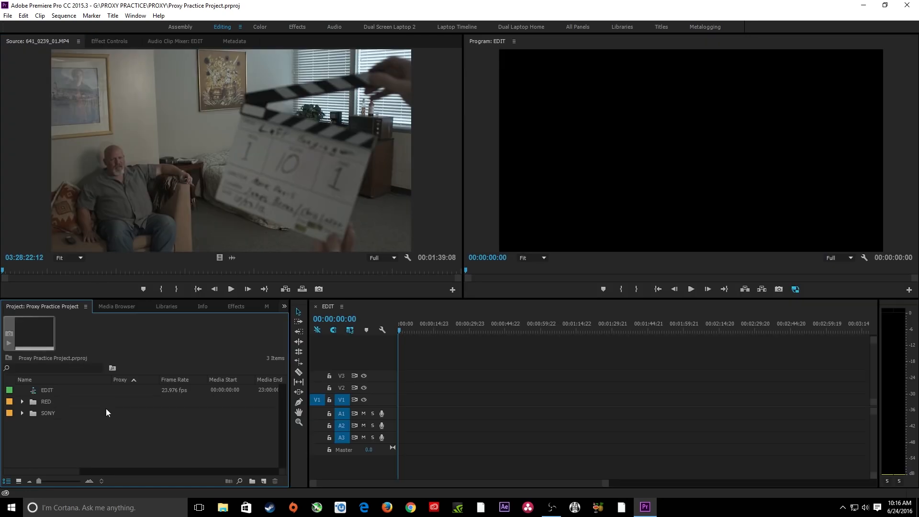
Mark about nine seconds of RED clip A012_C003_1023NO_001.R3D ending at 11:05:49:17 and place it at the start of the EDIT sequence.
{"action": "left_click", "coordinate": [22, 401]}
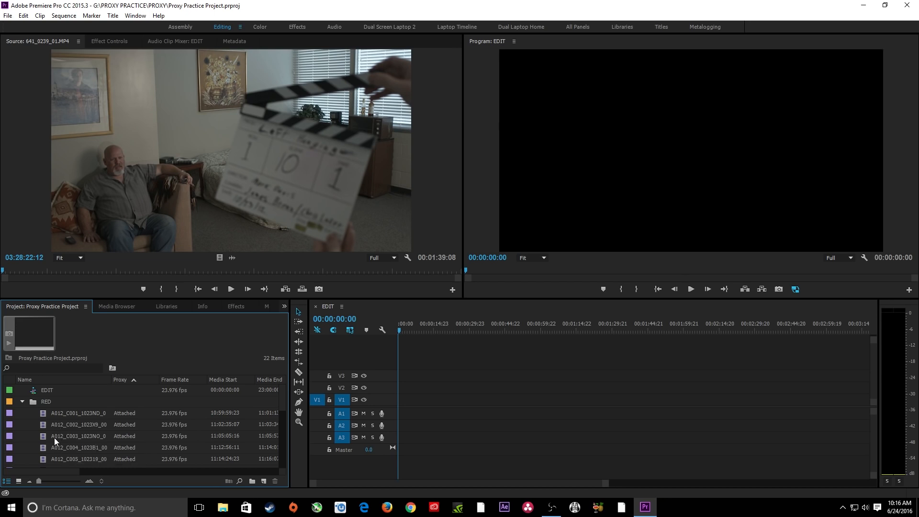
{"action": "left_click", "coordinate": [45, 436]}
{"action": "double_click", "coordinate": [45, 436]}
{"action": "left_click_drag", "start_coordinate": [59, 269], "coordinate": [262, 288]}
{"action": "key", "text": "i"}
{"action": "key", "text": "space"}
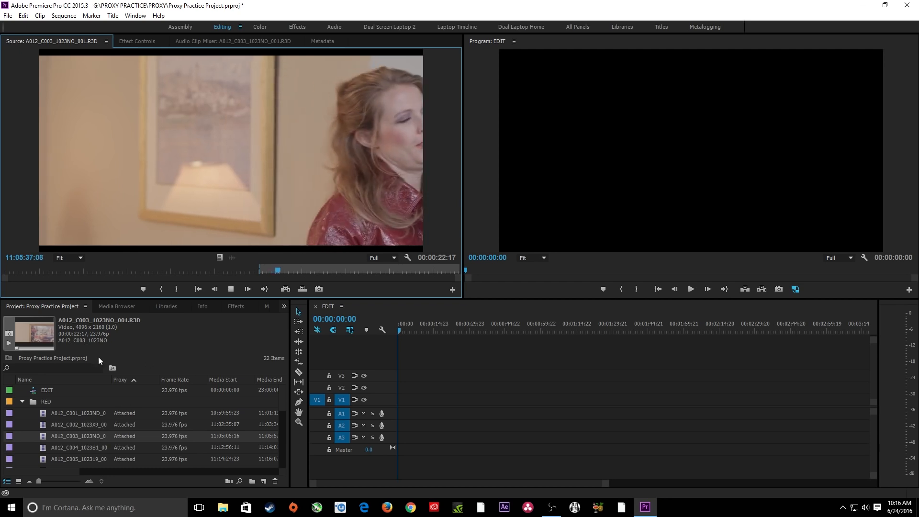
{"action": "left_click_drag", "start_coordinate": [271, 274], "coordinate": [386, 271]}
{"action": "key", "text": "i"}
{"action": "key", "text": "o"}
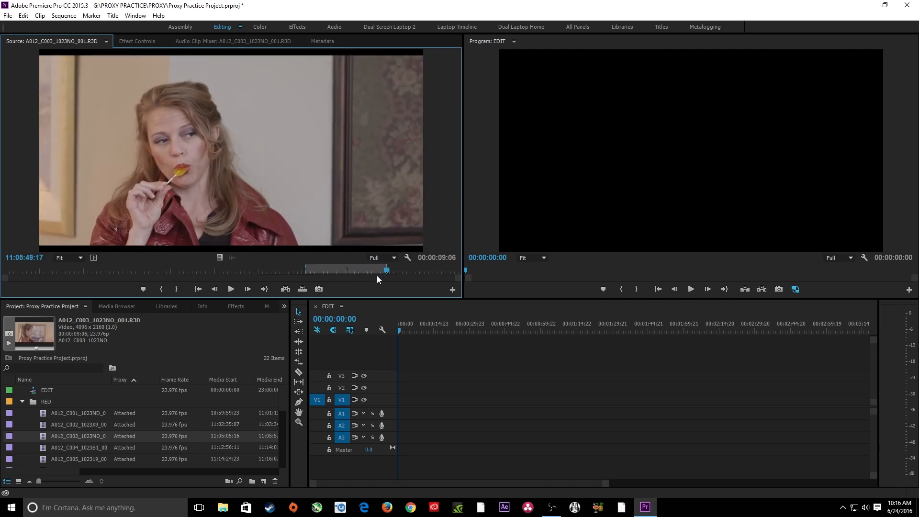
{"action": "key", "text": "."}
{"action": "left_click_drag", "start_coordinate": [419, 331], "coordinate": [406, 330]}
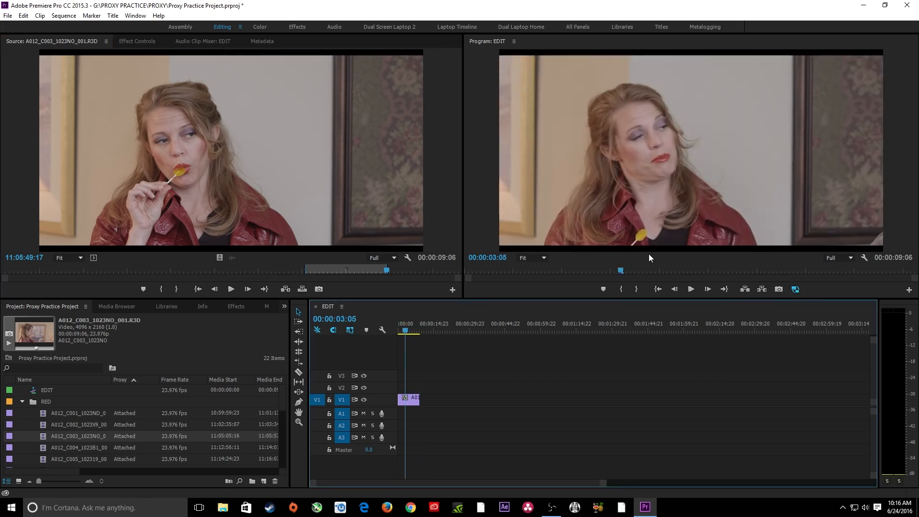
Mark about five seconds of SONY clip 641_0232_01.MP4 ending at 03:21:02:18 and insert it before the RED clip in the EDIT sequence.
{"action": "left_click", "coordinate": [22, 402]}
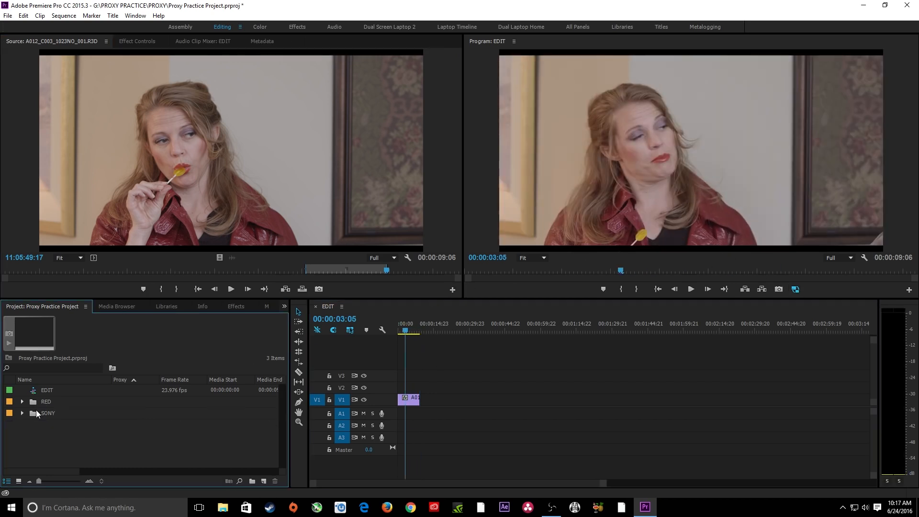
{"action": "left_click", "coordinate": [22, 413]}
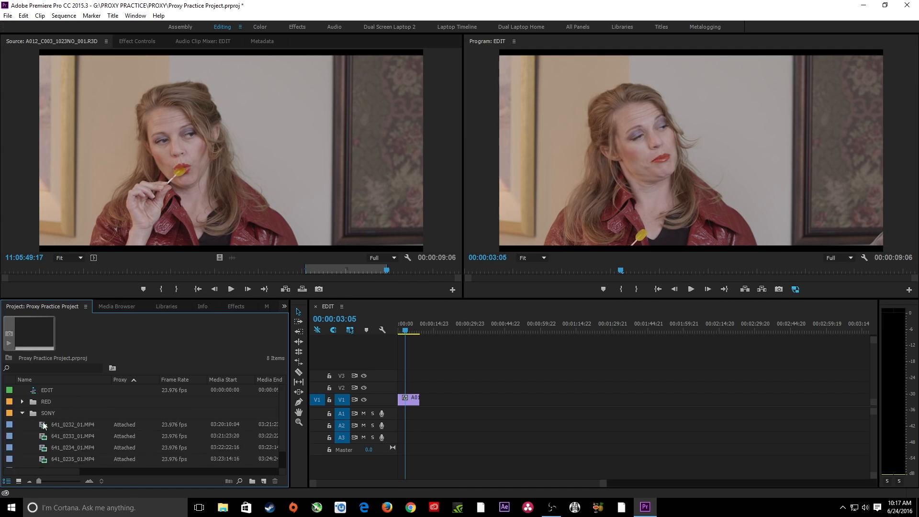
{"action": "left_click", "coordinate": [43, 425]}
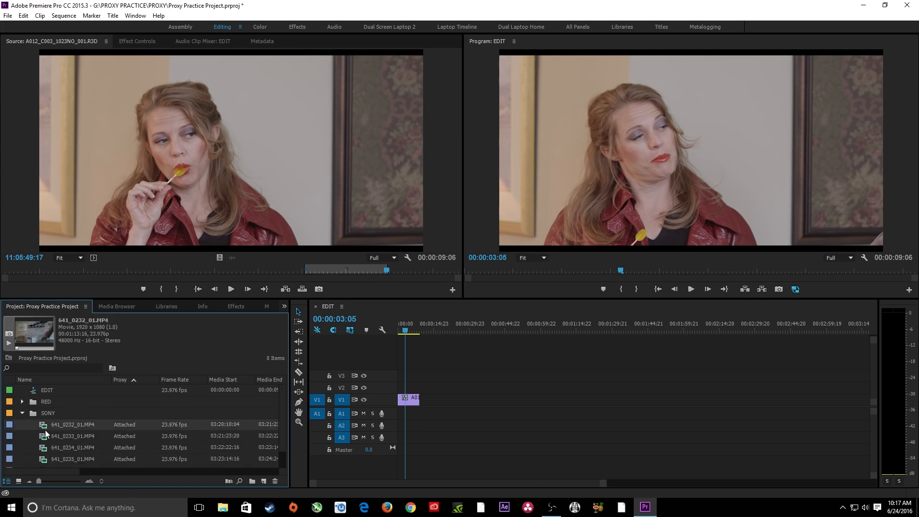
{"action": "double_click", "coordinate": [44, 425]}
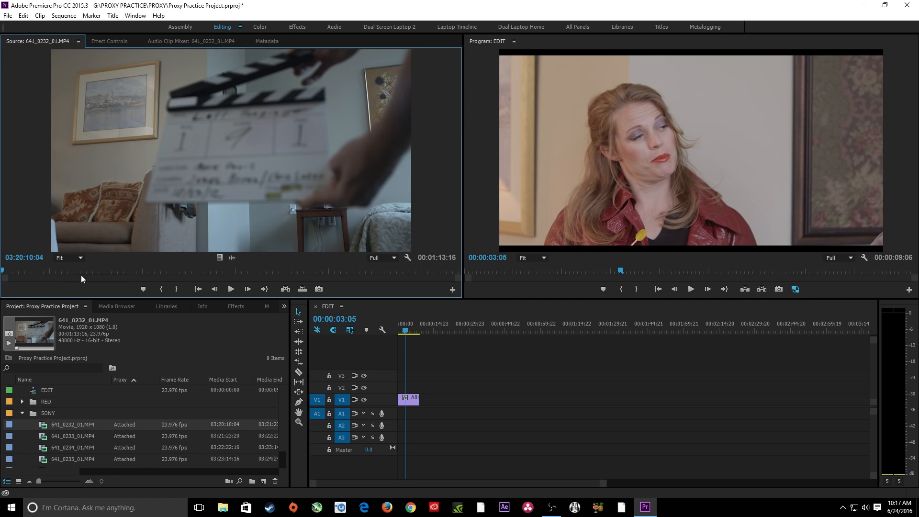
{"action": "left_click_drag", "start_coordinate": [104, 272], "coordinate": [296, 266]}
{"action": "key", "text": "i"}
{"action": "key", "text": "space"}
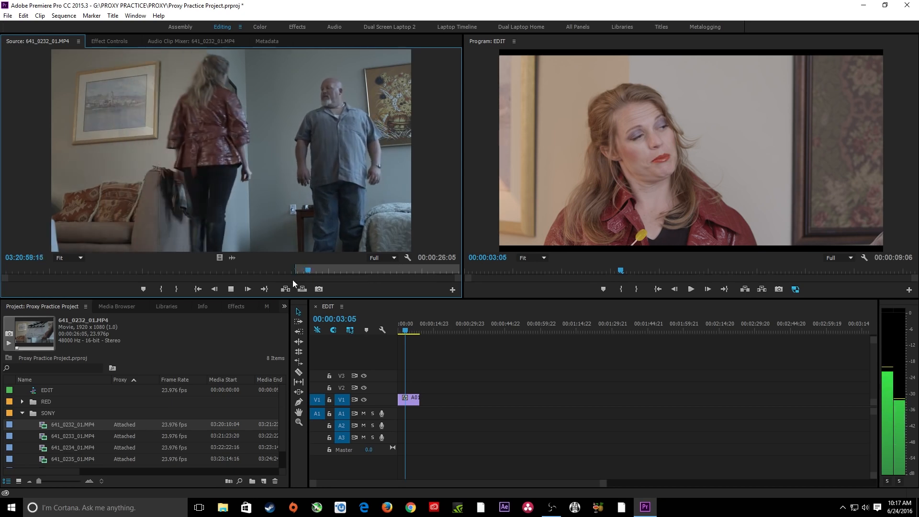
{"action": "key", "text": "space"}
{"action": "key", "text": "o"}
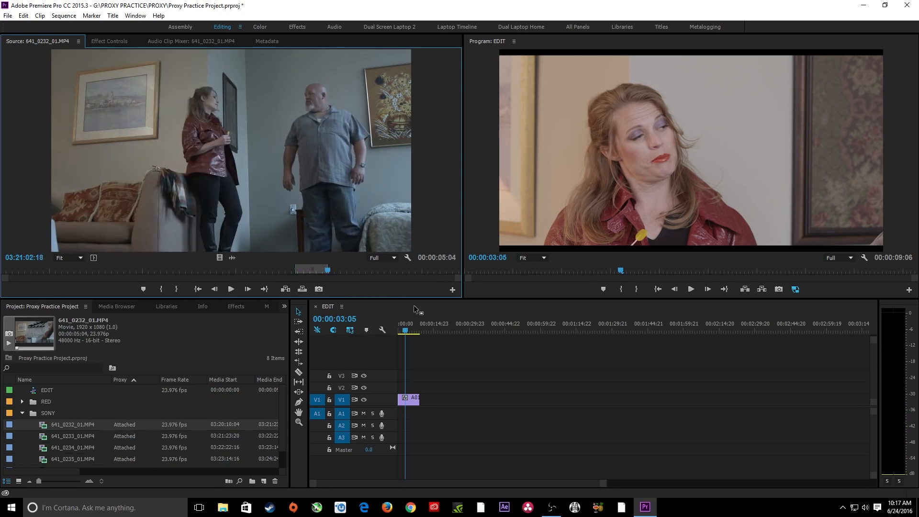
{"action": "left_click_drag", "start_coordinate": [415, 328], "coordinate": [384, 327]}
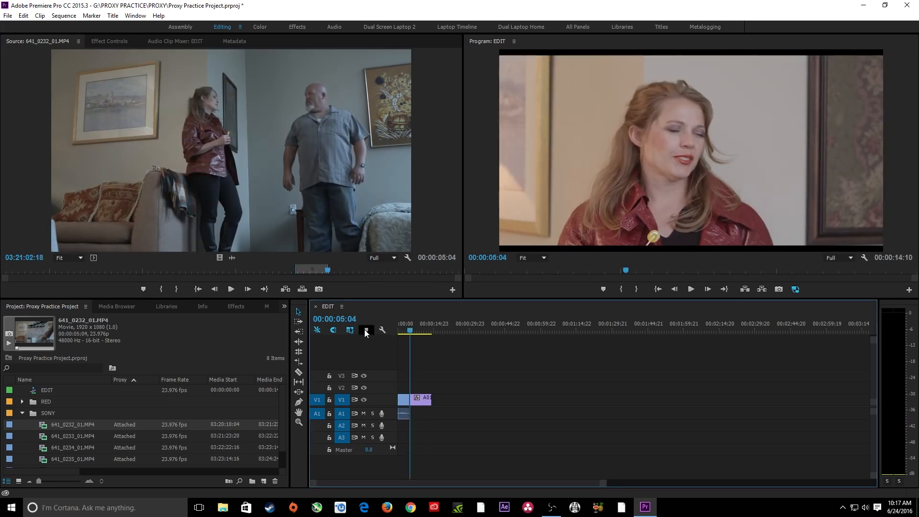
Delete the SONY clip's audio from track A1, keeping its video on V1.
{"action": "left_click", "coordinate": [405, 328]}
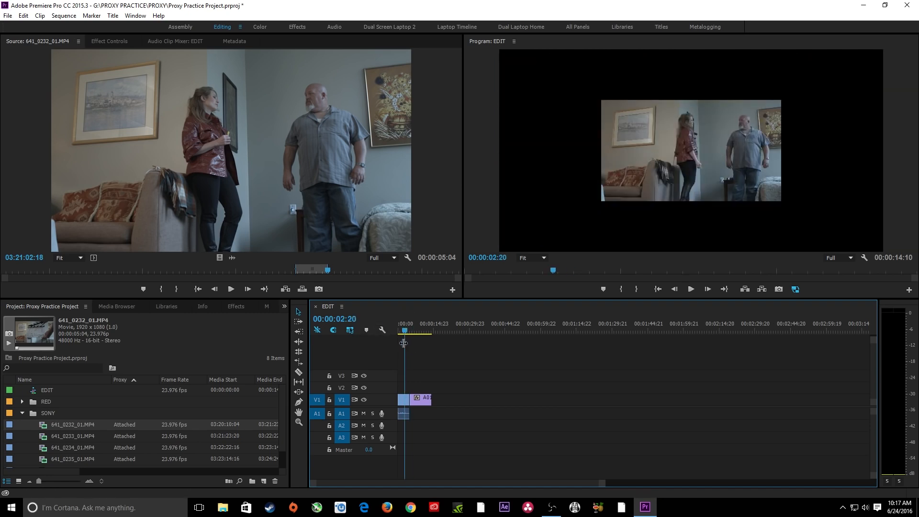
{"action": "key", "text": "="}
{"action": "key", "text": "="}
{"action": "left_click", "coordinate": [433, 414]}
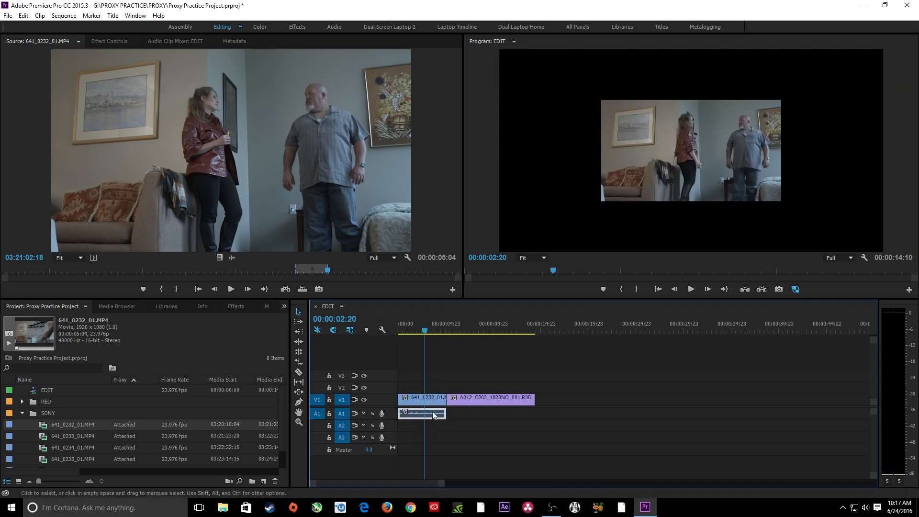
{"action": "key", "text": "Delete"}
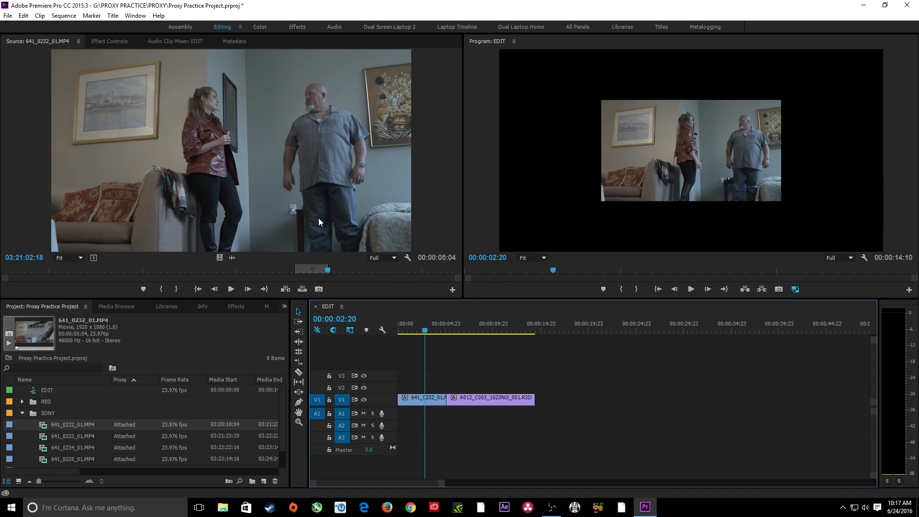
{"action": "left_click", "coordinate": [25, 18]}
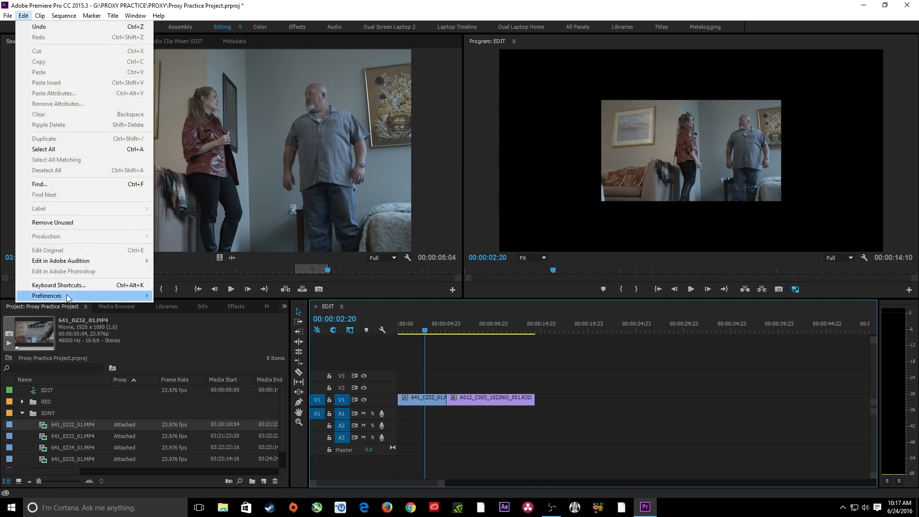
{"action": "mouse_move", "coordinate": [147, 298]}
{"action": "left_click", "coordinate": [180, 296]}
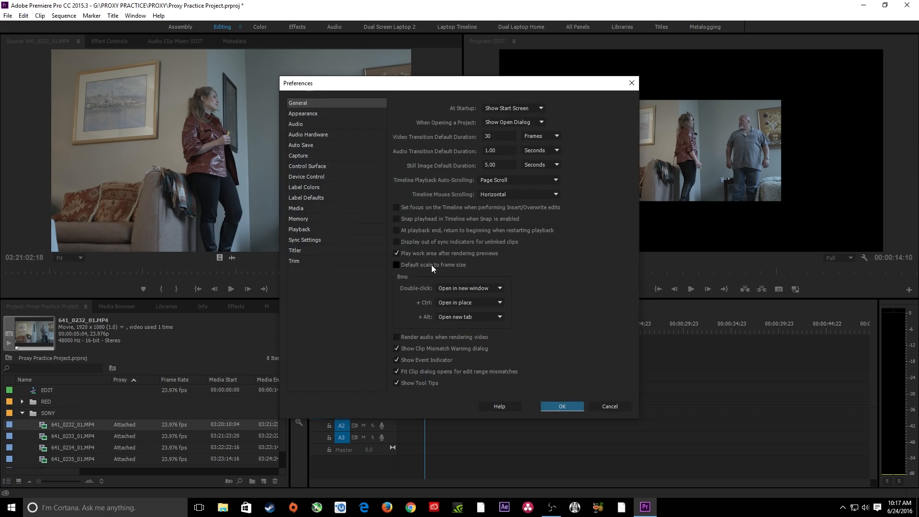
{"action": "left_click", "coordinate": [396, 265]}
{"action": "left_click", "coordinate": [601, 406]}
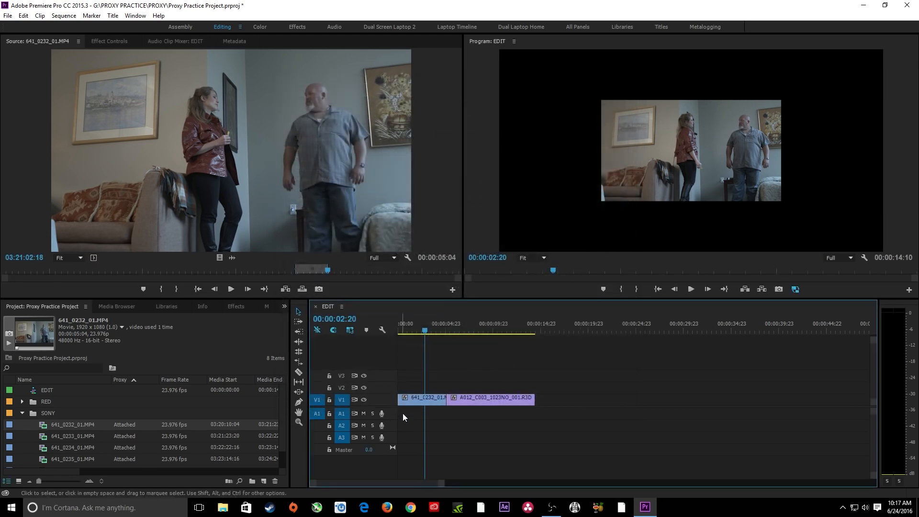
Set the SONY clip on V1 to the sequence's frame size and check its framing at about 00:00:03:18.
{"action": "right_click", "coordinate": [419, 401]}
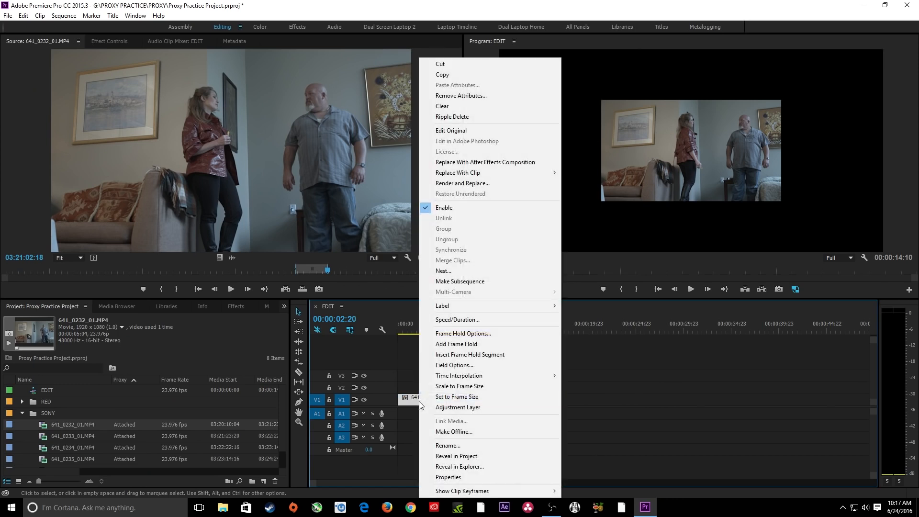
{"action": "left_click", "coordinate": [462, 396]}
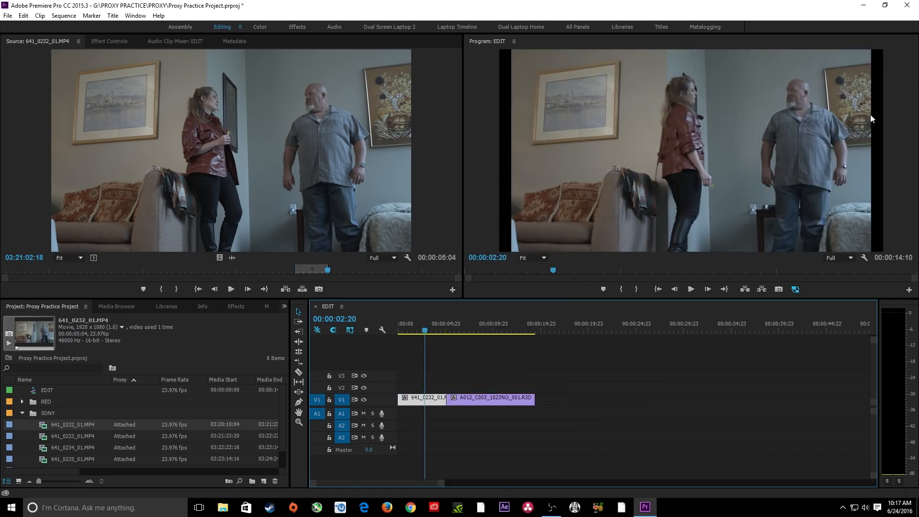
{"action": "left_click_drag", "start_coordinate": [425, 330], "coordinate": [433, 329]}
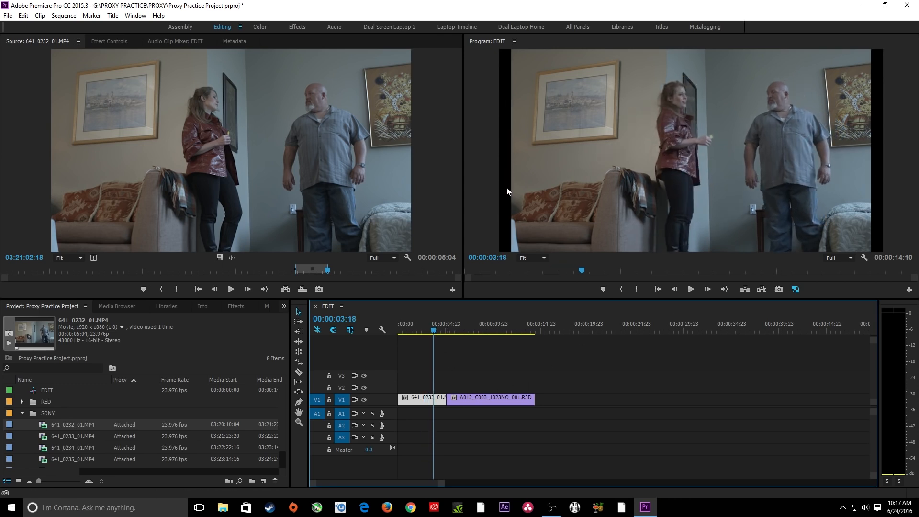
Play the EDIT sequence from the SONY clip into the RED clip with proxies on, pausing to inspect the picture.
{"action": "left_click", "coordinate": [875, 134]}
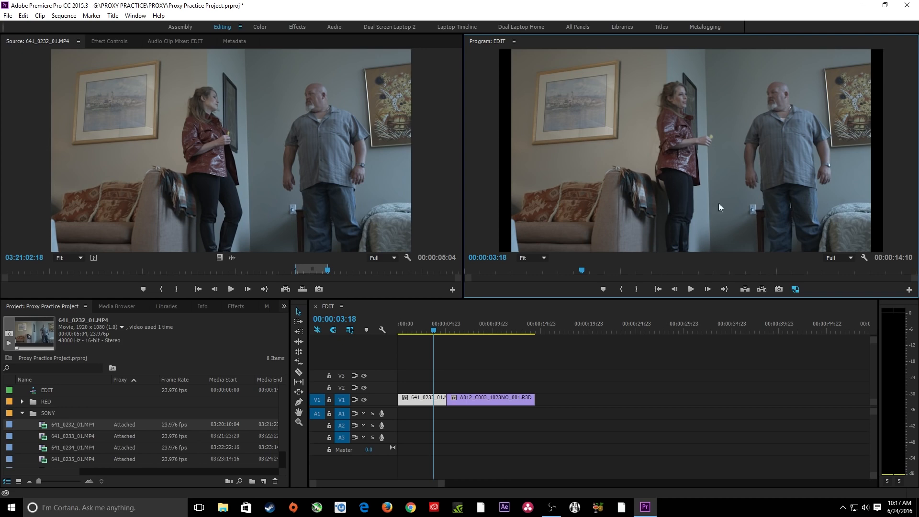
{"action": "key", "text": "space"}
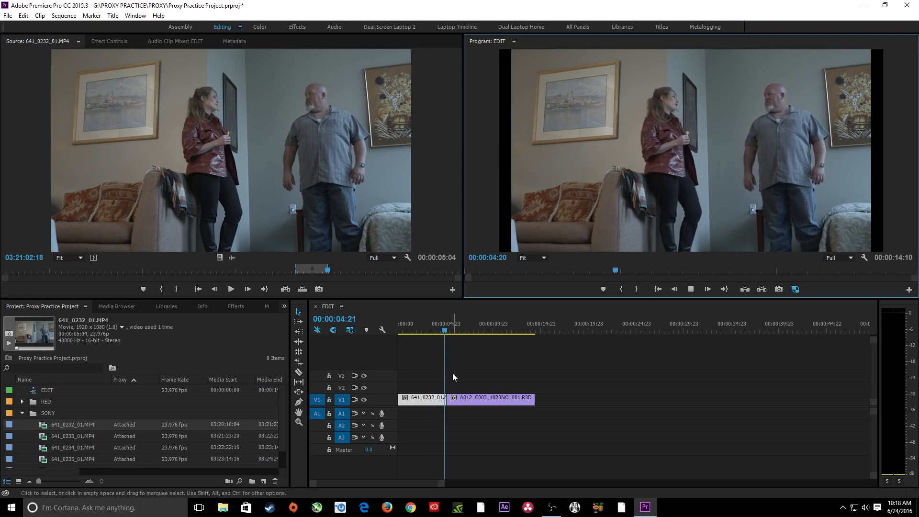
{"action": "key", "text": "space"}
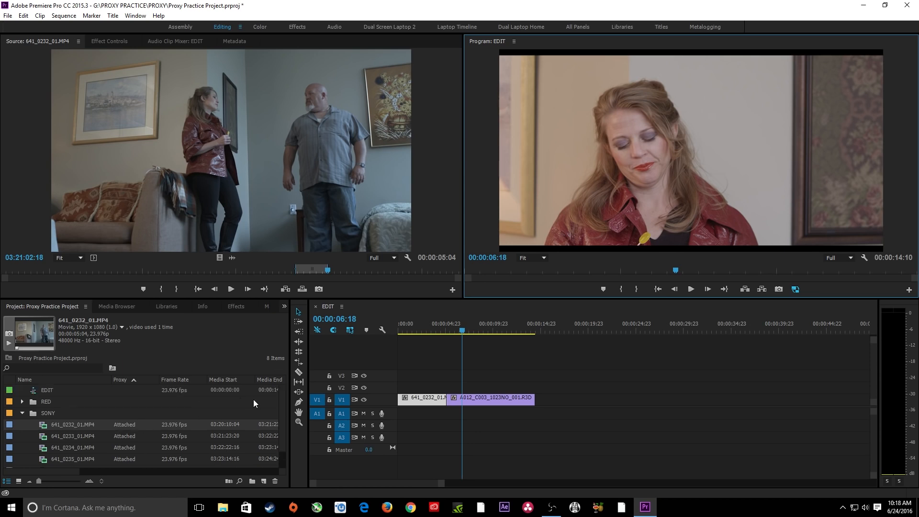
{"action": "key", "text": "space"}
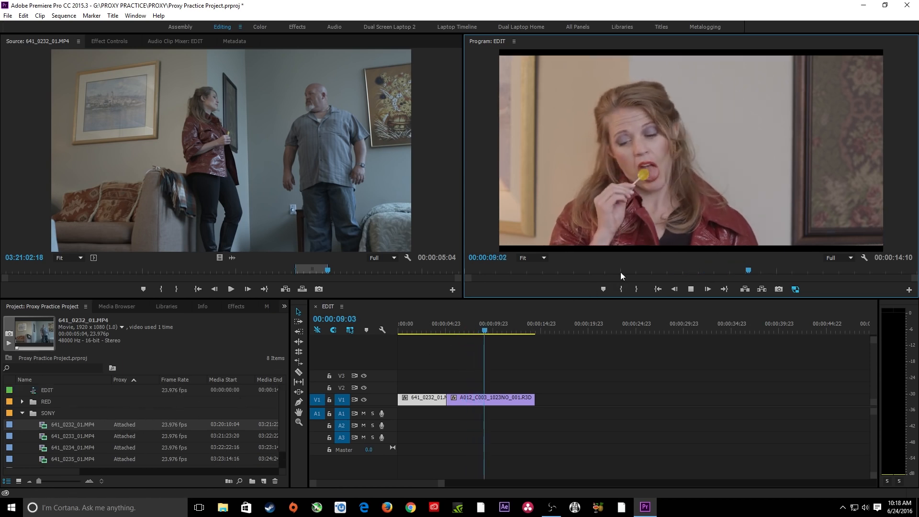
{"action": "key", "text": "space"}
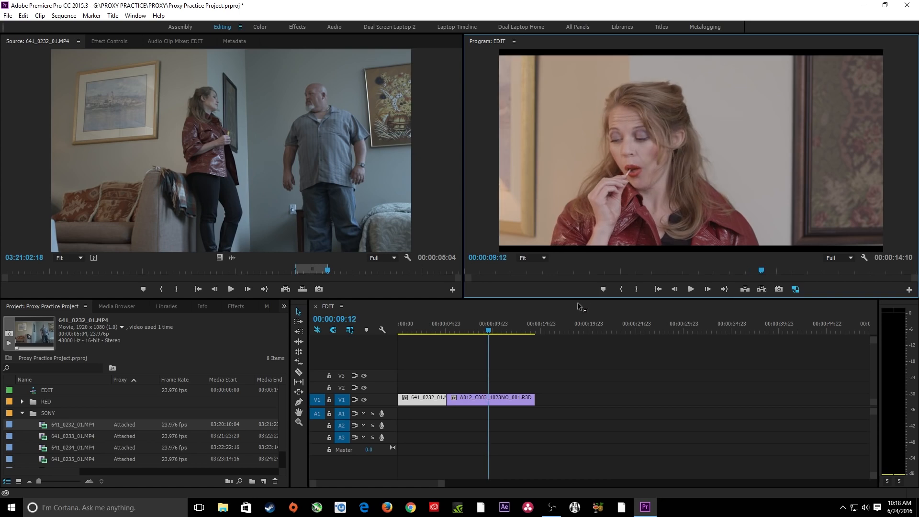
Turn off proxy viewing and compare the full-resolution framing of the SONY and RED clips in the EDIT sequence.
{"action": "left_click", "coordinate": [793, 289]}
{"action": "left_click", "coordinate": [436, 330]}
{"action": "left_click_drag", "start_coordinate": [436, 328], "coordinate": [433, 328]}
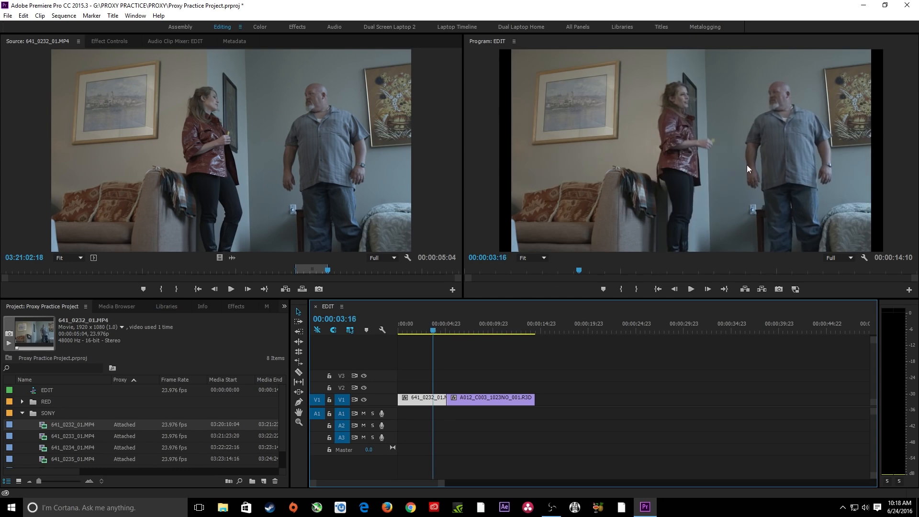
{"action": "left_click", "coordinate": [487, 327]}
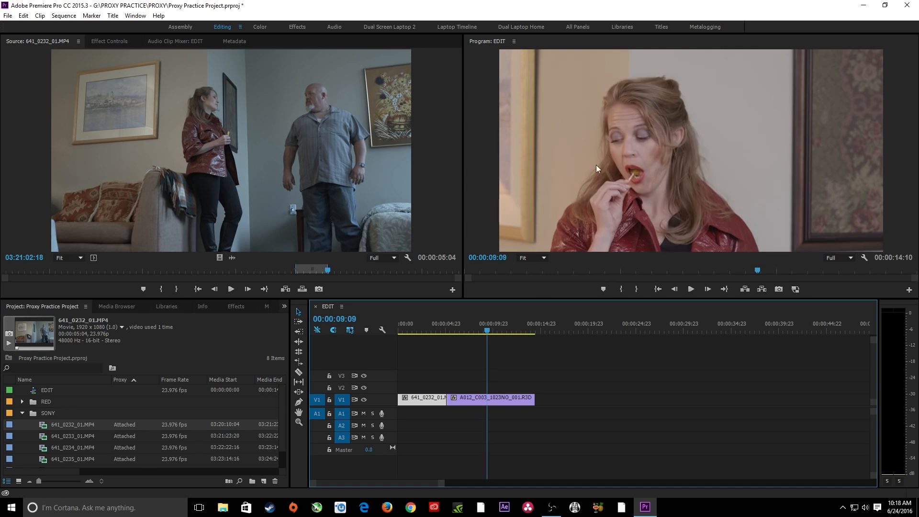
{"action": "left_click_drag", "start_coordinate": [467, 325], "coordinate": [431, 334]}
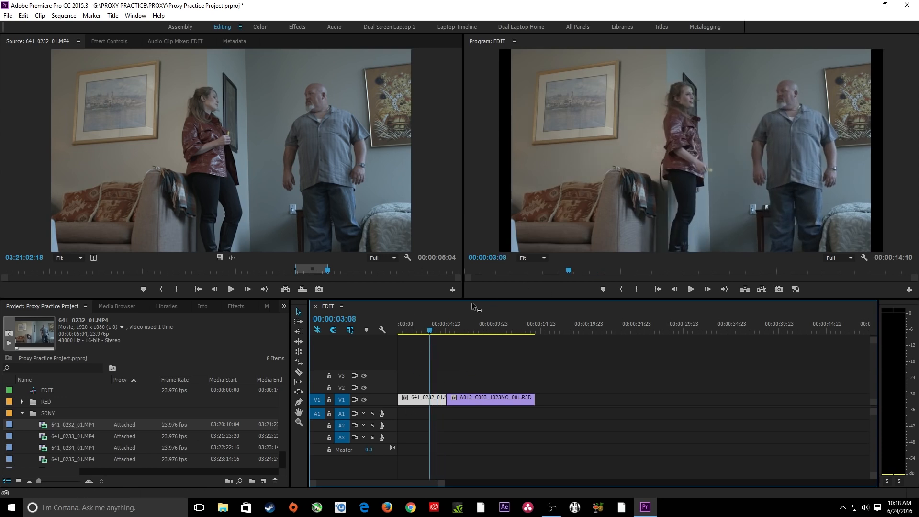
{"action": "left_click", "coordinate": [585, 192]}
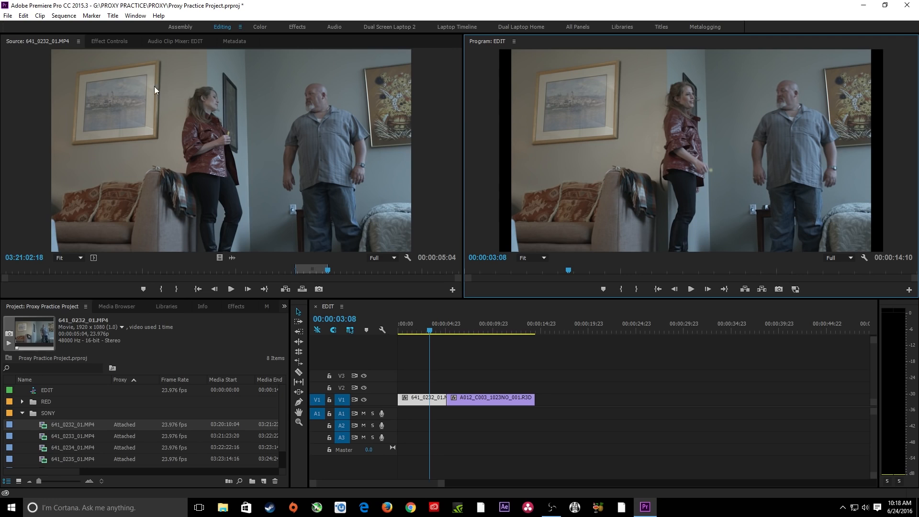
Set the SONY clip's Motion scale to 107, trying 105 first, so that it fills the frame width.
{"action": "left_click", "coordinate": [113, 43]}
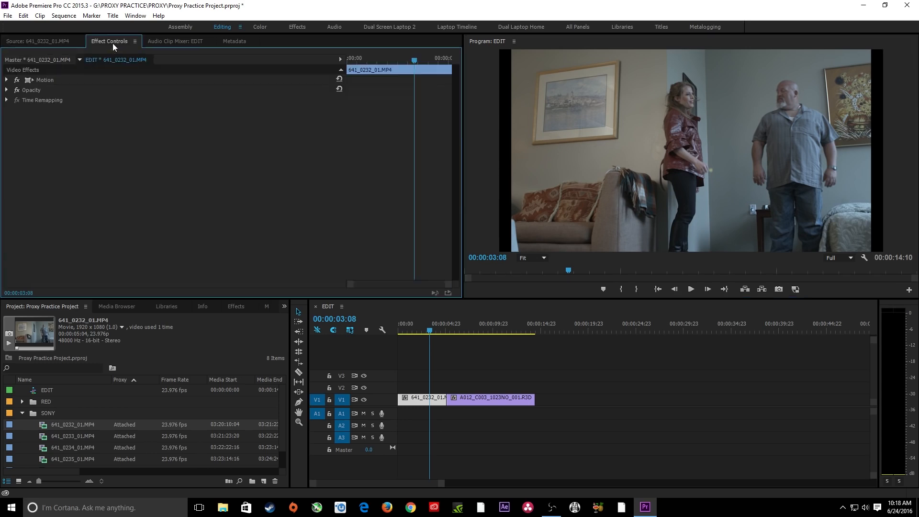
{"action": "left_click", "coordinate": [7, 80]}
{"action": "left_click", "coordinate": [182, 100]}
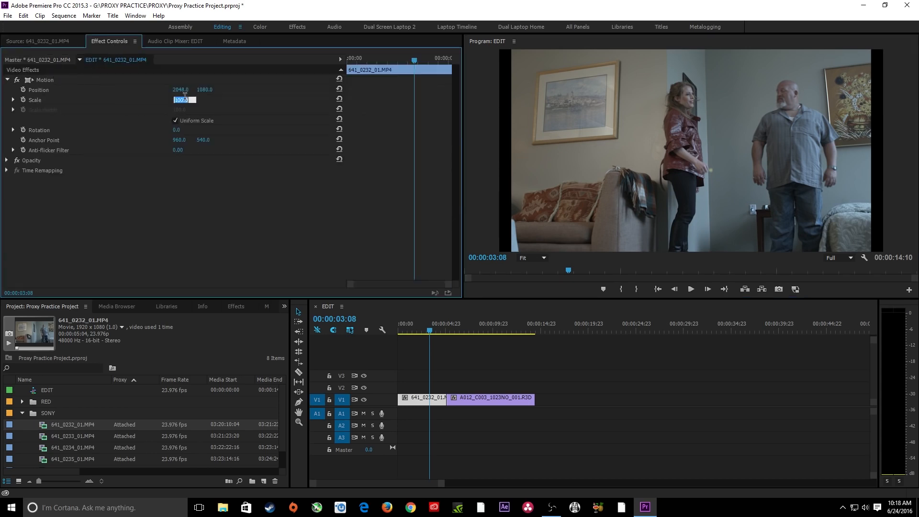
{"action": "type", "text": "105"}
{"action": "key", "text": "Return"}
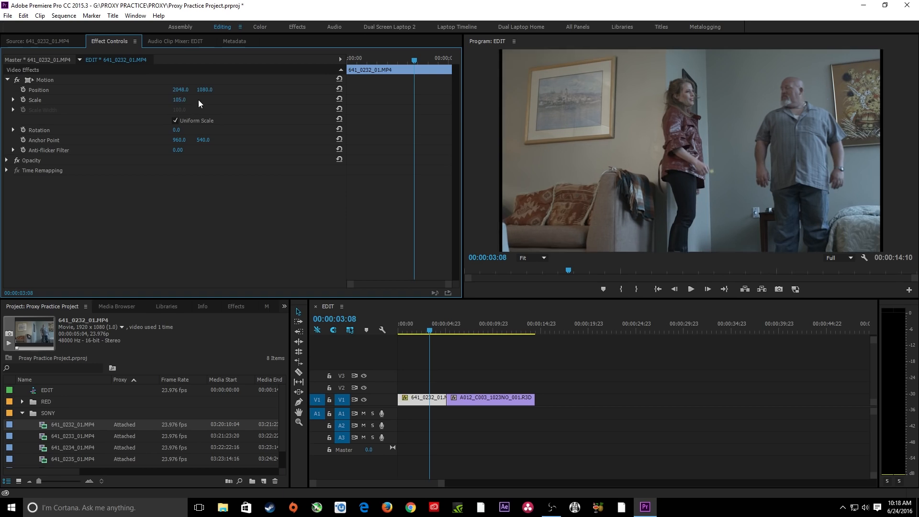
{"action": "left_click", "coordinate": [185, 97]}
{"action": "type", "text": "107"}
{"action": "key", "text": "Return"}
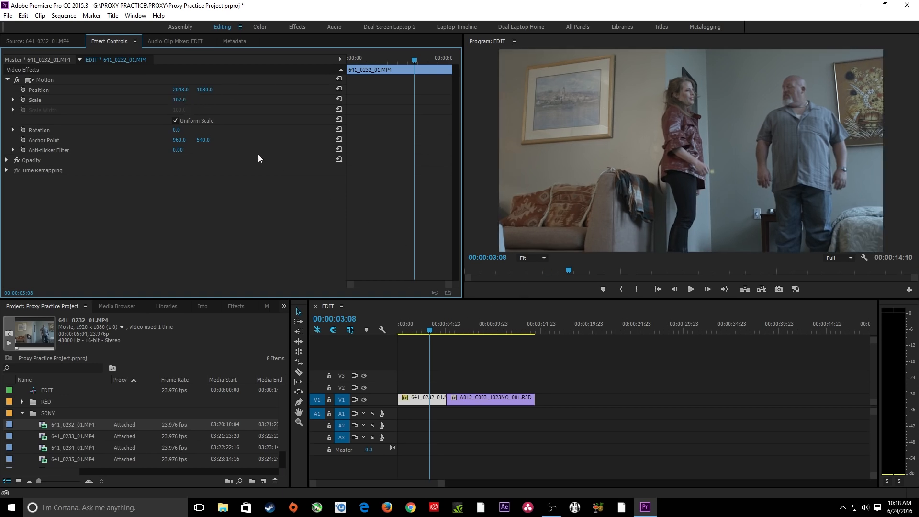
Set the SONY clip's vertical position to 1152 and play the sequence into the RED clip to check the framing.
{"action": "left_click_drag", "start_coordinate": [205, 89], "coordinate": [239, 90]}
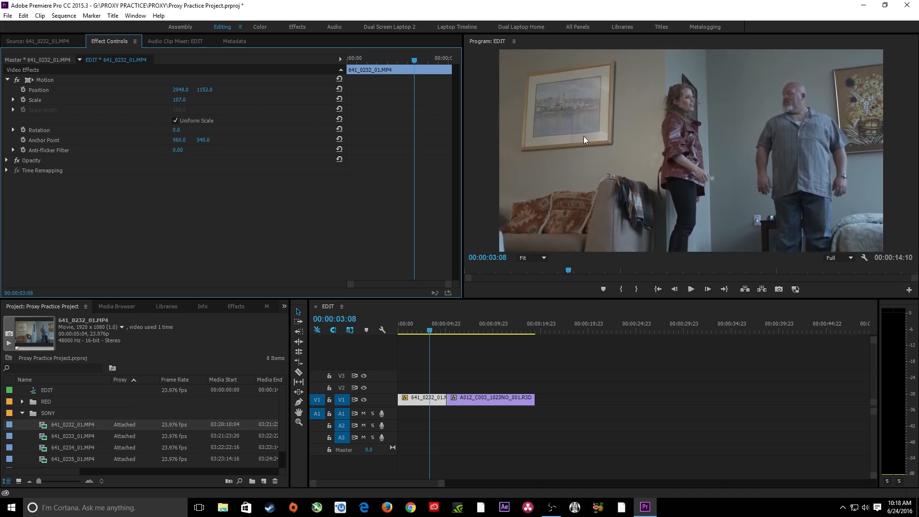
{"action": "key", "text": "space"}
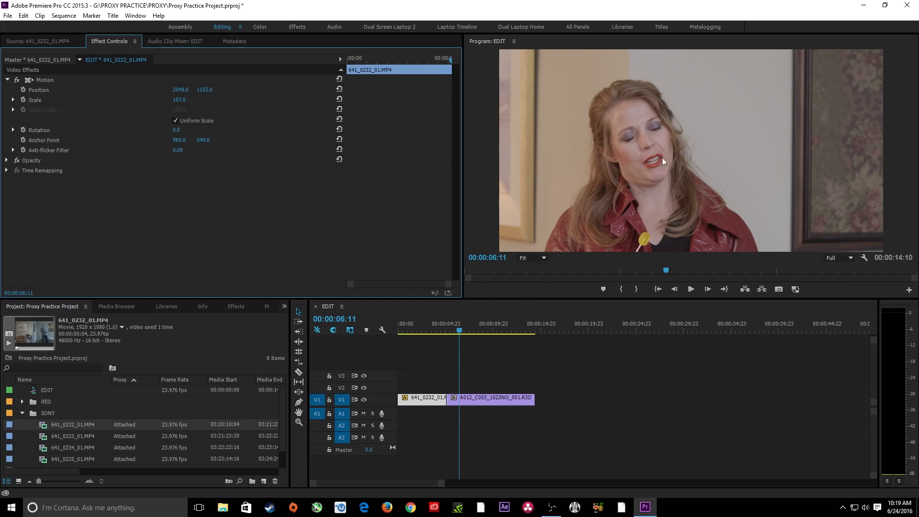
Switch to the Color workspace and show only the RGB parade in Lumetri Scopes for the SONY clip.
{"action": "left_click", "coordinate": [438, 330]}
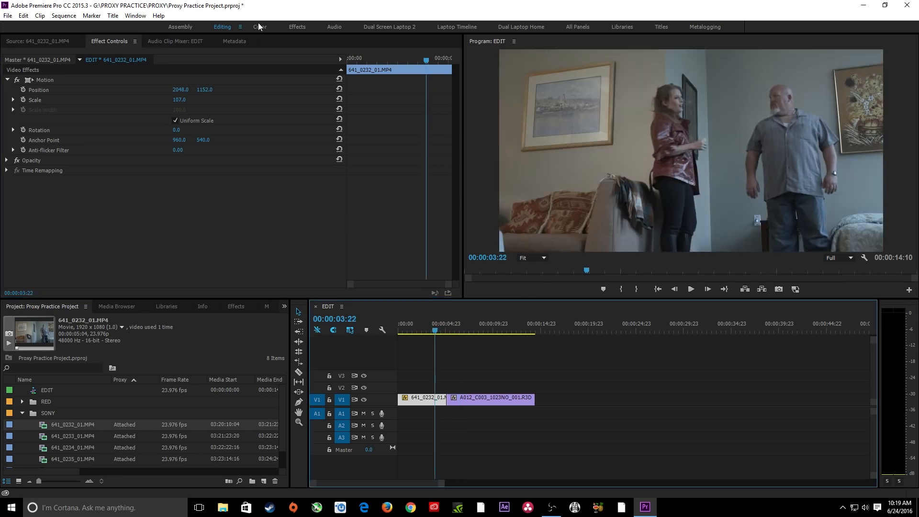
{"action": "left_click", "coordinate": [260, 27]}
{"action": "left_click", "coordinate": [120, 43]}
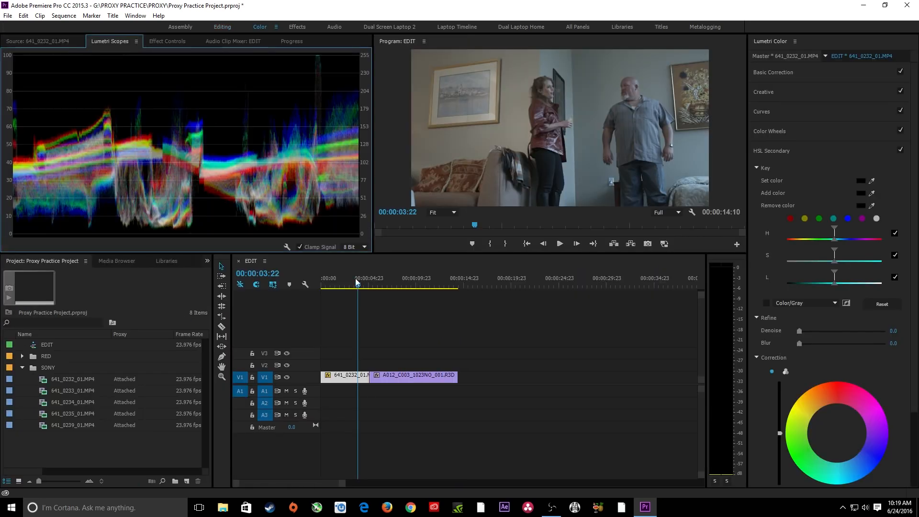
{"action": "right_click", "coordinate": [282, 164]}
{"action": "left_click", "coordinate": [314, 201]}
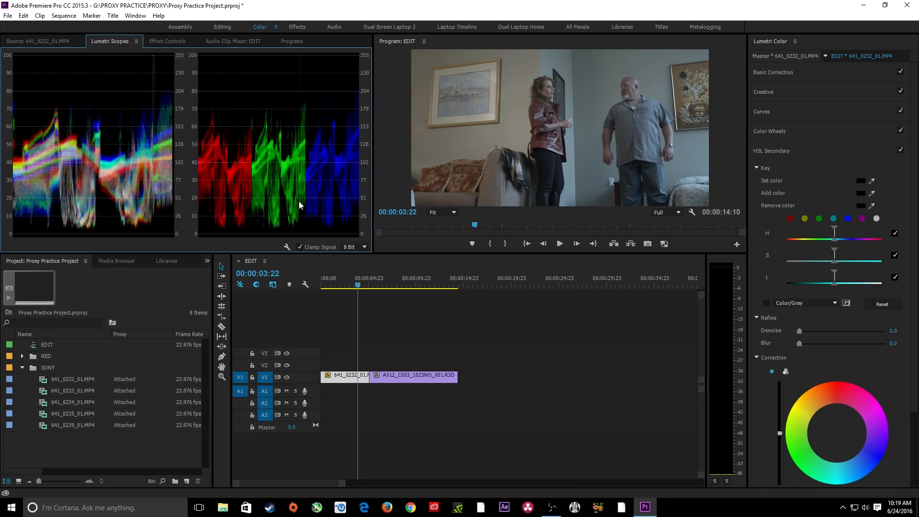
{"action": "right_click", "coordinate": [152, 150]}
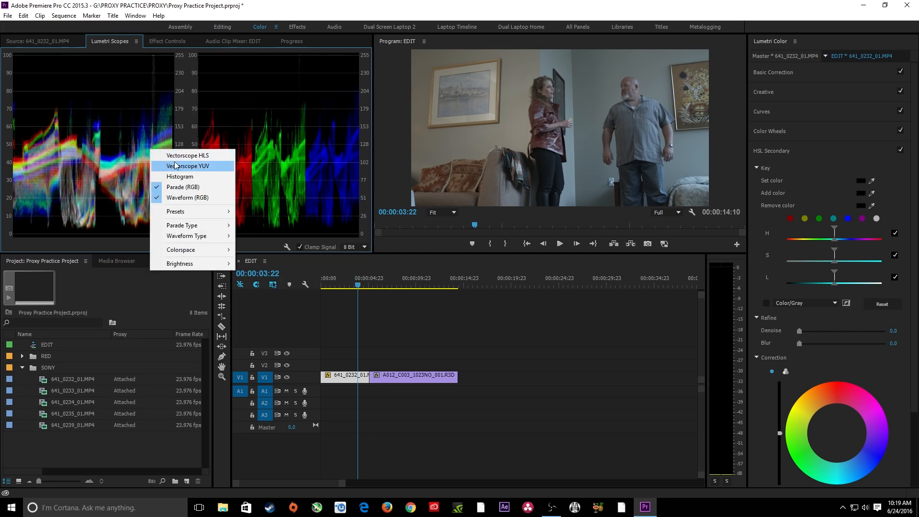
{"action": "left_click", "coordinate": [189, 198]}
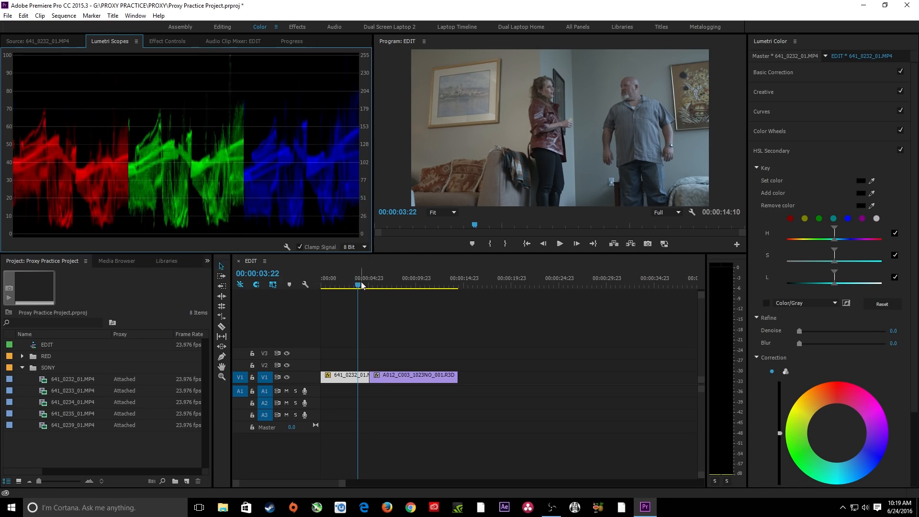
Cool the RED clip's white balance to a temperature of about -17 and slightly lower the highlight end of its red curve.
{"action": "left_click_drag", "start_coordinate": [367, 286], "coordinate": [388, 285]}
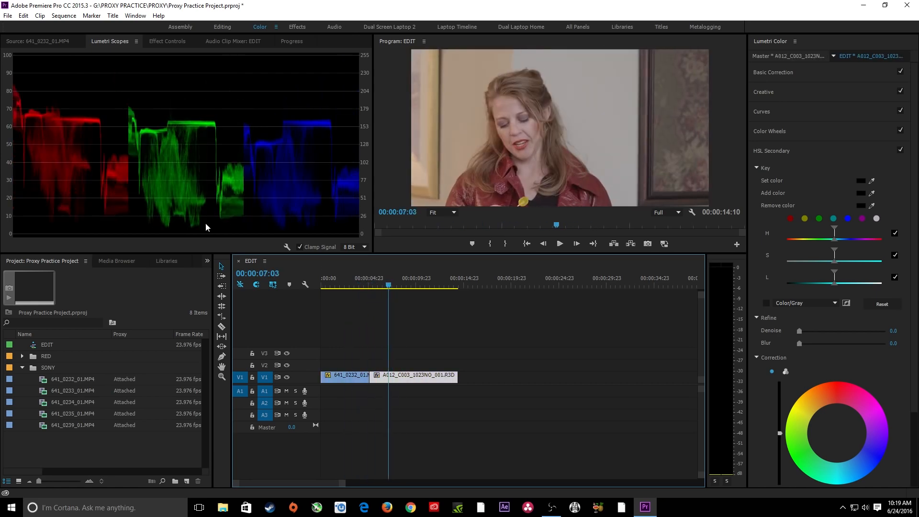
{"action": "left_click", "coordinate": [803, 71]}
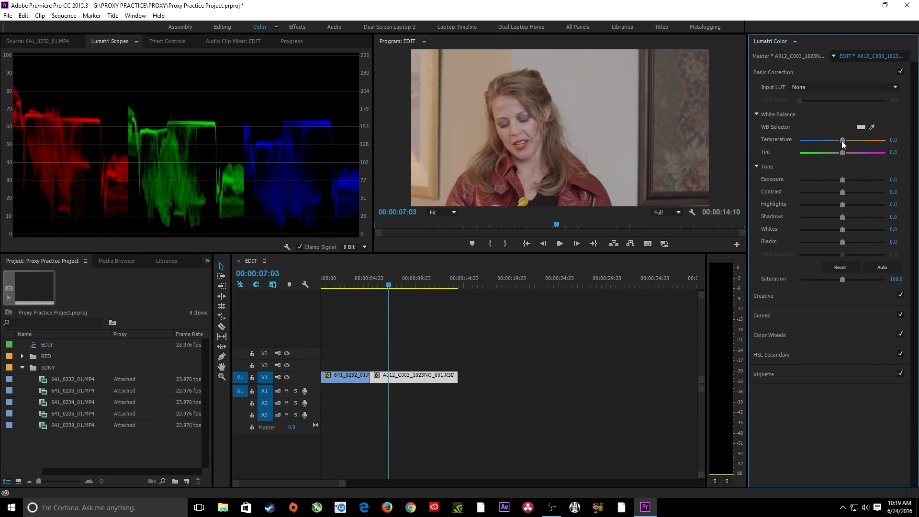
{"action": "left_click_drag", "start_coordinate": [842, 141], "coordinate": [835, 141]}
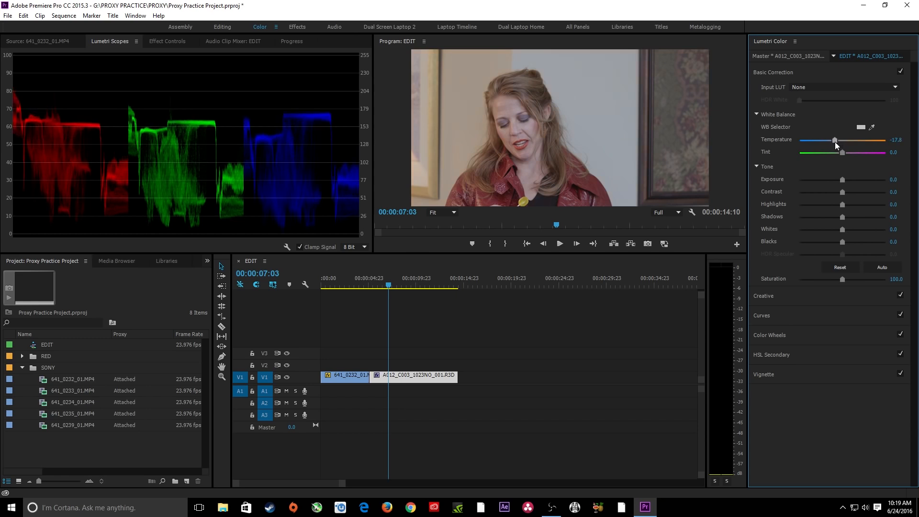
{"action": "left_click", "coordinate": [812, 315]}
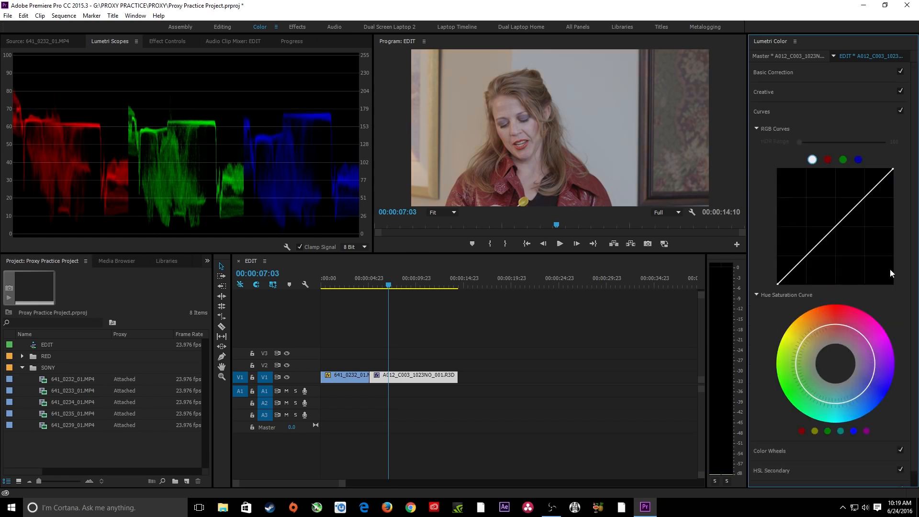
{"action": "left_click", "coordinate": [828, 160]}
{"action": "left_click_drag", "start_coordinate": [893, 169], "coordinate": [893, 176]}
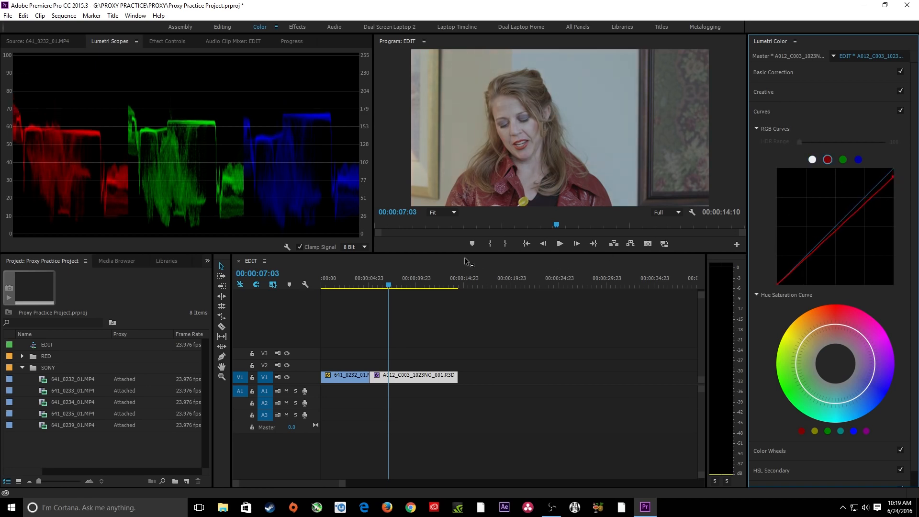
Slightly lower the highlight end of the SONY clip's blue curve.
{"action": "left_click_drag", "start_coordinate": [400, 285], "coordinate": [357, 281]}
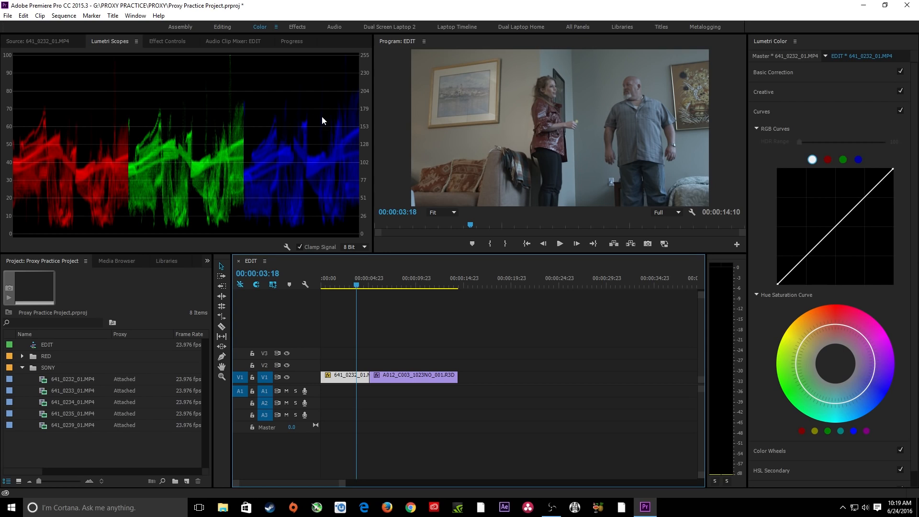
{"action": "left_click", "coordinate": [858, 159]}
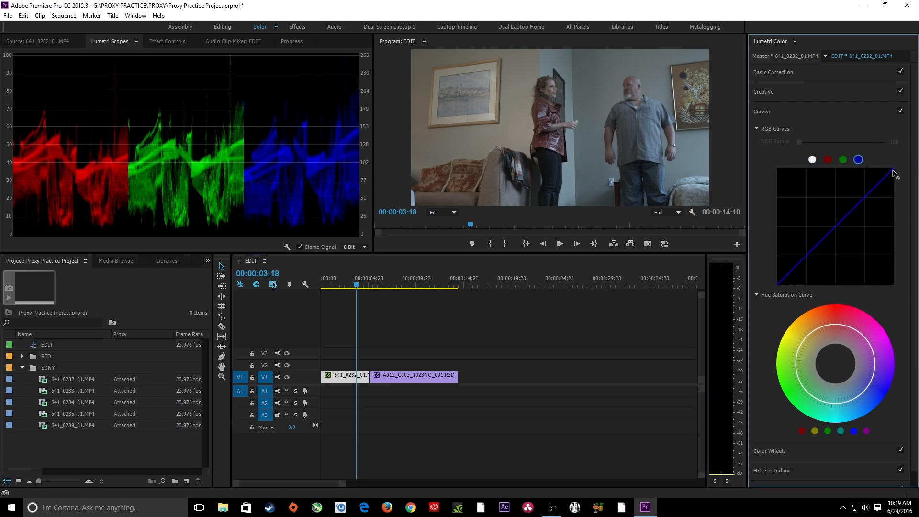
{"action": "left_click_drag", "start_coordinate": [894, 174], "coordinate": [894, 178]}
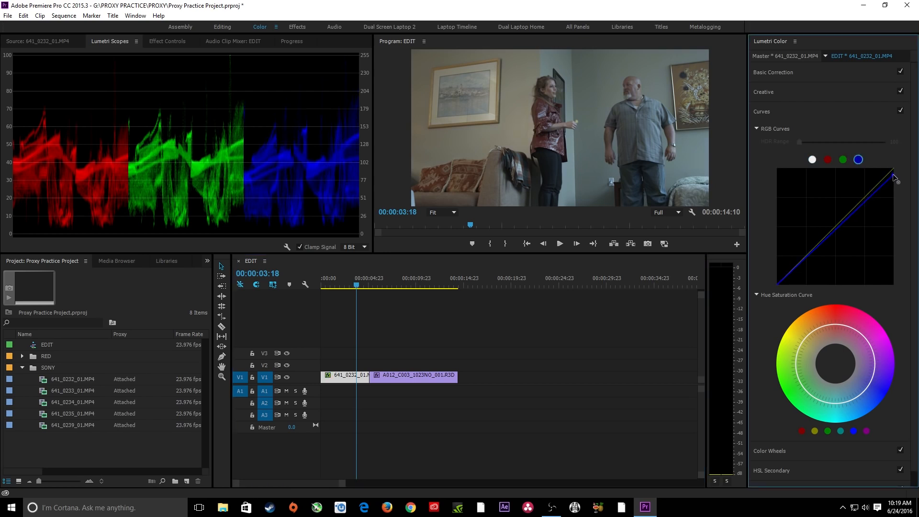
Pull the highlight end of the RED clip's red curve down a little further.
{"action": "mouse_move", "coordinate": [361, 285]}
{"action": "left_mouse_down"}
{"action": "mouse_move", "coordinate": [382, 284]}
{"action": "mouse_move", "coordinate": [353, 283]}
{"action": "mouse_move", "coordinate": [378, 288]}
{"action": "left_mouse_up"}
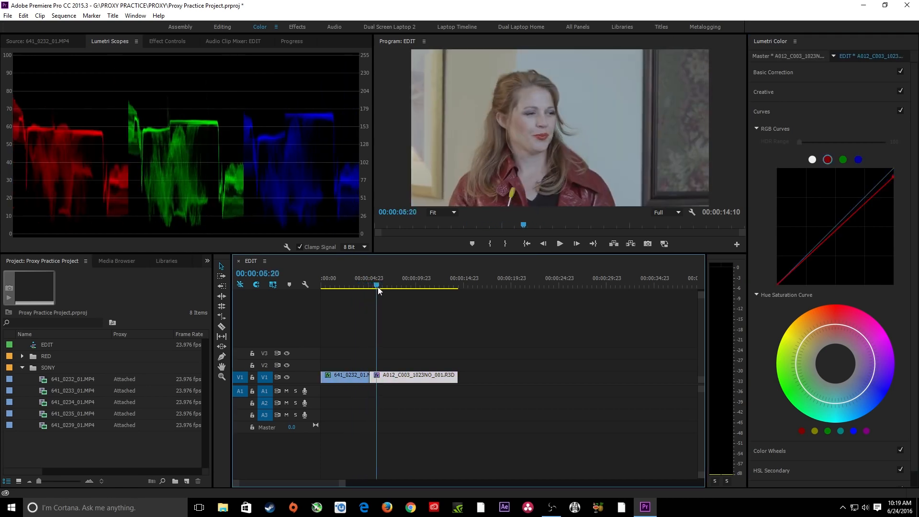
{"action": "left_click", "coordinate": [893, 180]}
{"action": "left_click_drag", "start_coordinate": [893, 180], "coordinate": [895, 182]}
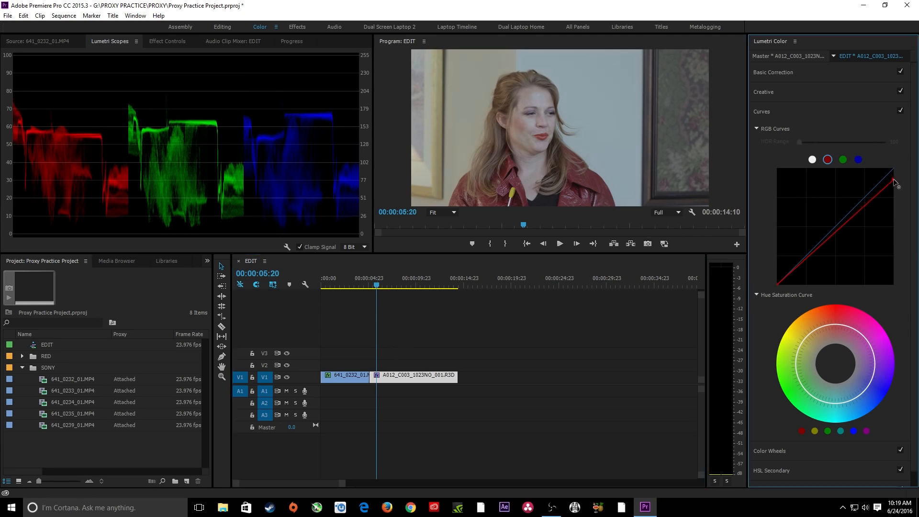
Raise the SONY clip's exposure to 0.2 in the Basic Correction settings.
{"action": "left_click_drag", "start_coordinate": [378, 285], "coordinate": [350, 292]}
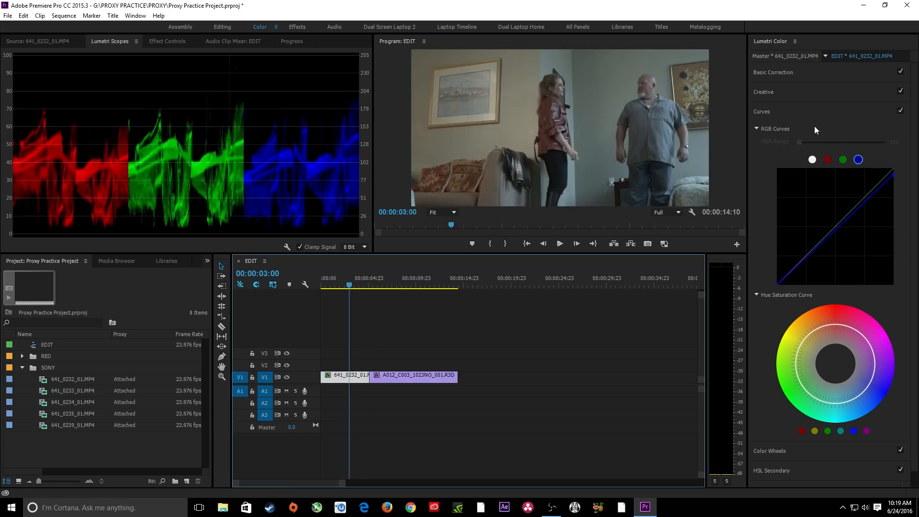
{"action": "left_click", "coordinate": [785, 72]}
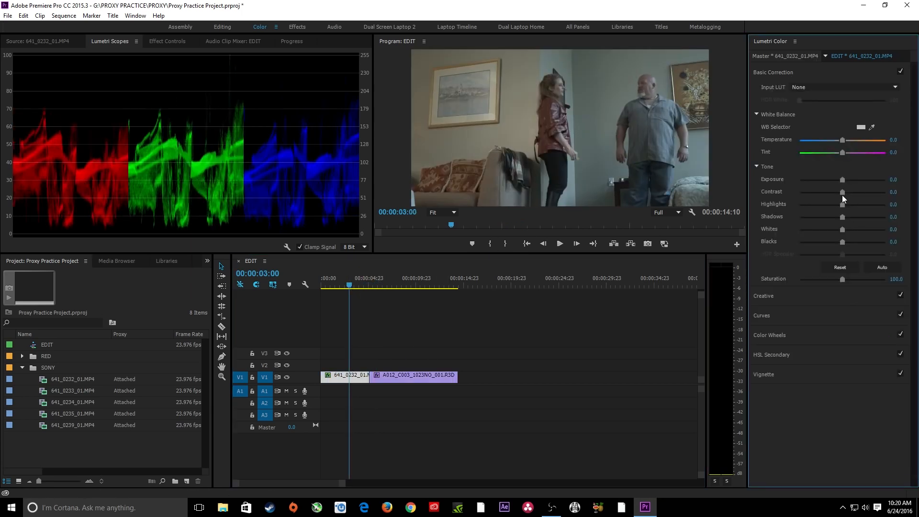
{"action": "left_click_drag", "start_coordinate": [843, 180], "coordinate": [845, 180]}
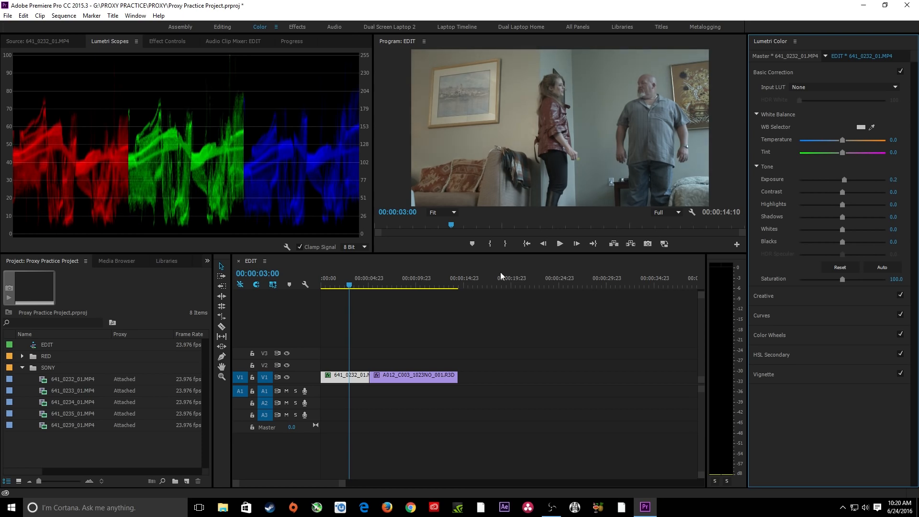
{"action": "key", "text": "space"}
Set the RED clip's exposure to -0.1 and play across the cut from the SONY clip to compare.
{"action": "left_click", "coordinate": [374, 286]}
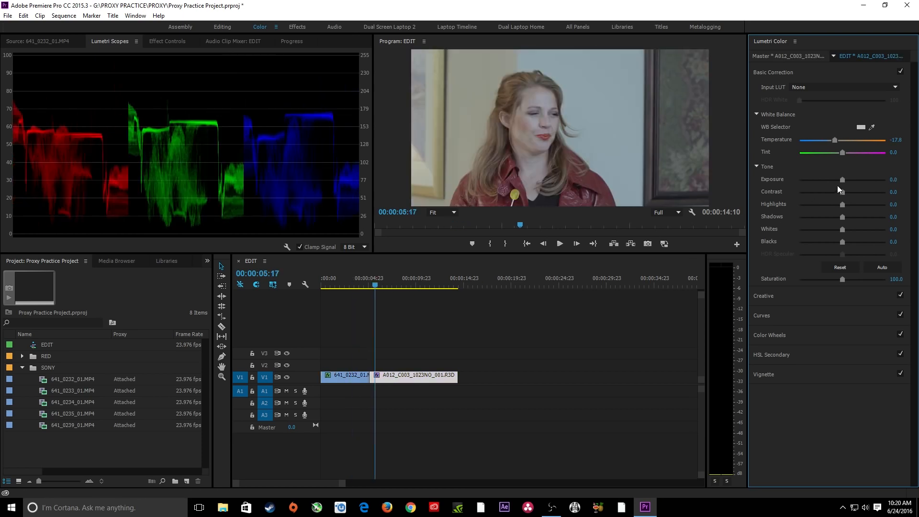
{"action": "left_click_drag", "start_coordinate": [838, 183], "coordinate": [842, 182]}
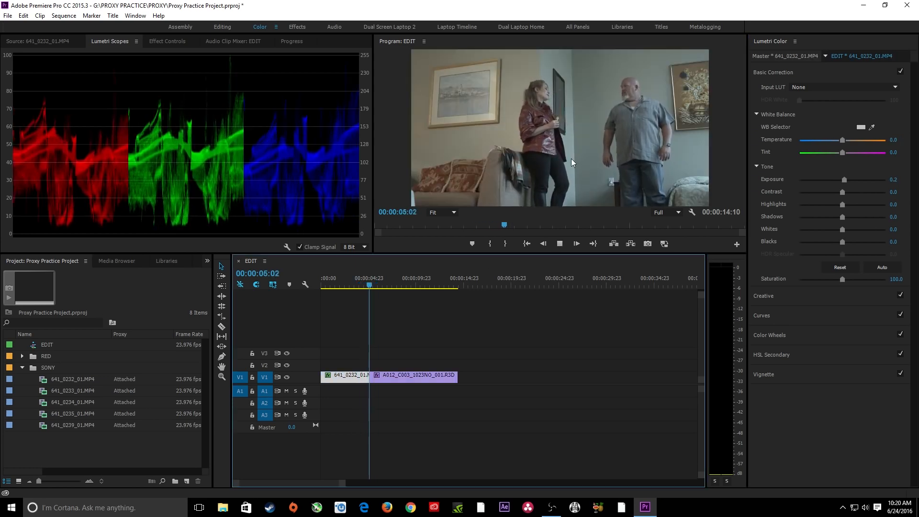
{"action": "key", "text": "space"}
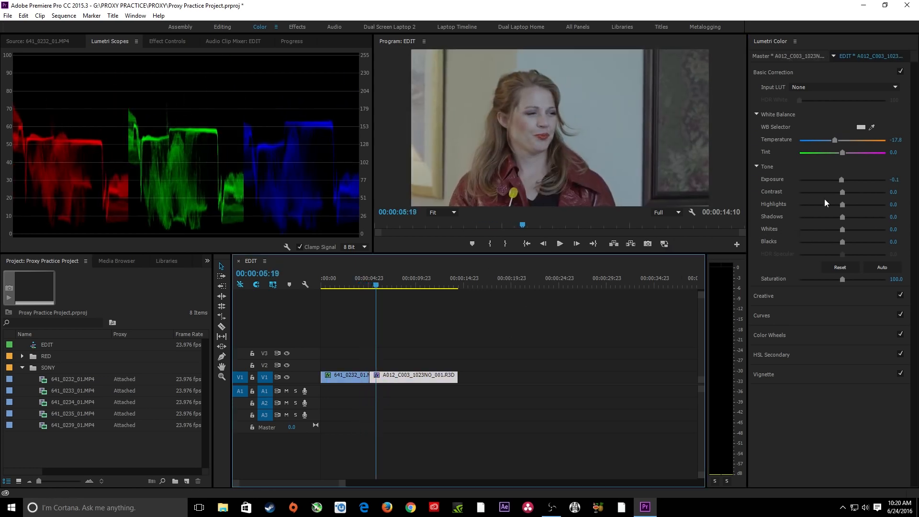
Set the contrast to 28.9 on the RED clip and 25.6 on the SONY clip, and play across the cut to check the match.
{"action": "left_click_drag", "start_coordinate": [840, 192], "coordinate": [857, 191]}
{"action": "left_click", "coordinate": [365, 287]}
{"action": "left_click", "coordinate": [357, 288]}
{"action": "key", "text": "space"}
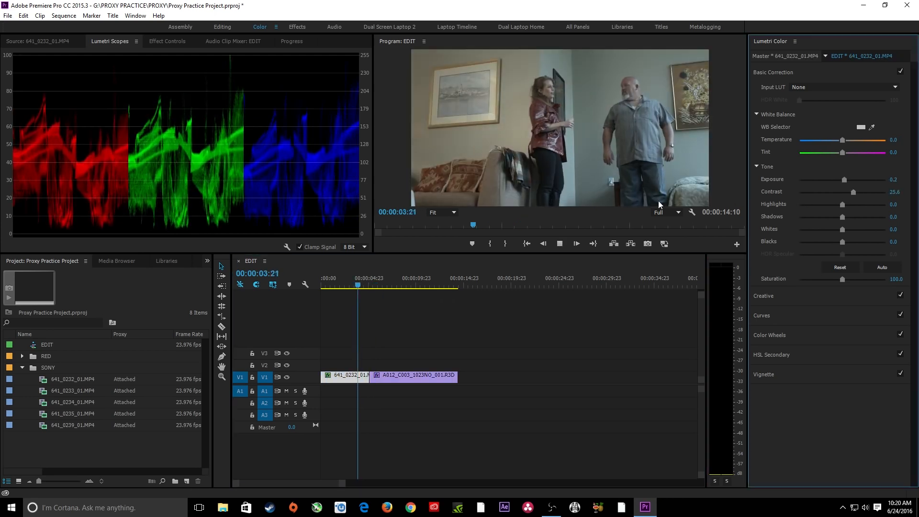
{"action": "left_click", "coordinate": [576, 243]}
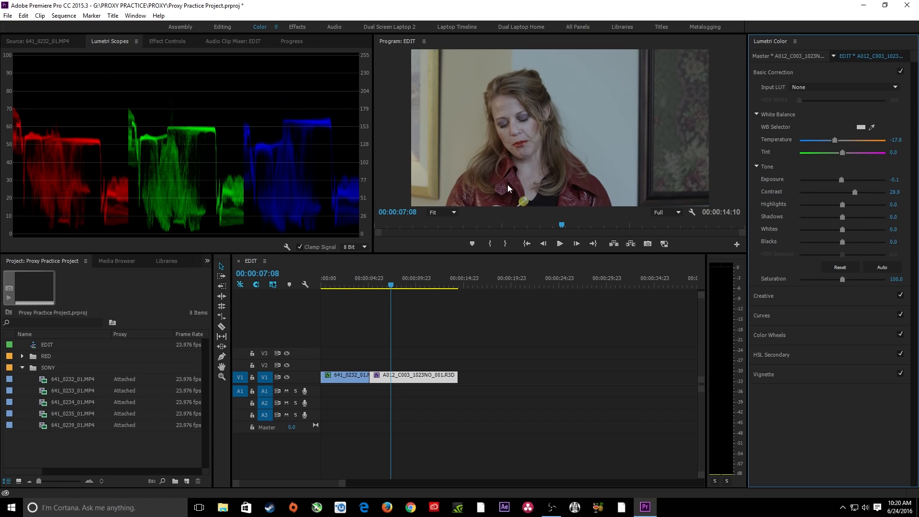
Collapse the SONY bin and open the HSL Secondary controls for the RED clip.
{"action": "left_click", "coordinate": [23, 368]}
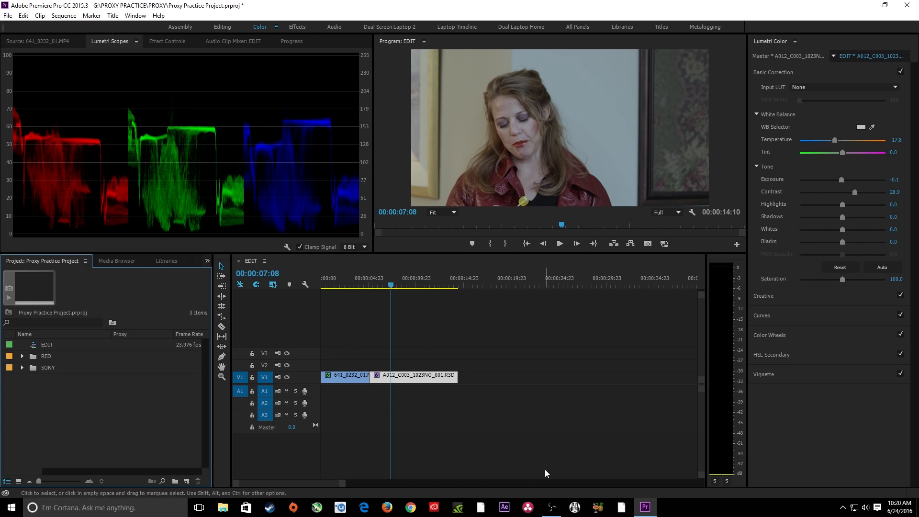
{"action": "mouse_move", "coordinate": [551, 507]}
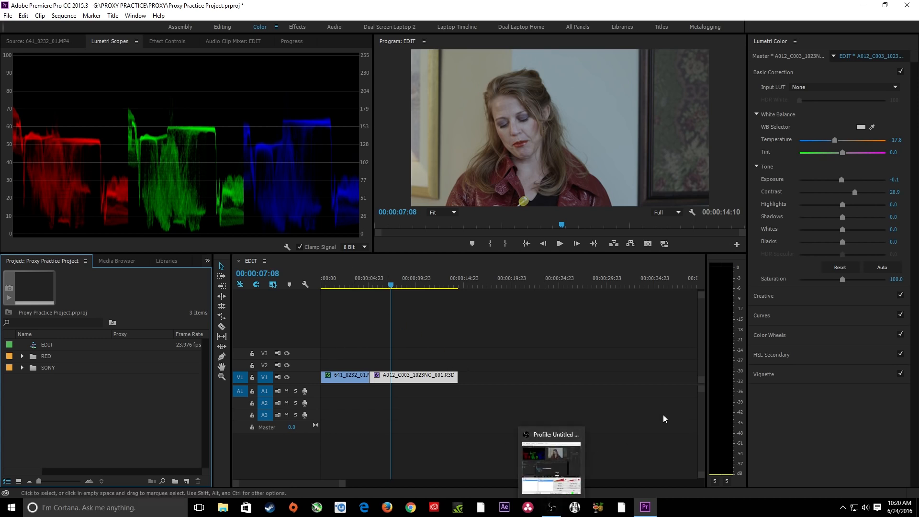
{"action": "left_click", "coordinate": [798, 358]}
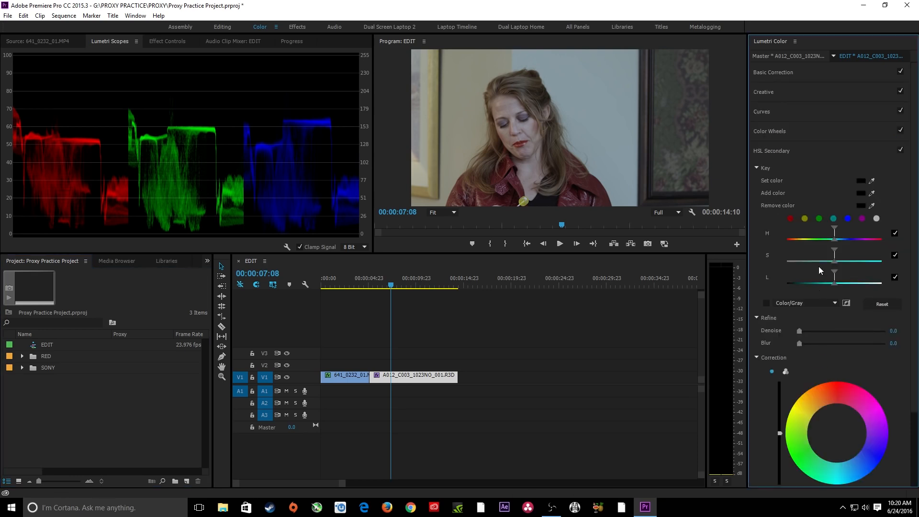